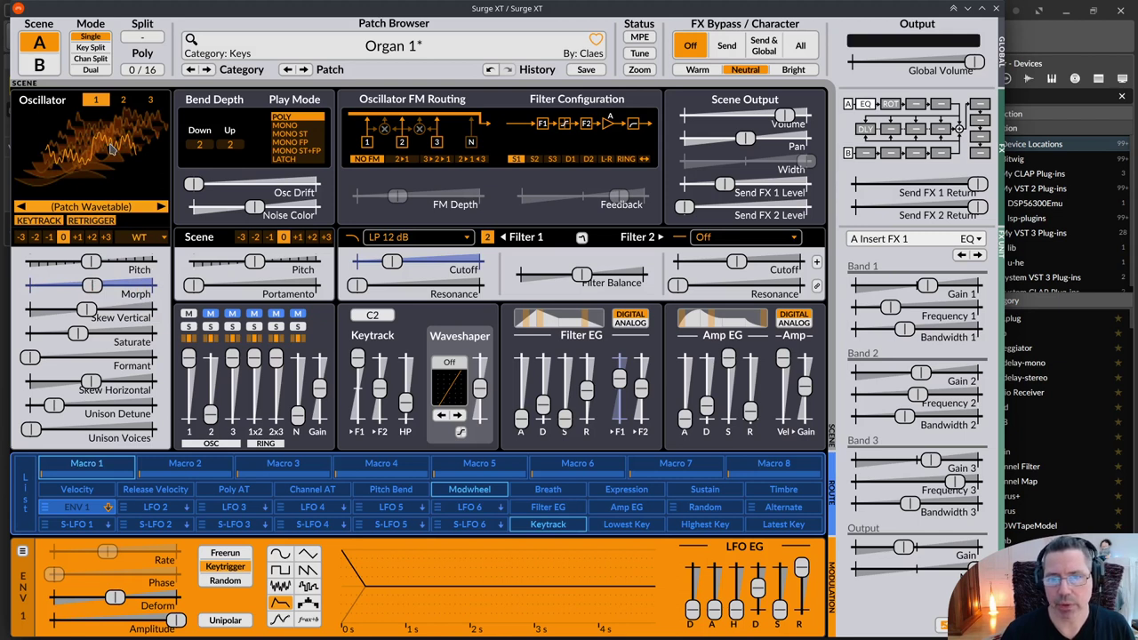
Step: Toggle the oscillator 1 wavetable display to 2D and back to 3D, and set Morph to about 53.4 %
left_click(113, 150)
mouse_move(92, 285)
left_mouse_down()
mouse_move(71, 285)
mouse_move(151, 284)
mouse_move(100, 285)
left_mouse_up()
right_click(122, 169)
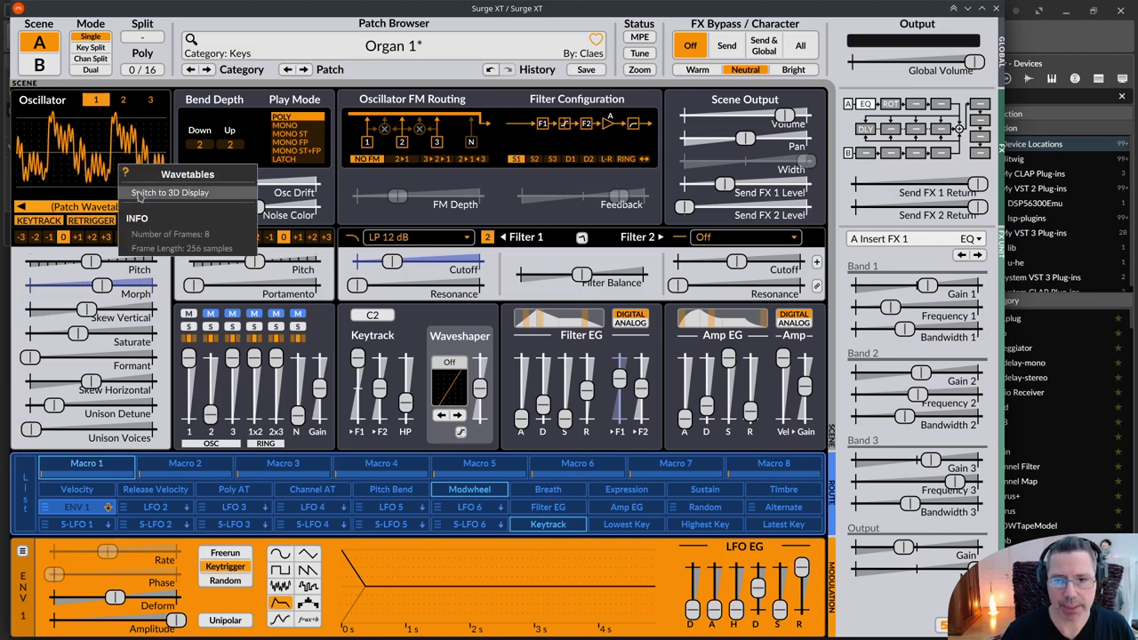
left_click(141, 192)
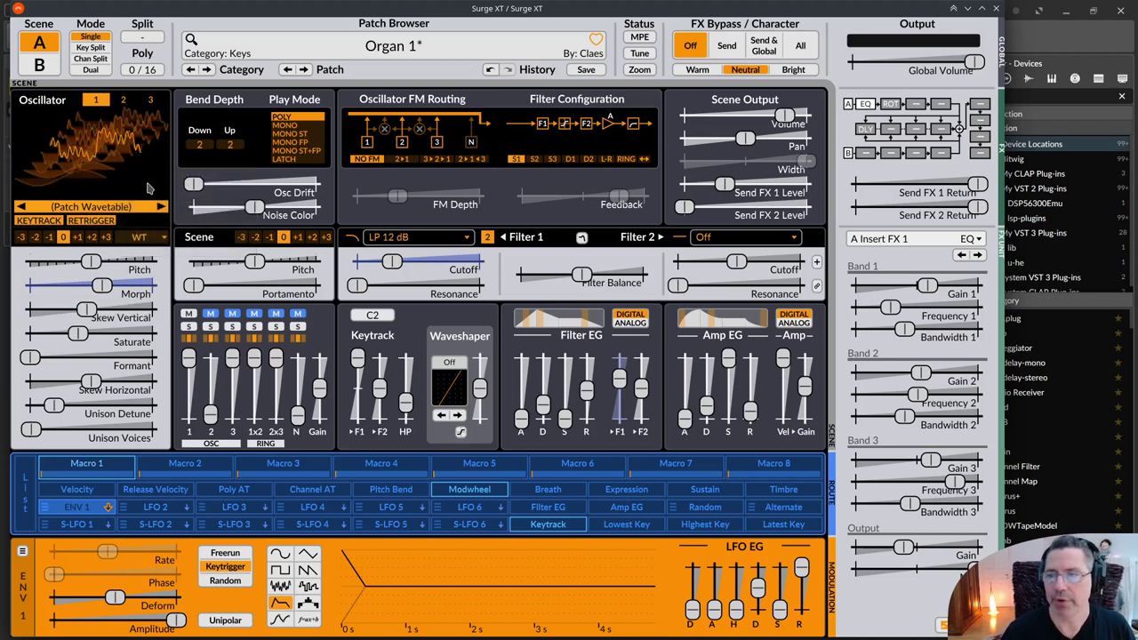
mouse_move(100, 285)
left_mouse_down()
mouse_move(45, 285)
mouse_move(125, 284)
mouse_move(61, 284)
mouse_move(95, 284)
left_mouse_up()
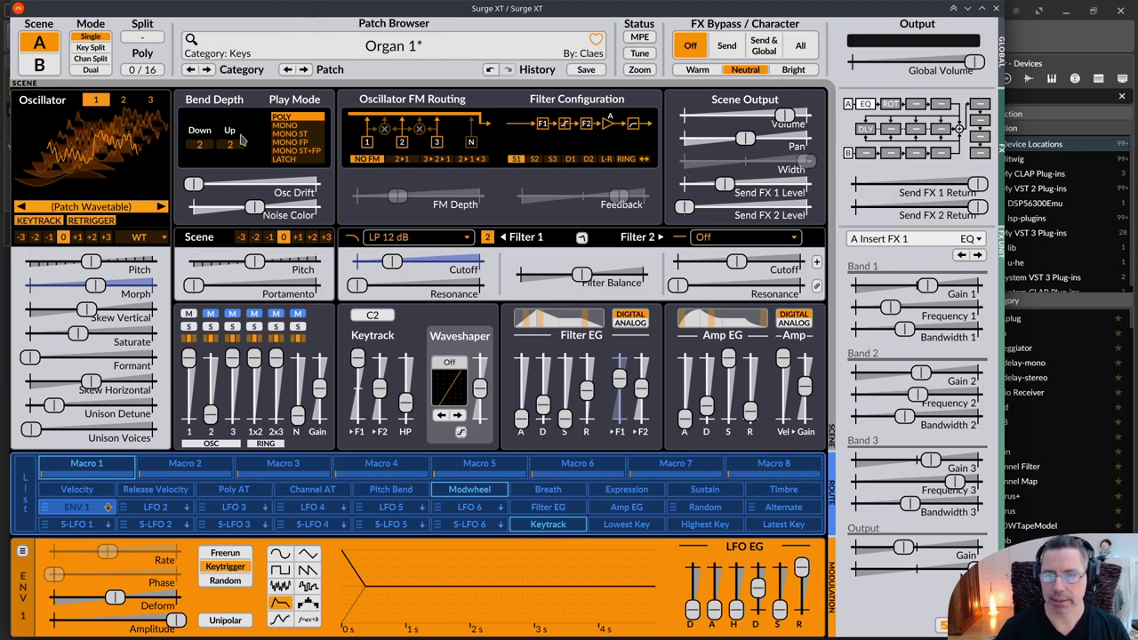
right_click(444, 84)
mouse_move(459, 80)
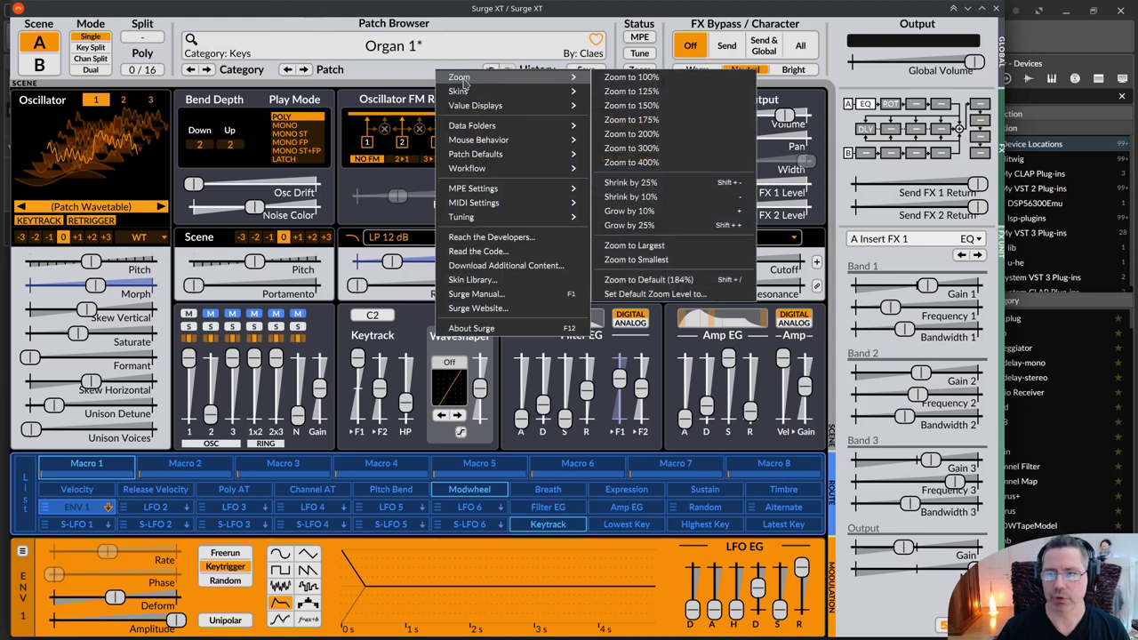
left_click(415, 8)
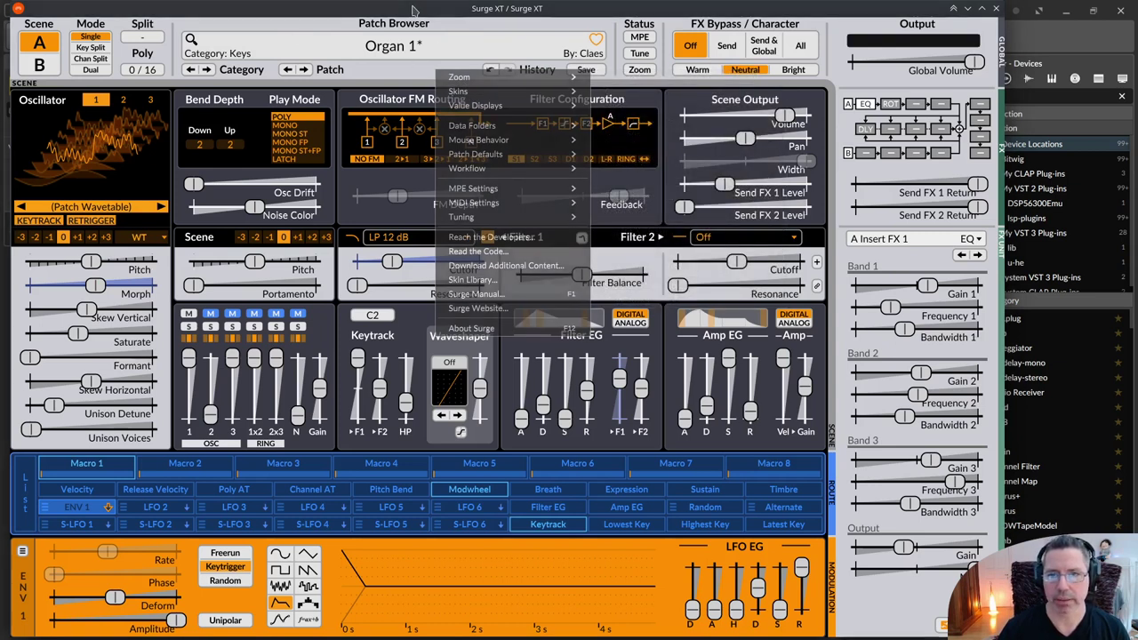
Step: Try out the Surge Dark skin, followed by the Classic Delux skin
right_click(417, 74)
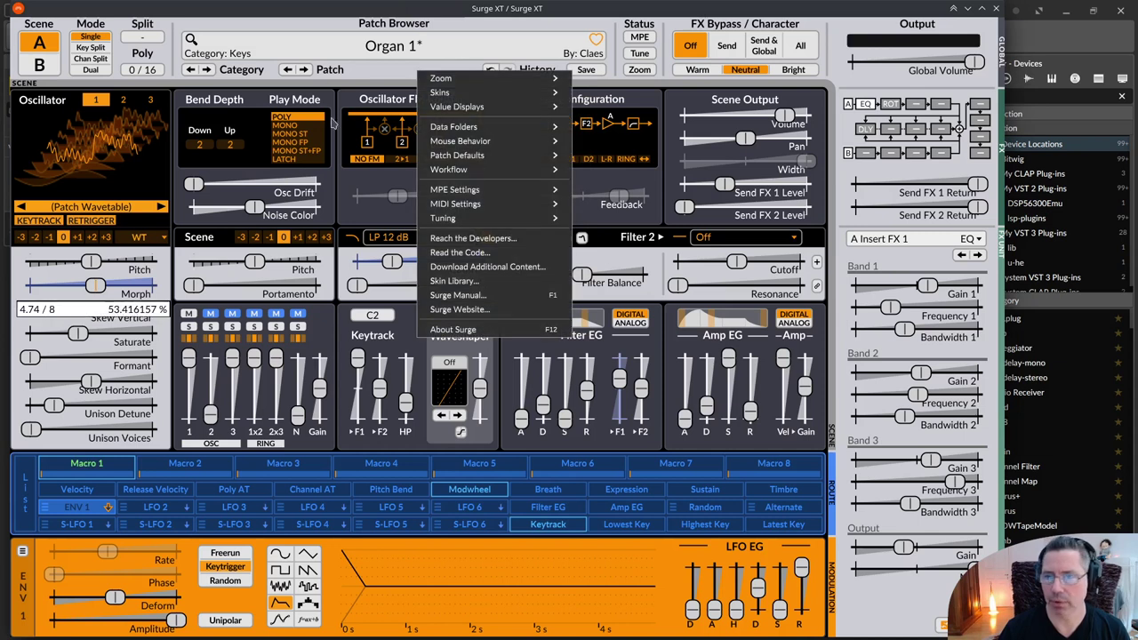
mouse_move(446, 94)
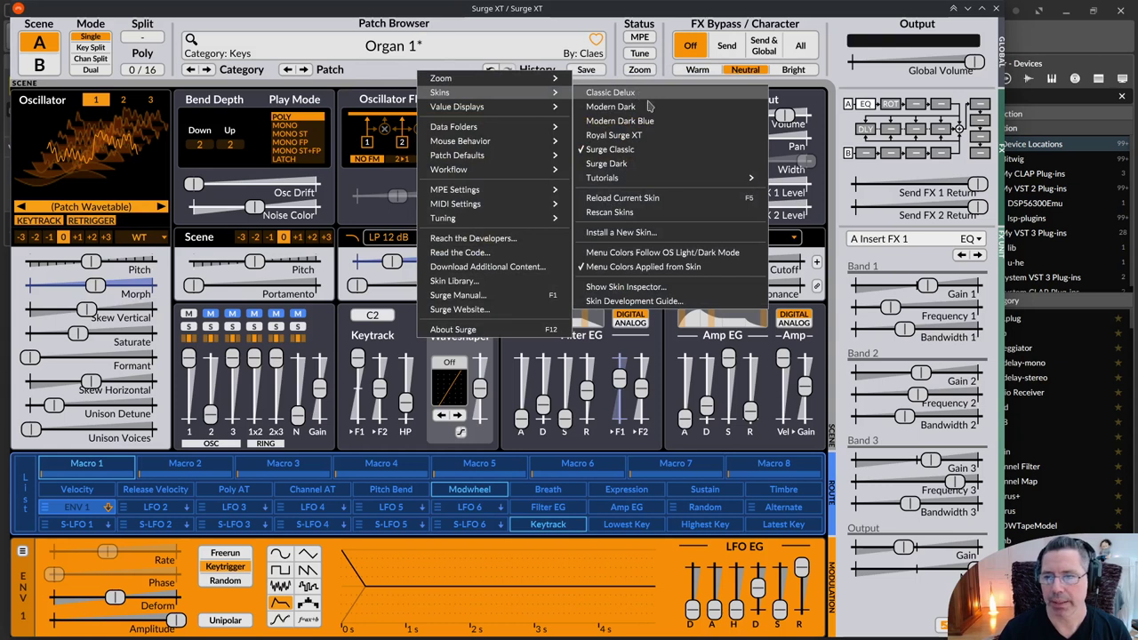
left_click(634, 165)
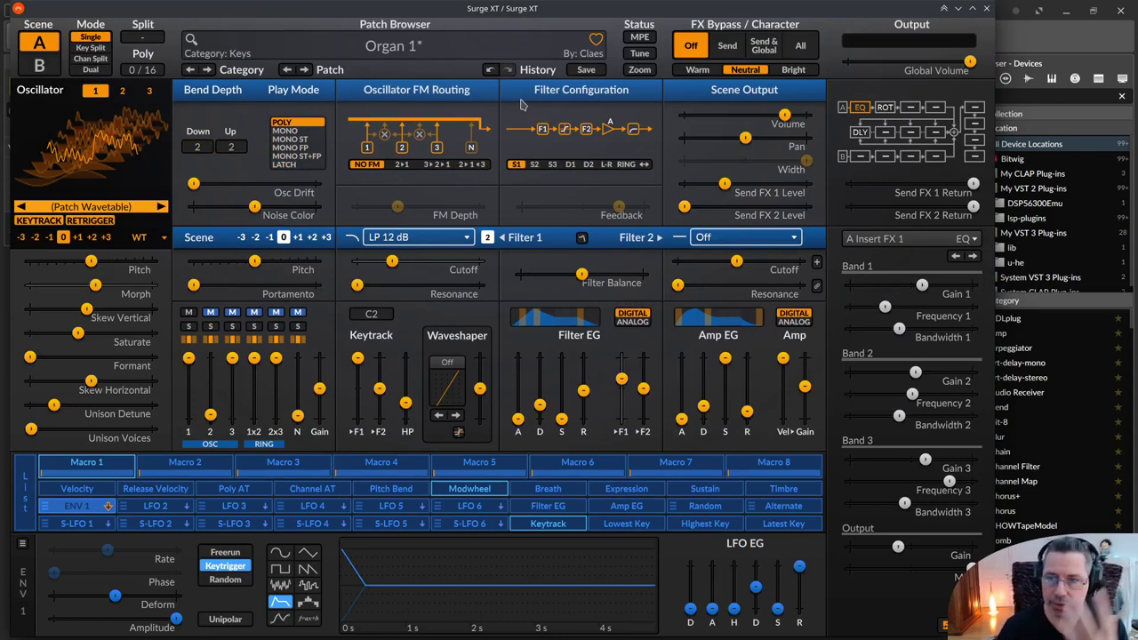
right_click(432, 75)
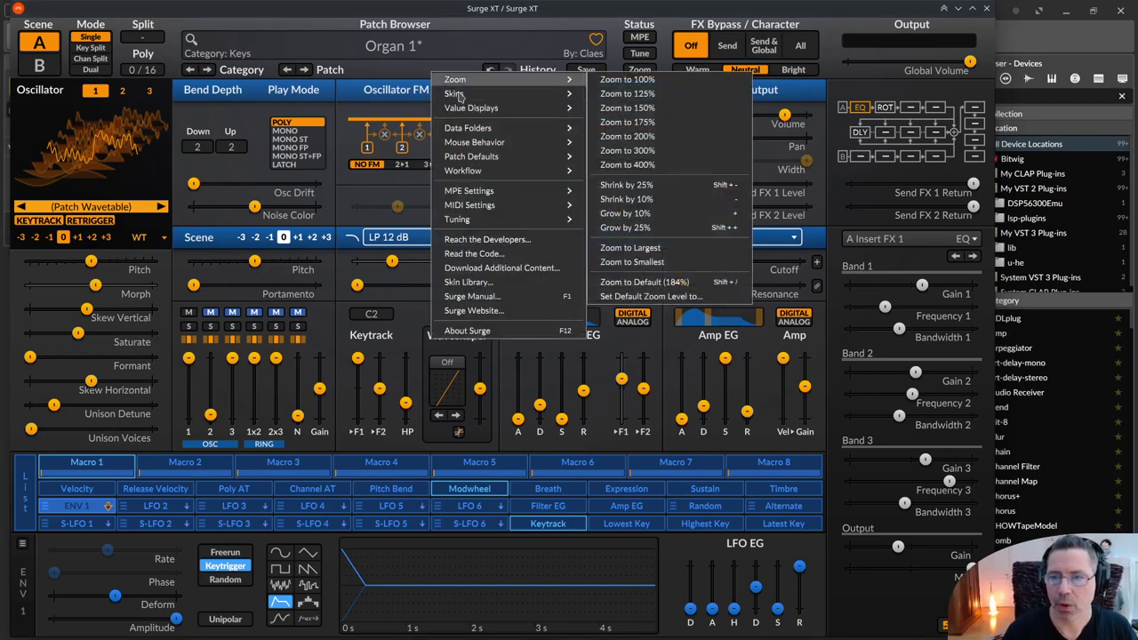
mouse_move(455, 94)
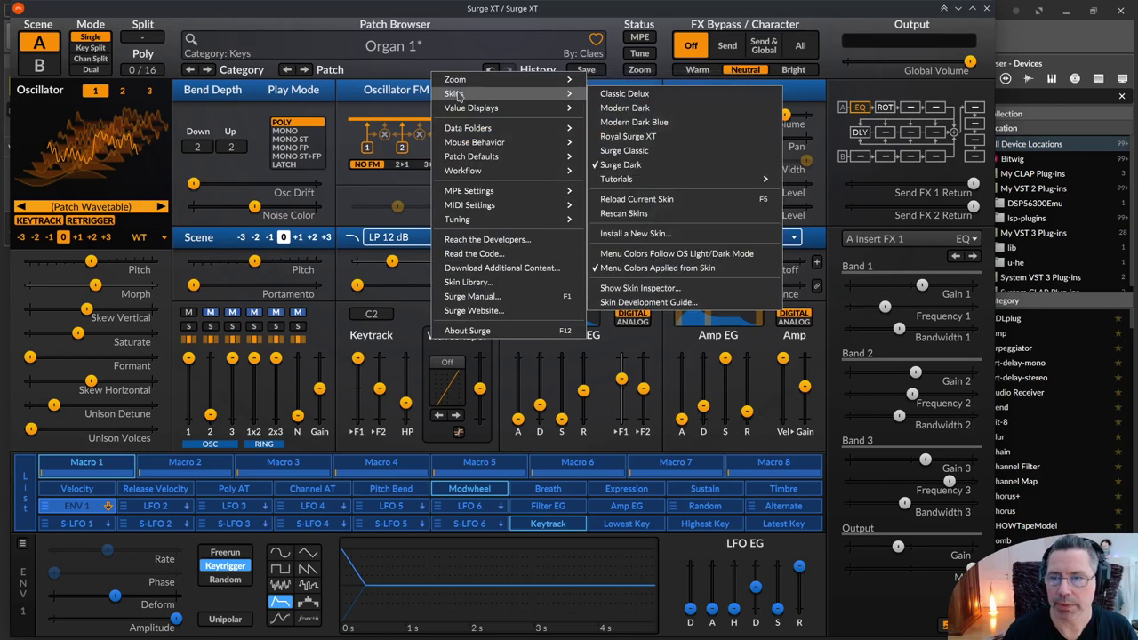
left_click(627, 96)
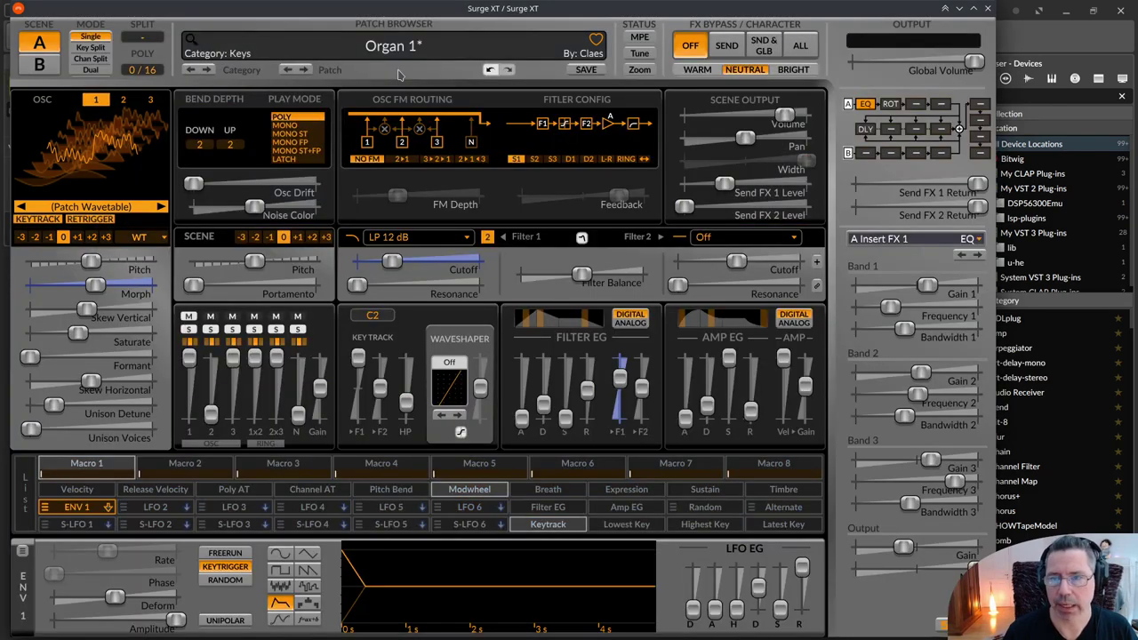
Step: Try out the Modern Dark skin, followed by the Modern Dark Blue skin
right_click(399, 74)
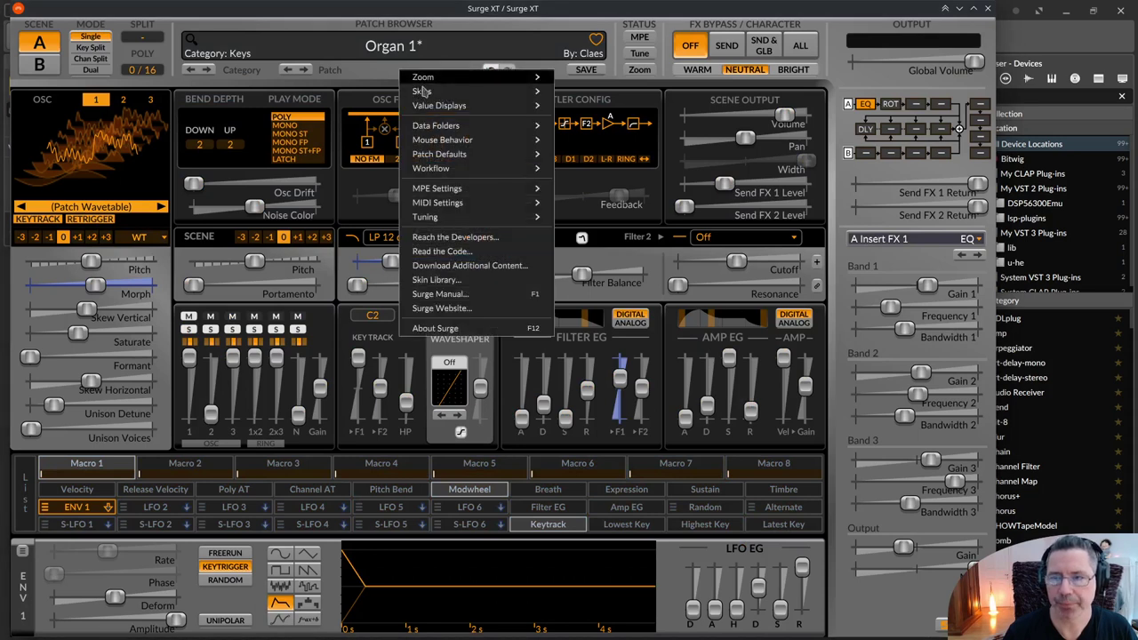
mouse_move(447, 96)
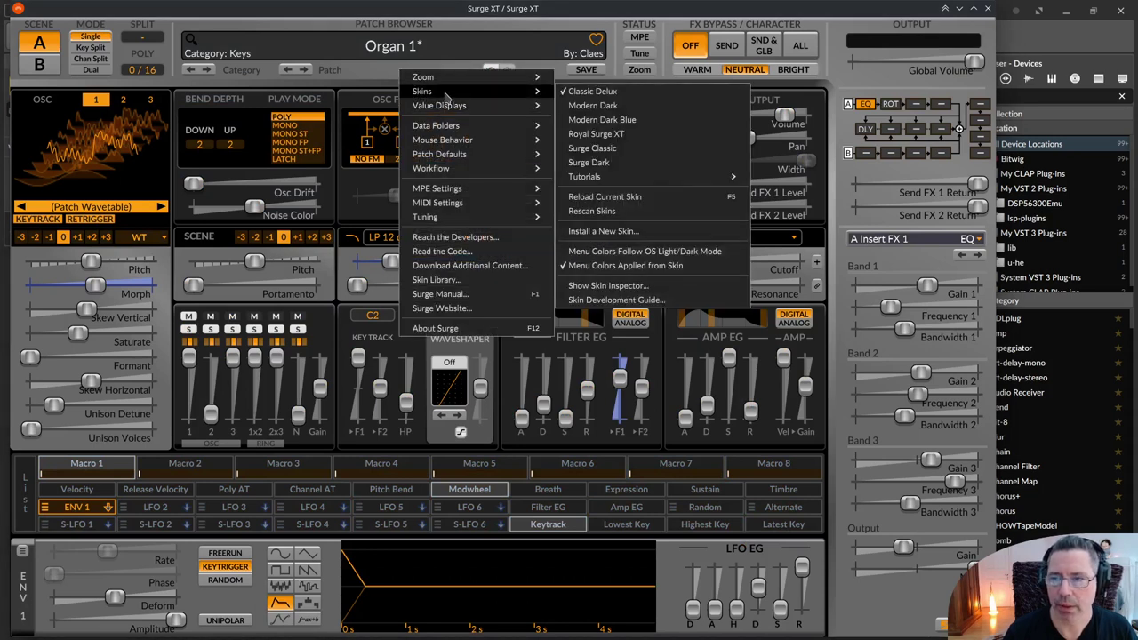
left_click(595, 105)
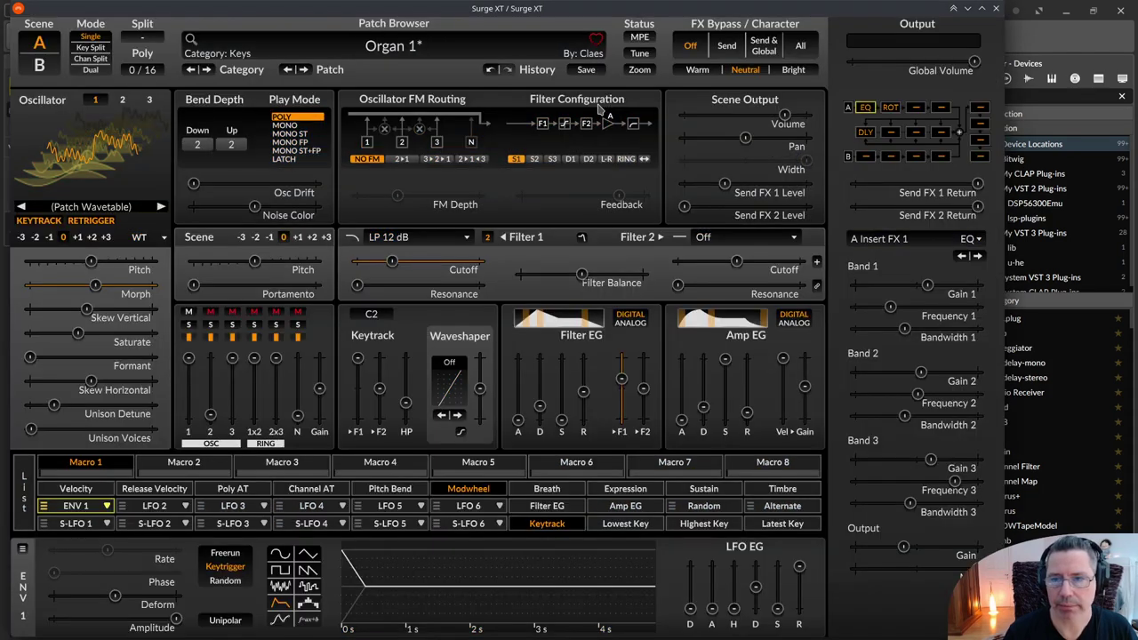
right_click(428, 75)
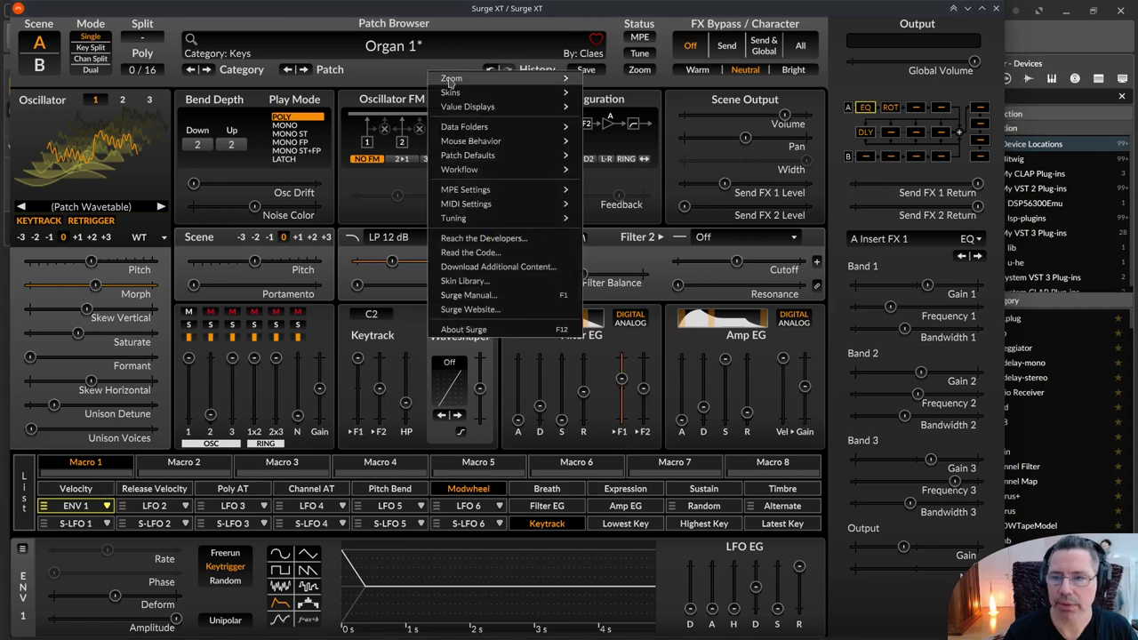
mouse_move(479, 92)
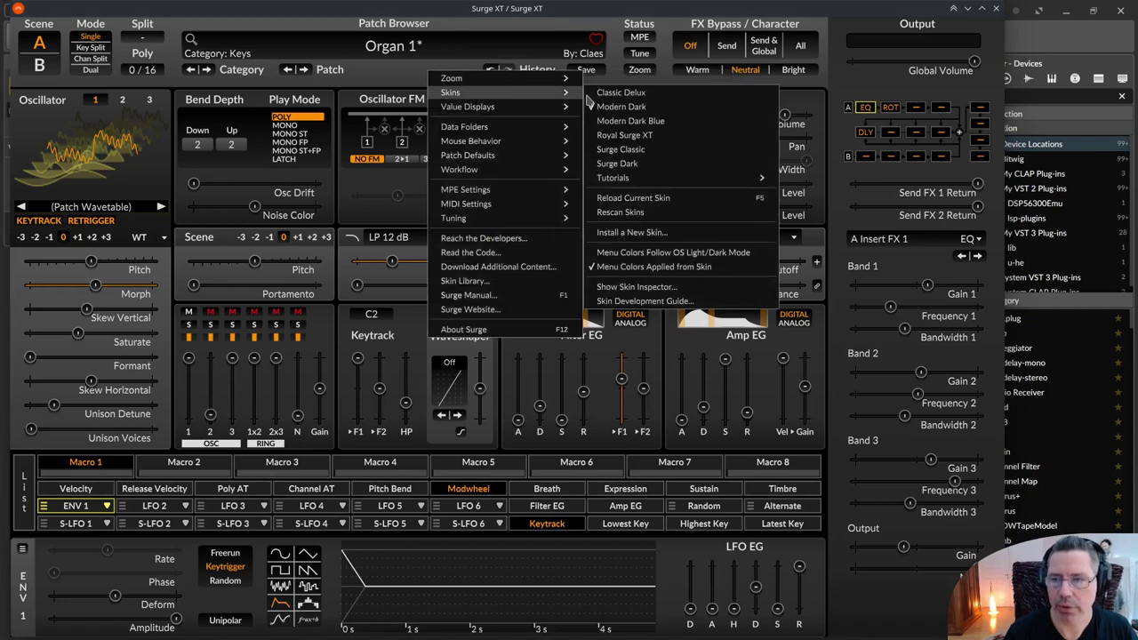
left_click(666, 130)
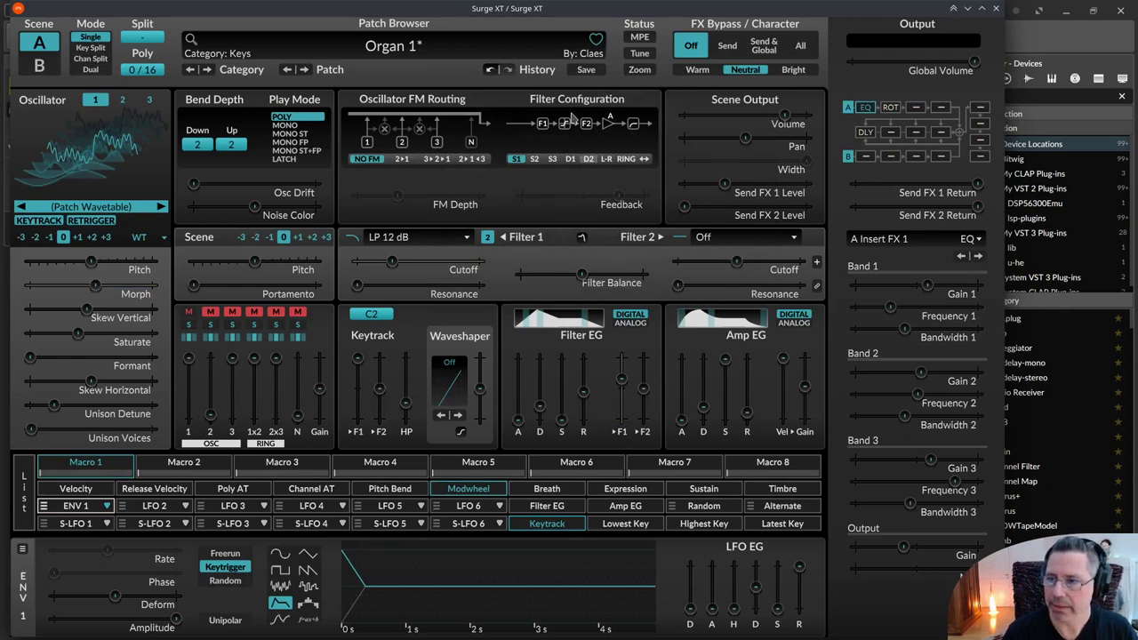
Step: Apply the Royal Surge XT skin to the synth interface
right_click(419, 71)
mouse_move(463, 96)
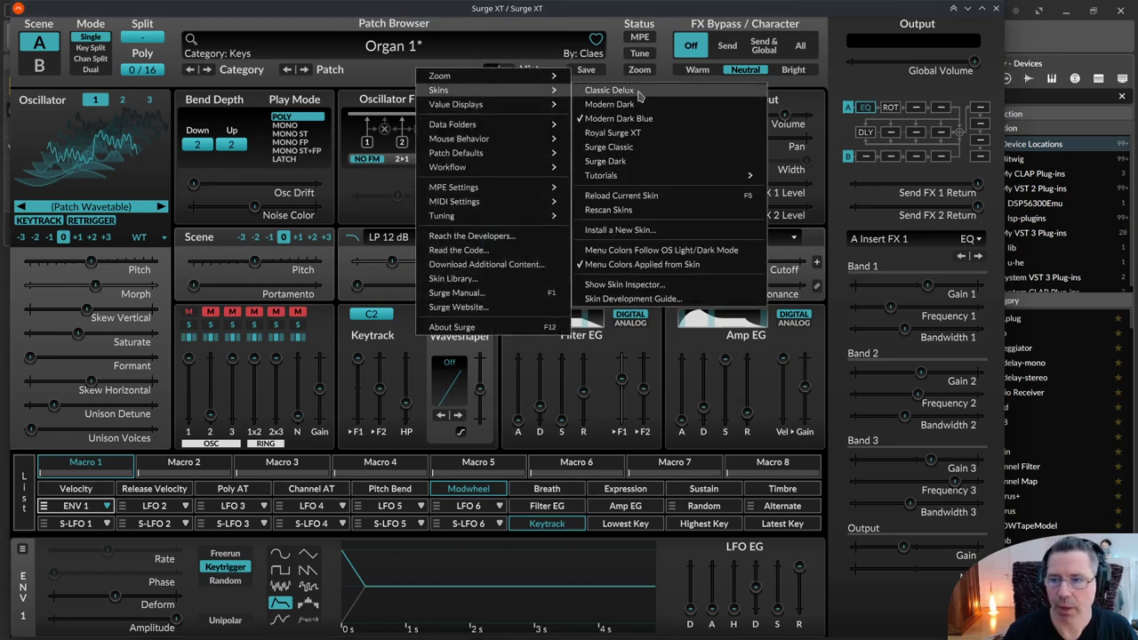
left_click(673, 135)
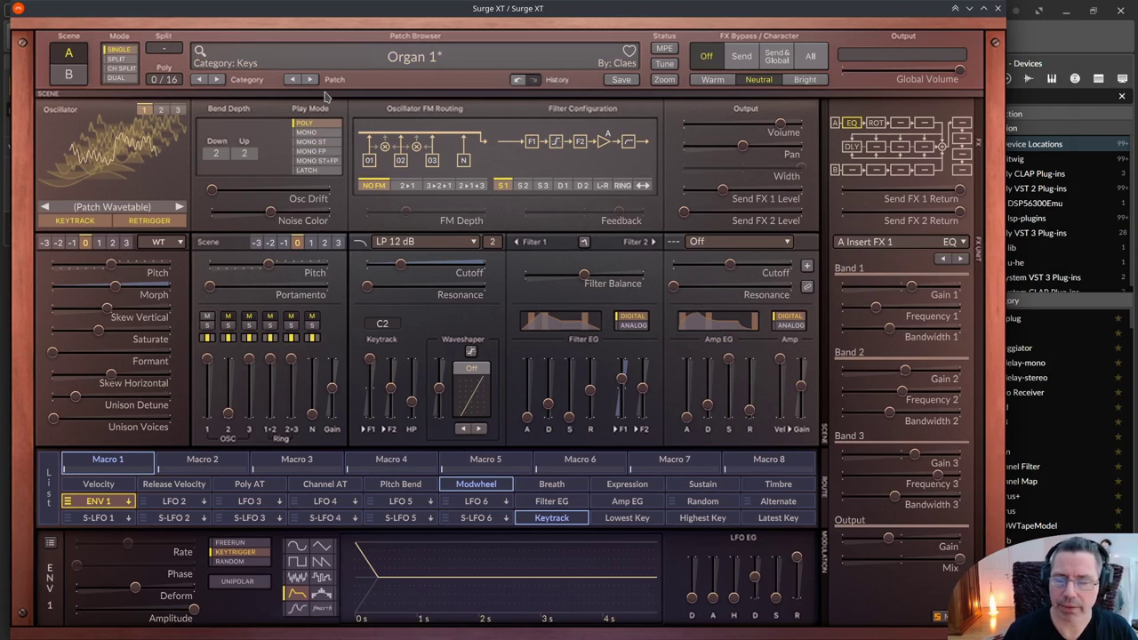
Step: Switch the synth interface back to the Modern Dark Blue skin
right_click(387, 86)
mouse_move(480, 105)
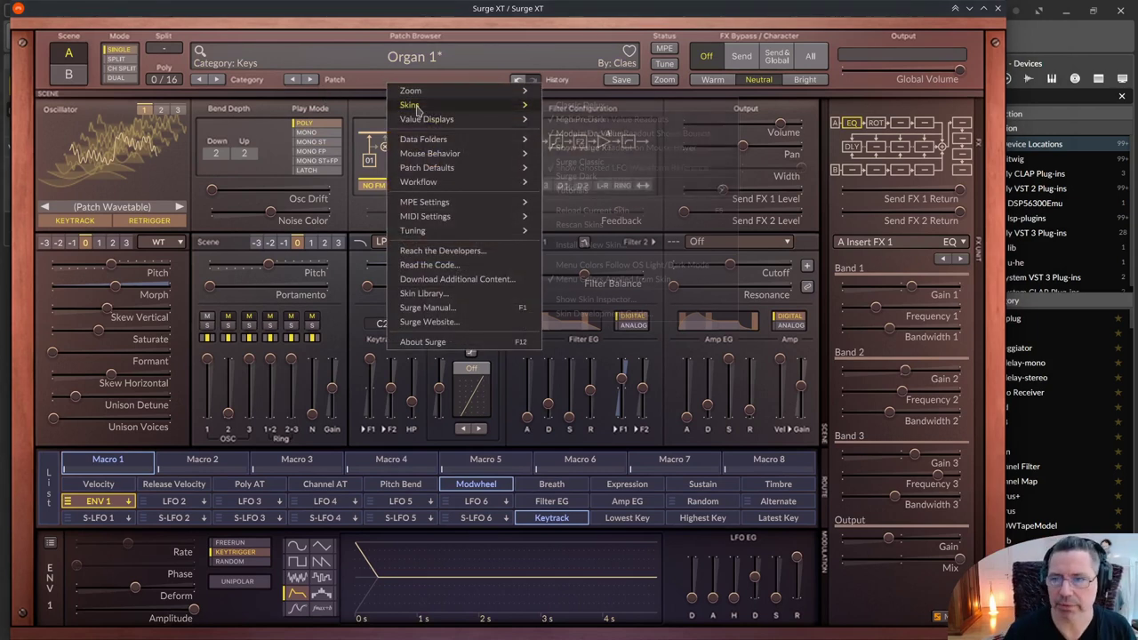
left_click(593, 133)
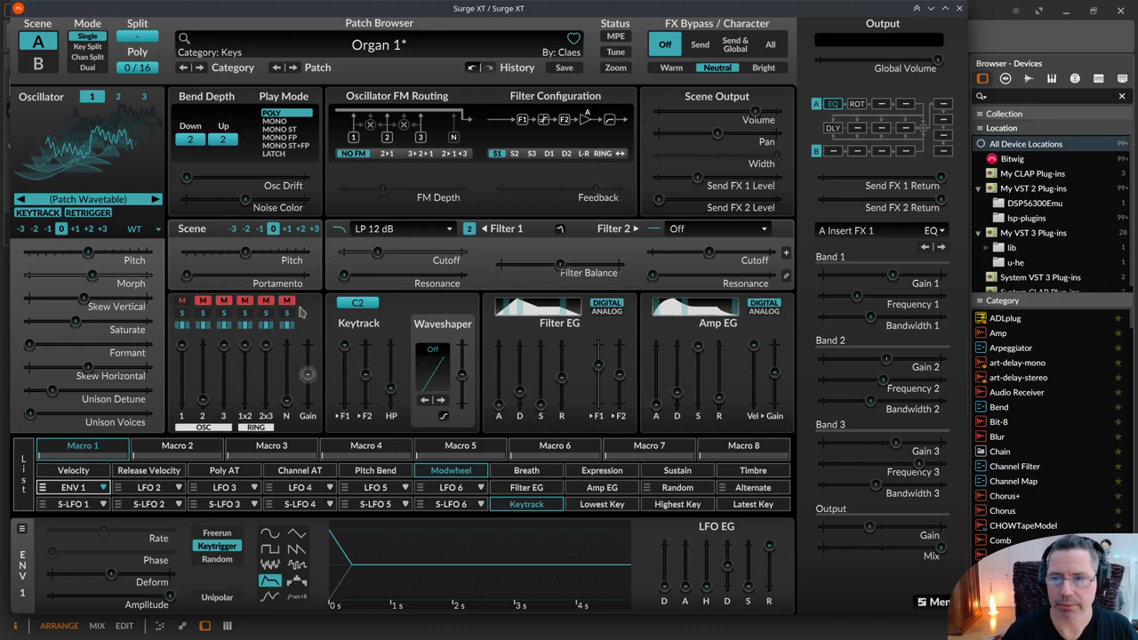
right_click(392, 69)
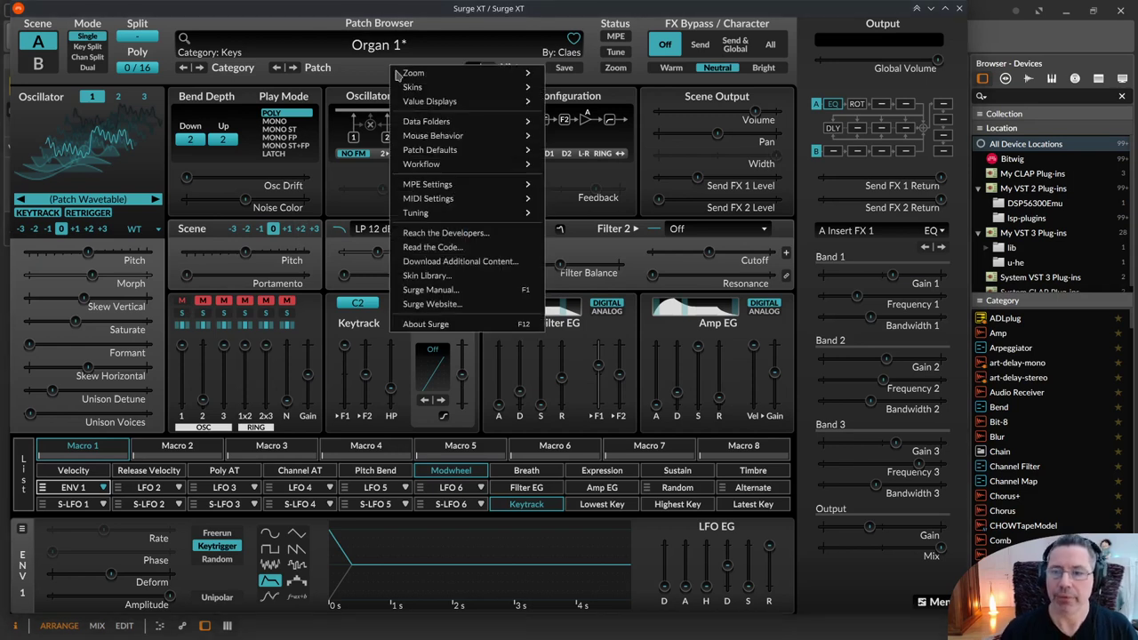
mouse_move(428, 91)
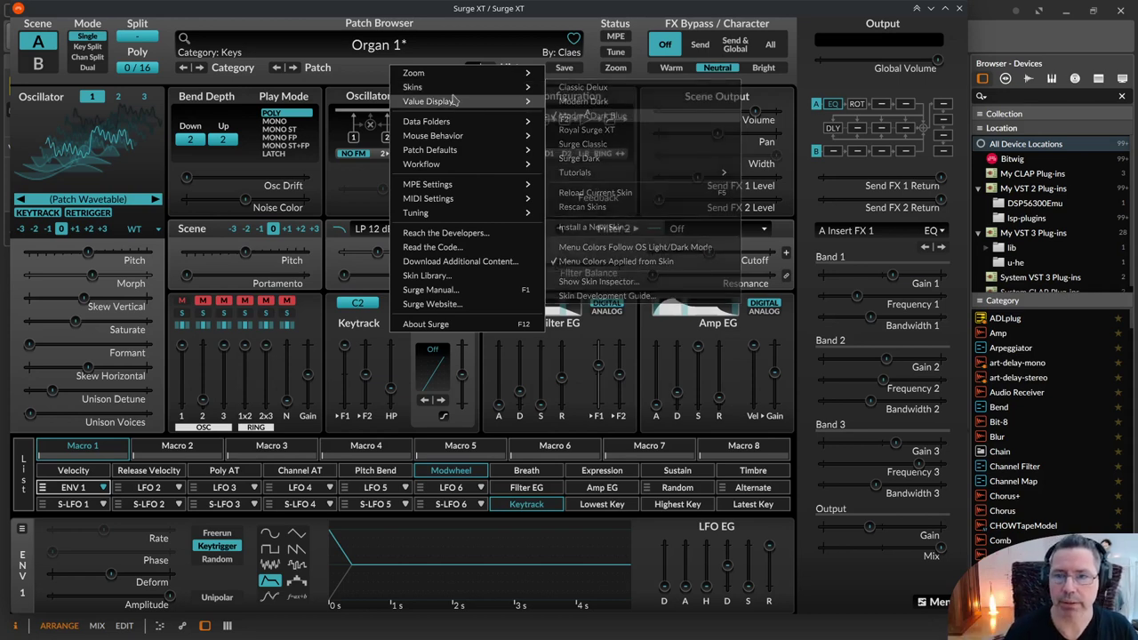
left_click(373, 65)
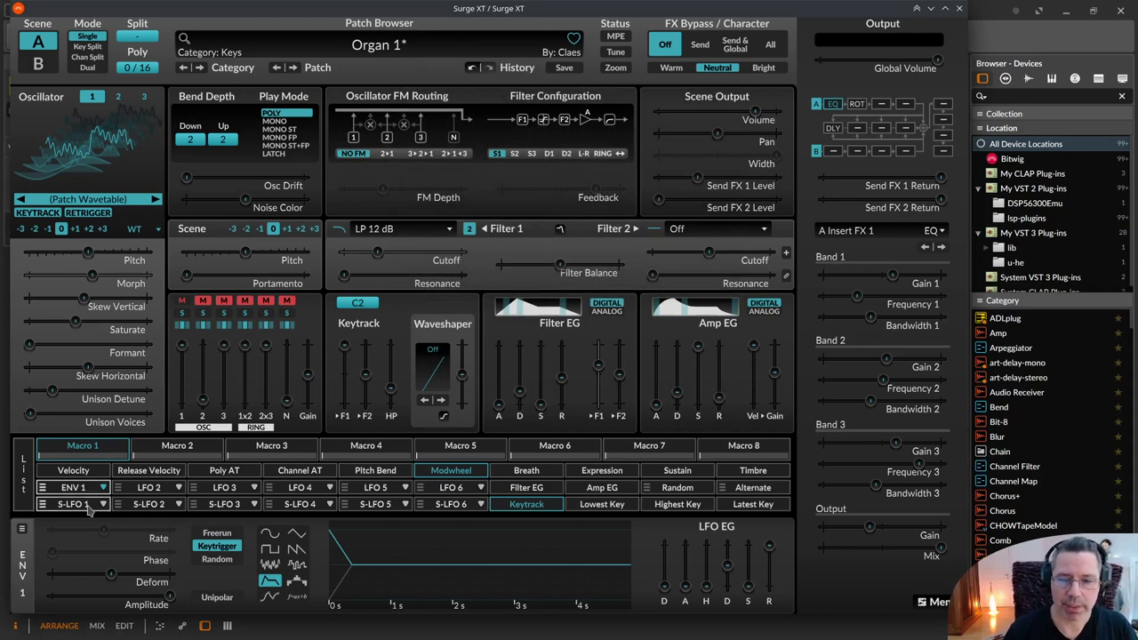
Step: Open the Modulation List in its own pinned window and move it clear of the oscillator mixer
left_click(21, 486)
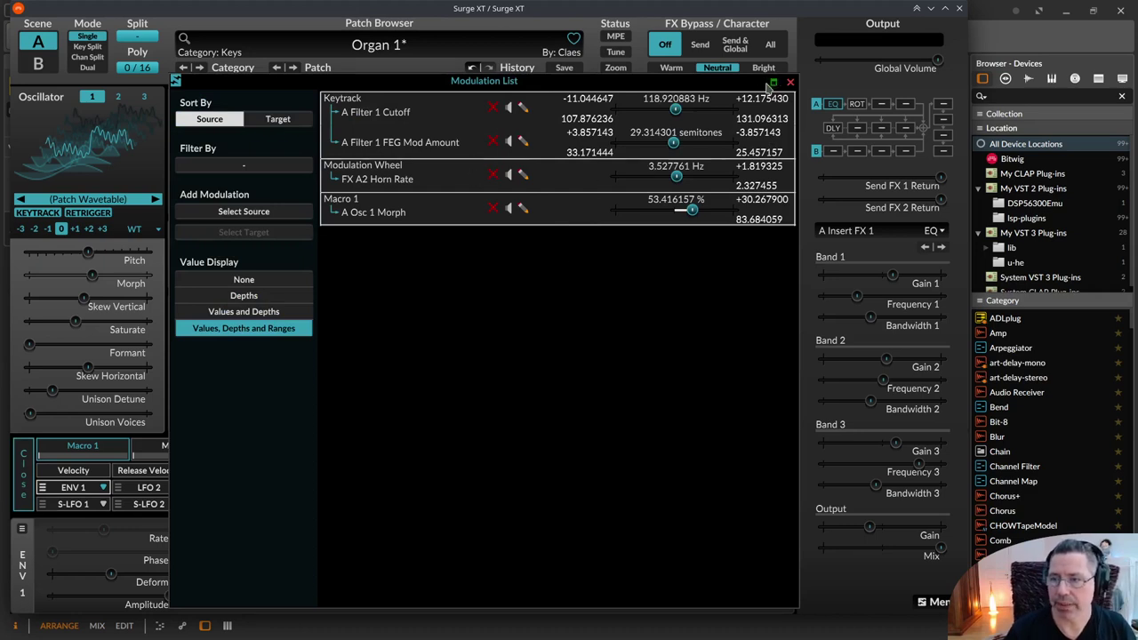
left_click(771, 83)
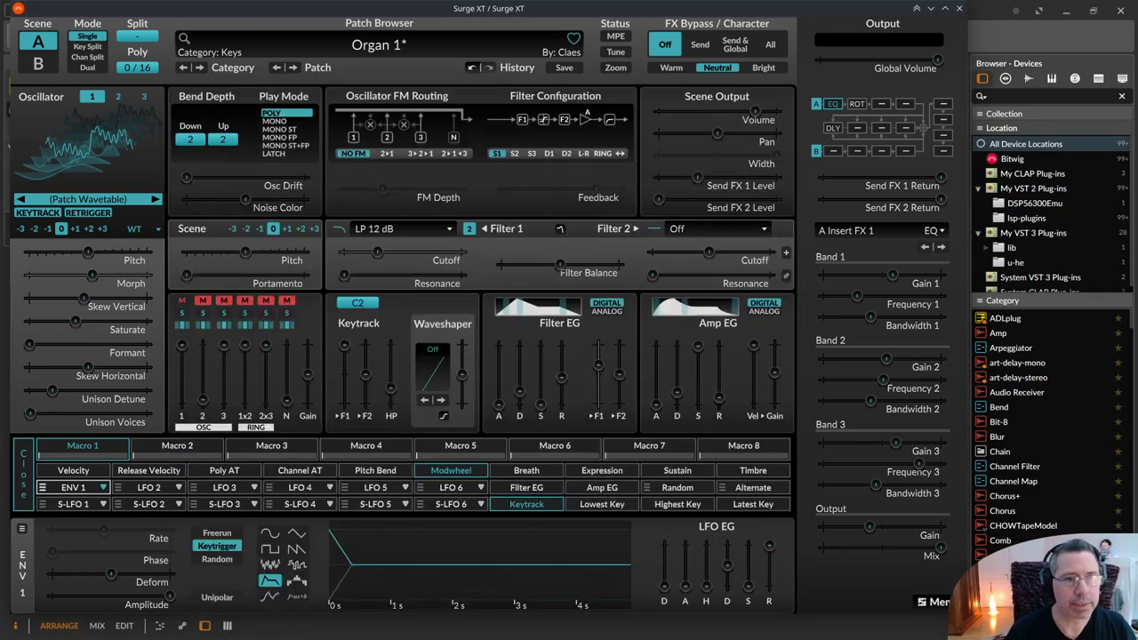
left_click_drag(452, 92, 719, 76)
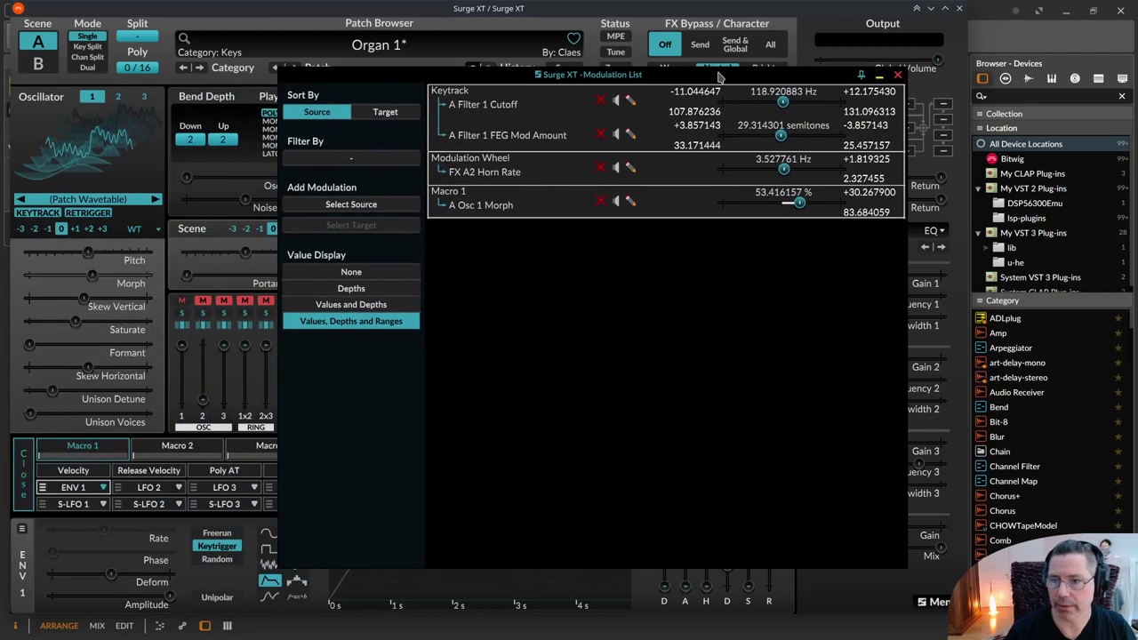
left_click(860, 77)
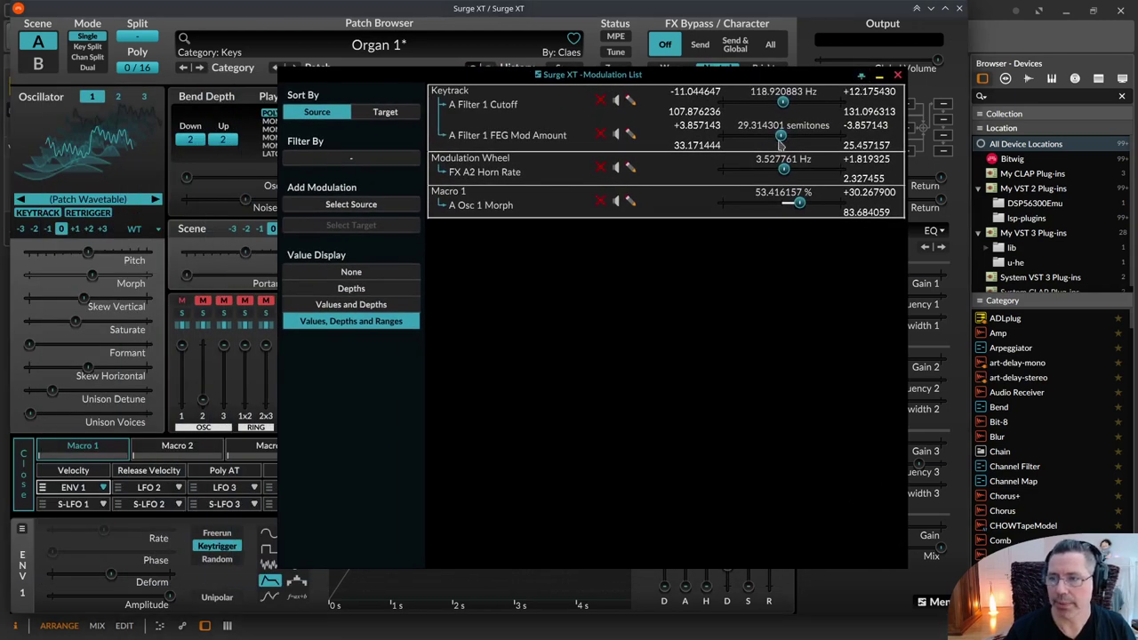
left_click_drag(711, 86, 932, 83)
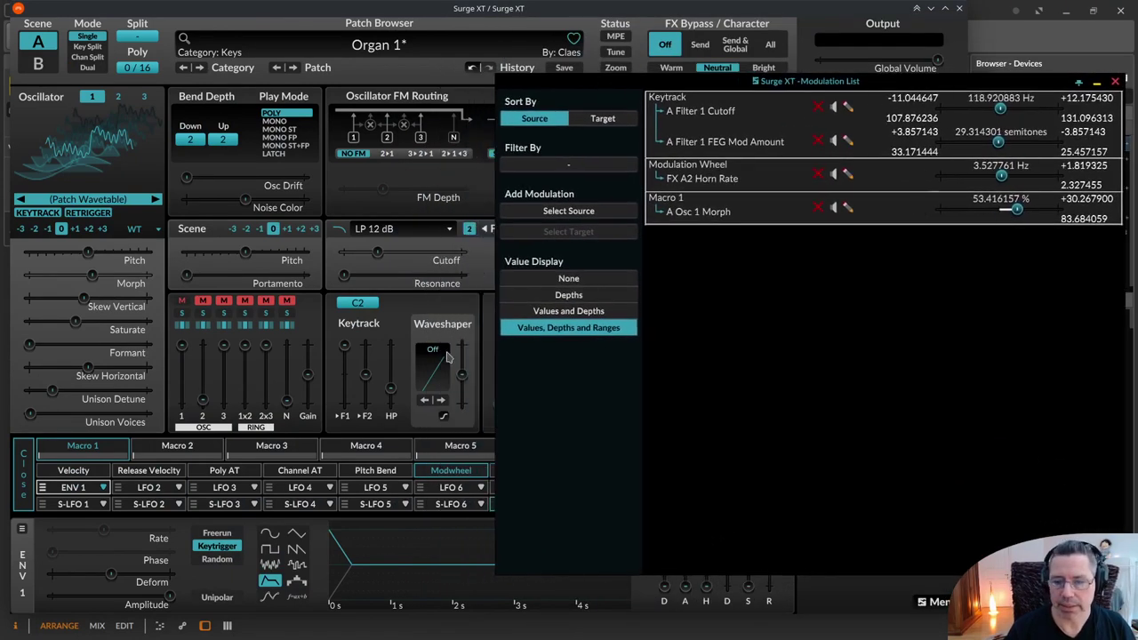
Step: Route voice LFO 3 to the Osc 2 level with a modulation depth of about +54.8 dB
left_click(212, 487)
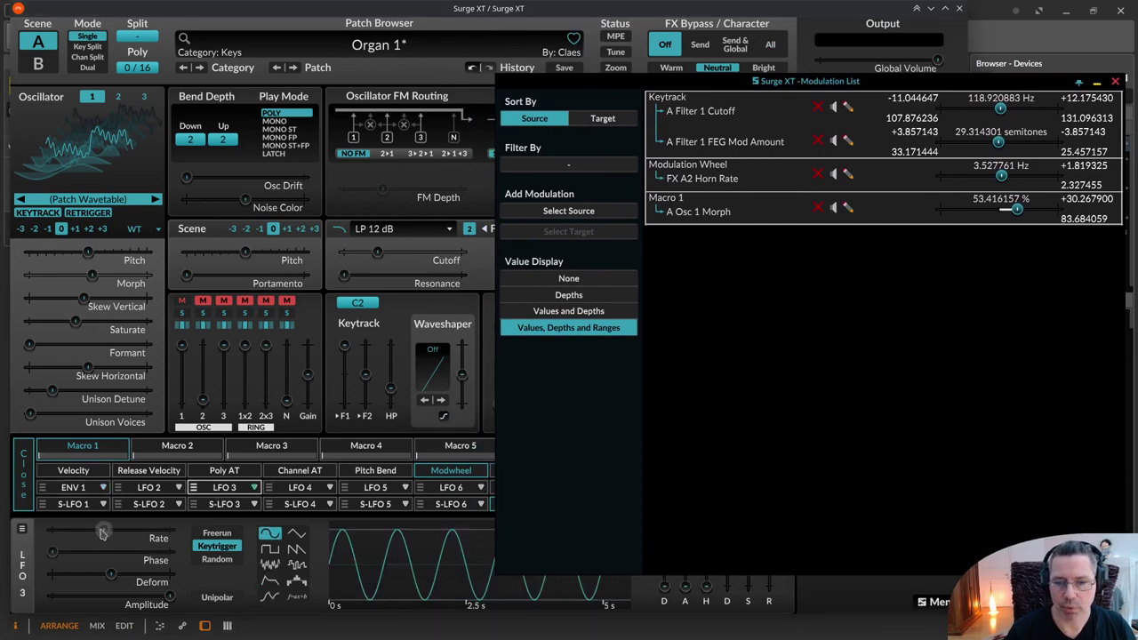
left_click(206, 489)
left_click_drag(203, 400, 202, 372)
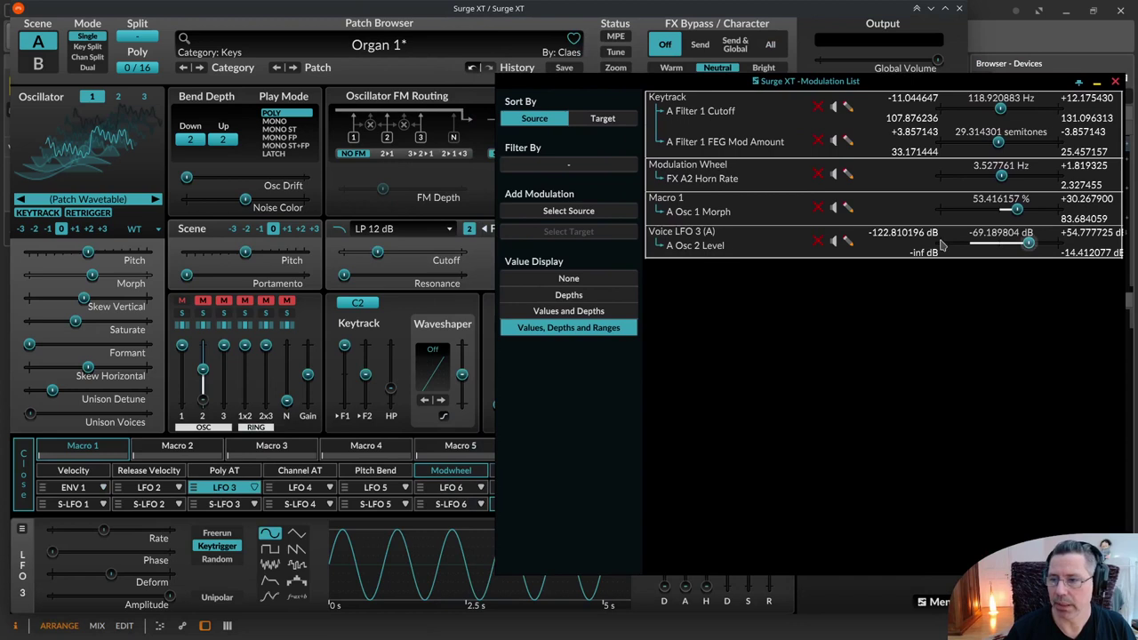
left_click(222, 487)
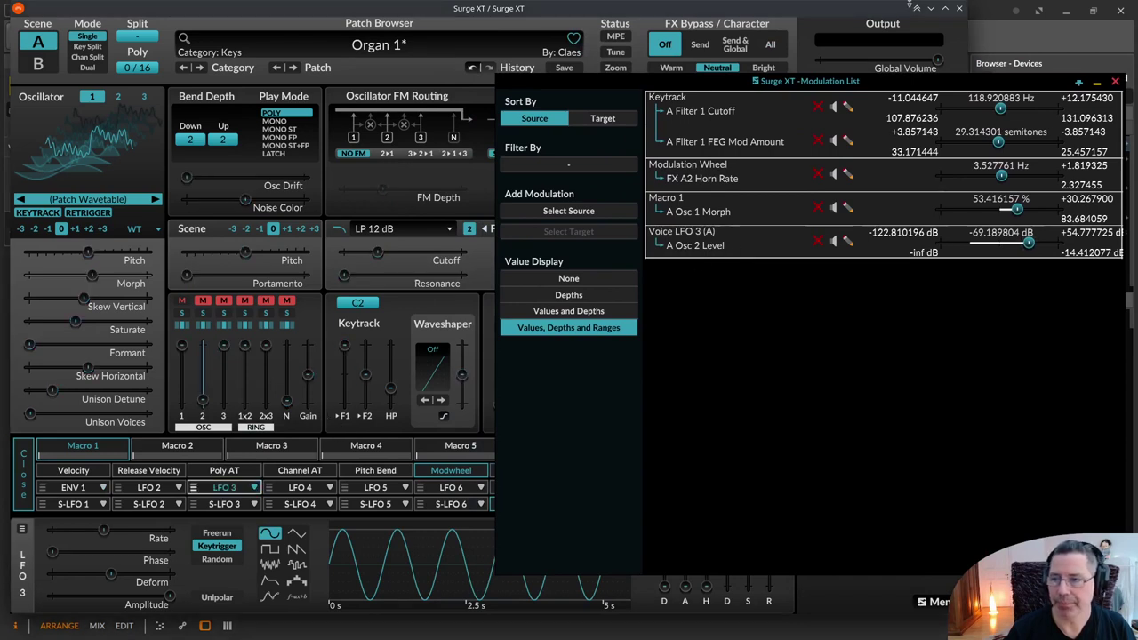
Step: Make the Modulation List window shorter and wider, and reposition it over the middle of the synth so all range values fit
left_click_drag(895, 85, 858, 86)
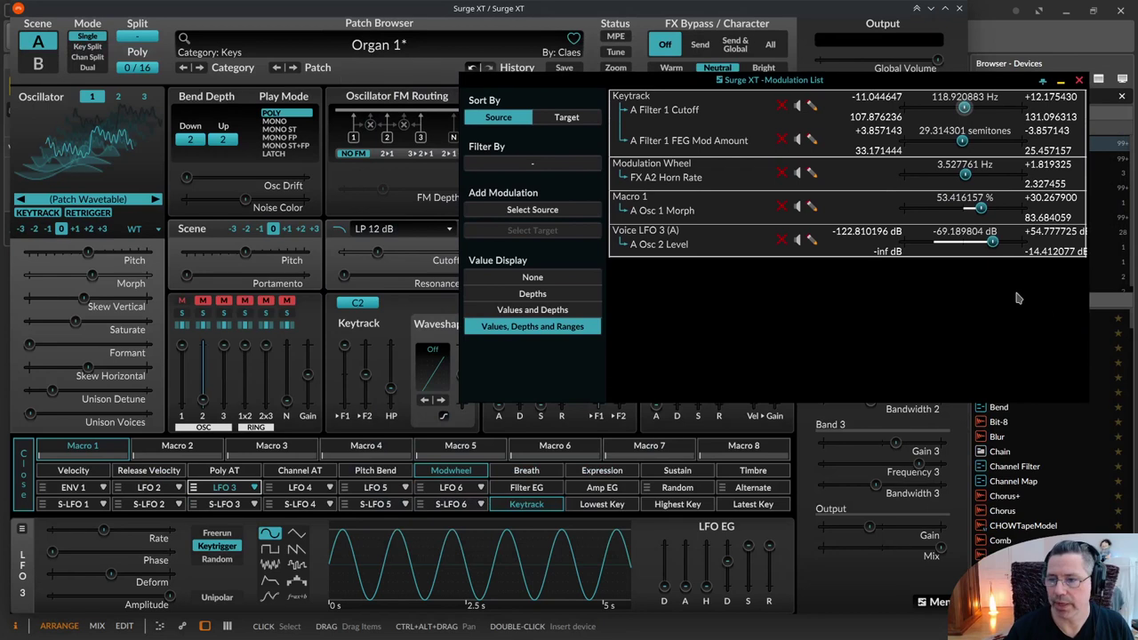
left_click_drag(774, 80, 741, 84)
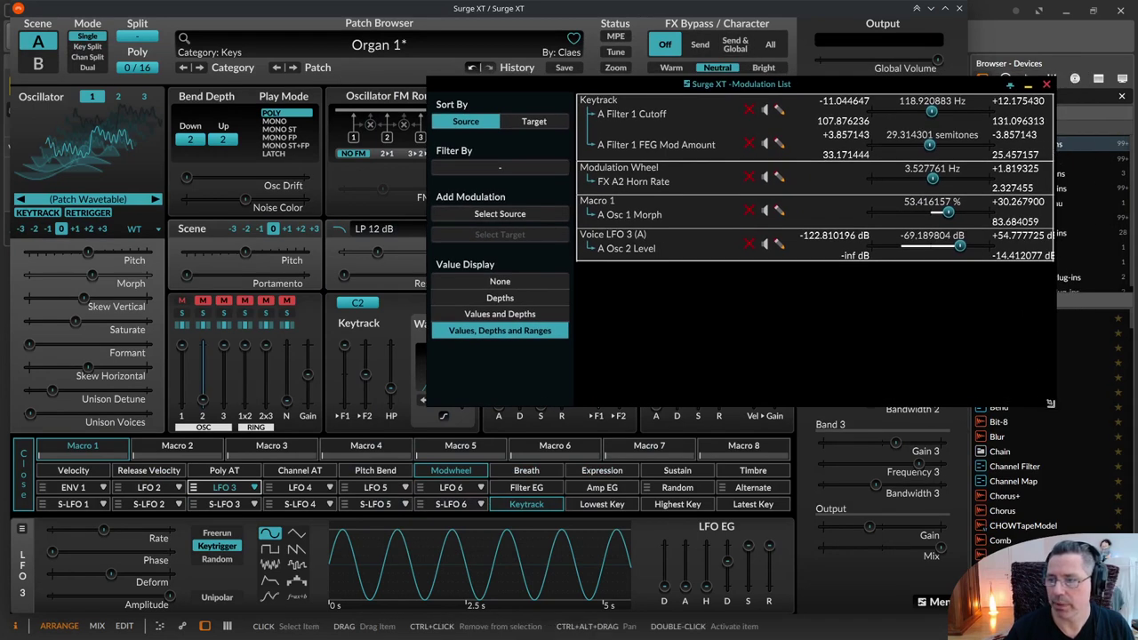
left_click_drag(942, 394, 1109, 383)
left_click_drag(863, 84, 589, 91)
left_click_drag(831, 409, 785, 442)
left_click_drag(1037, 476, 1040, 480)
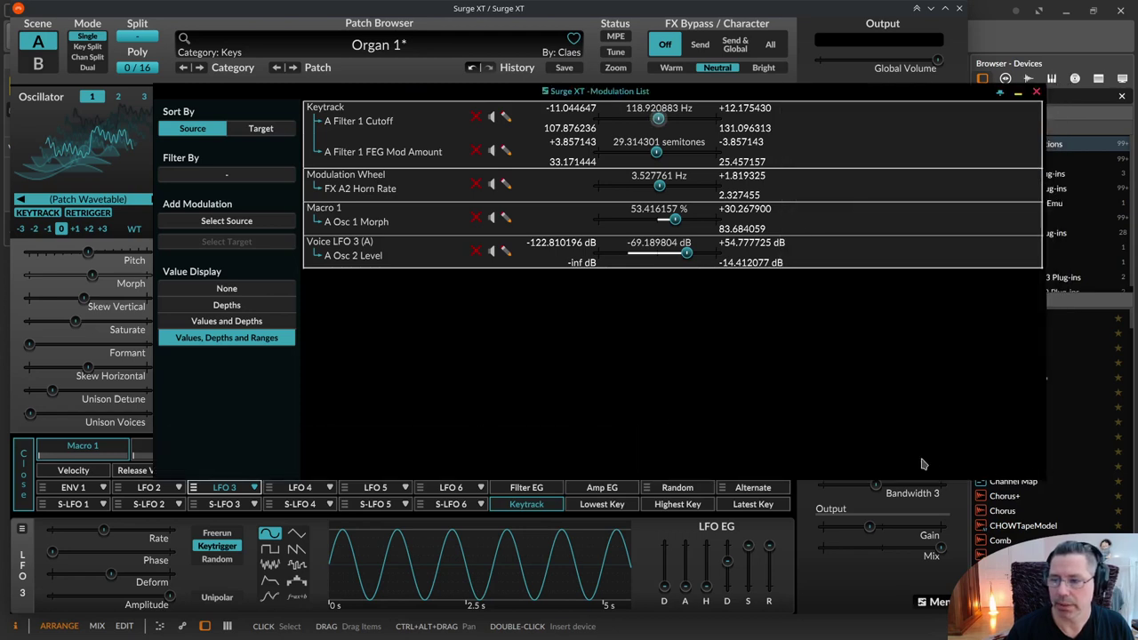
Step: Move the Modulation List window aside, sort its entries by target, and return the sorting to source
double_click(669, 94)
left_click_drag(669, 93, 841, 68)
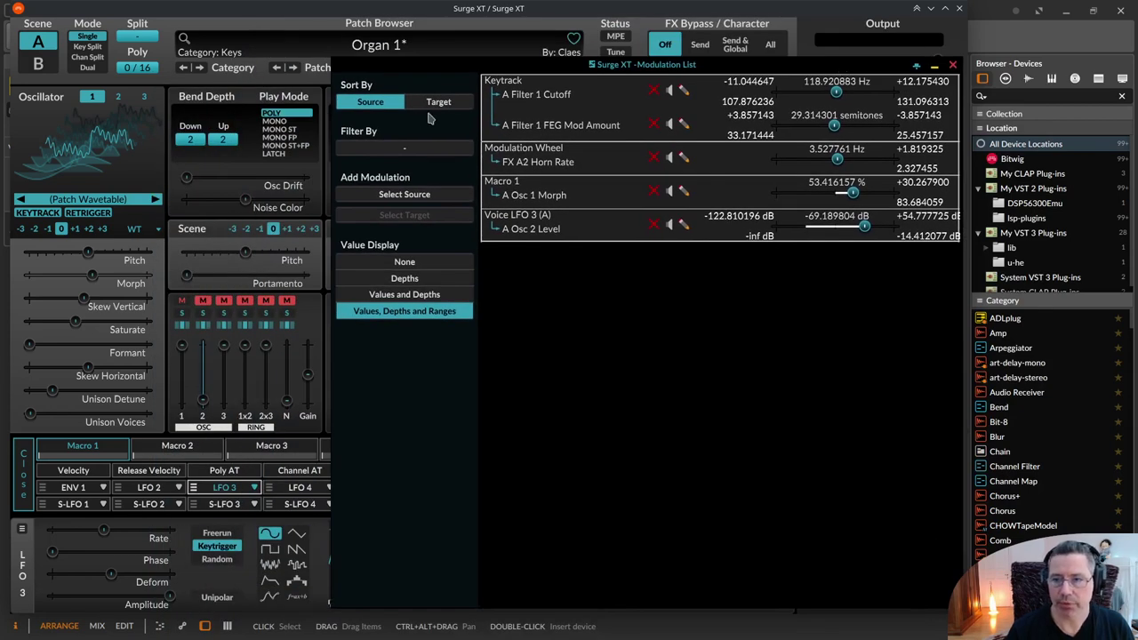
left_click(448, 105)
left_click(370, 102)
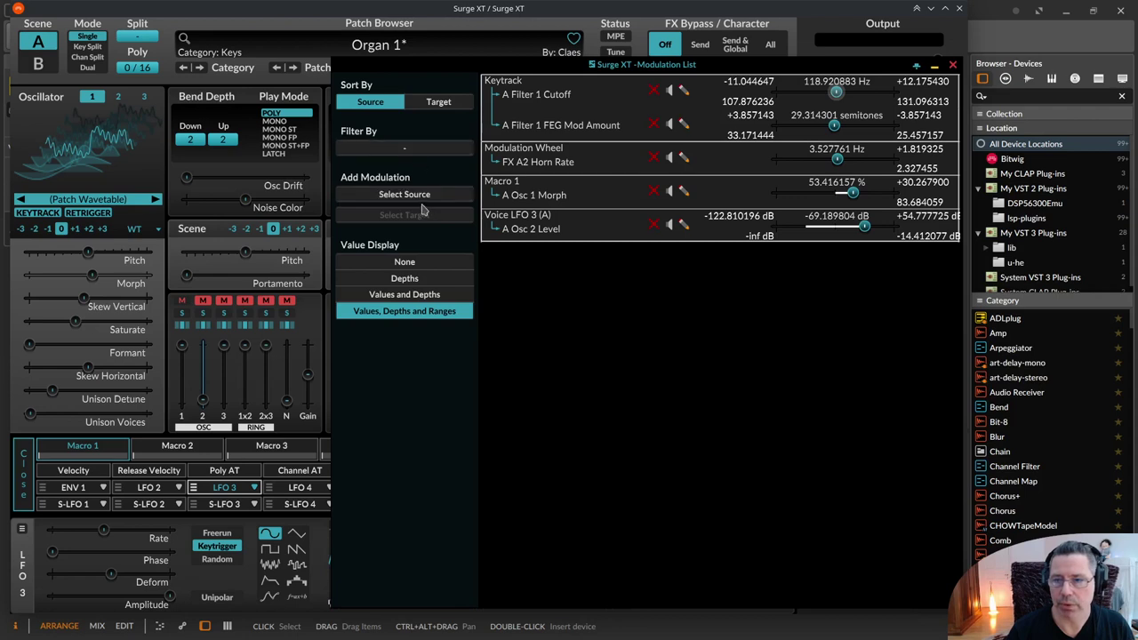
Step: Filter the Modulation List by the targets A Osc 1 Morph and FX A2 Horn Rate, and finish by clearing the filter
left_click(416, 151)
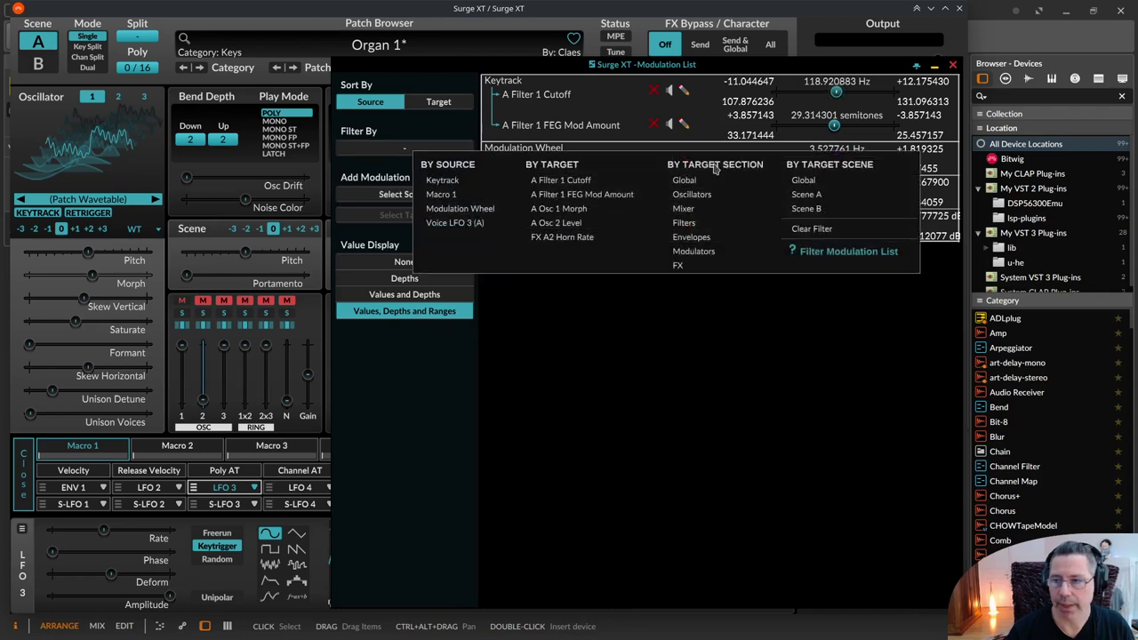
left_click(558, 208)
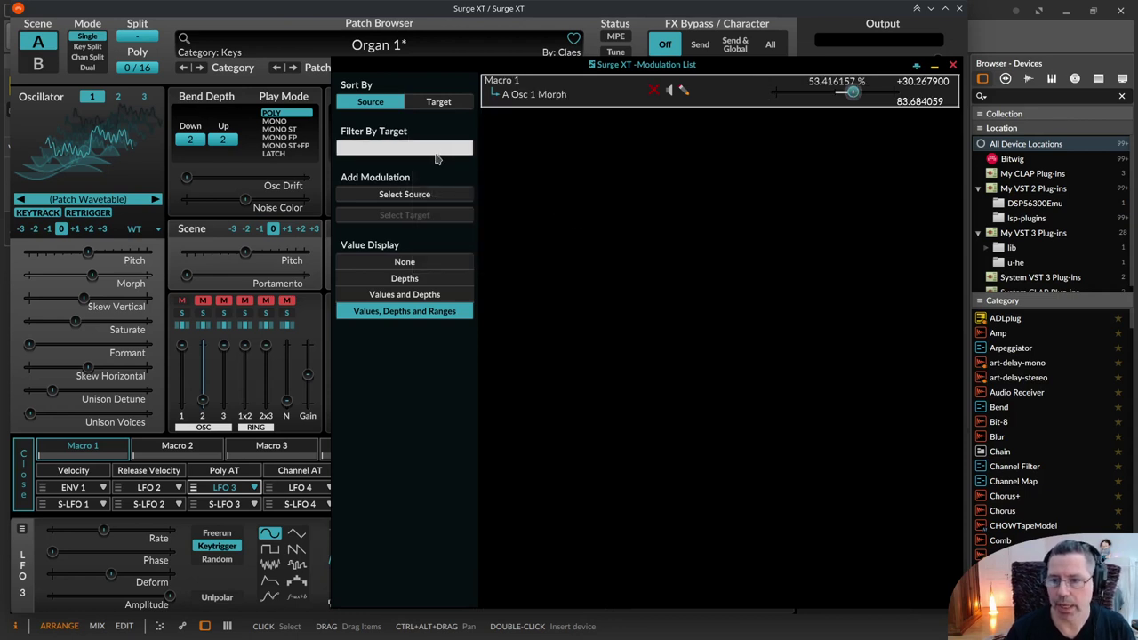
left_click(435, 153)
left_click(588, 237)
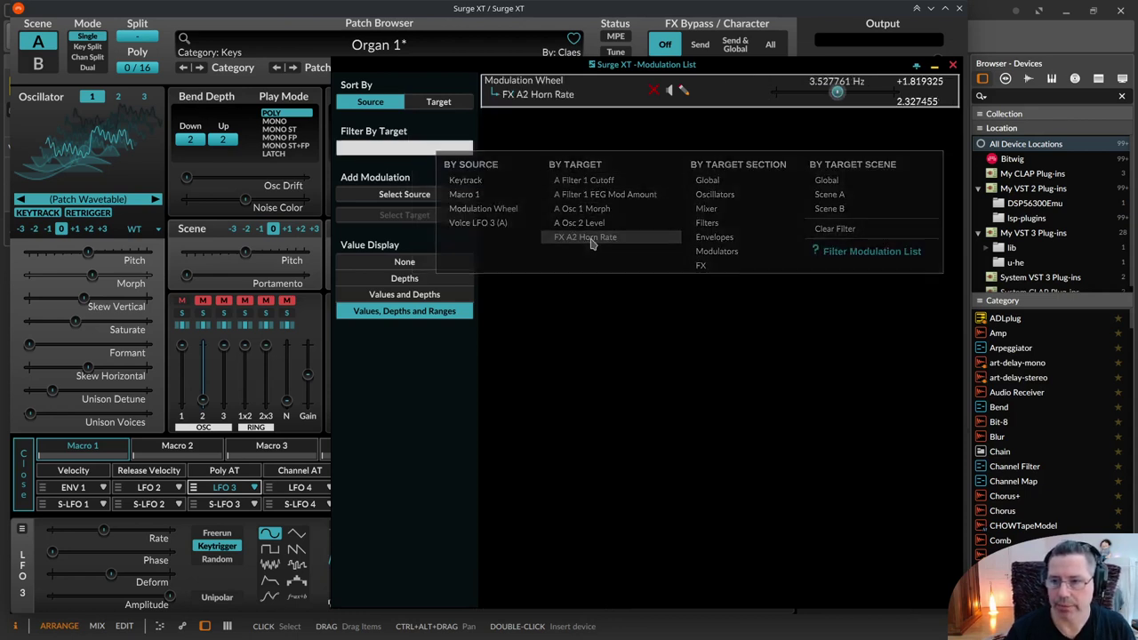
left_click(409, 150)
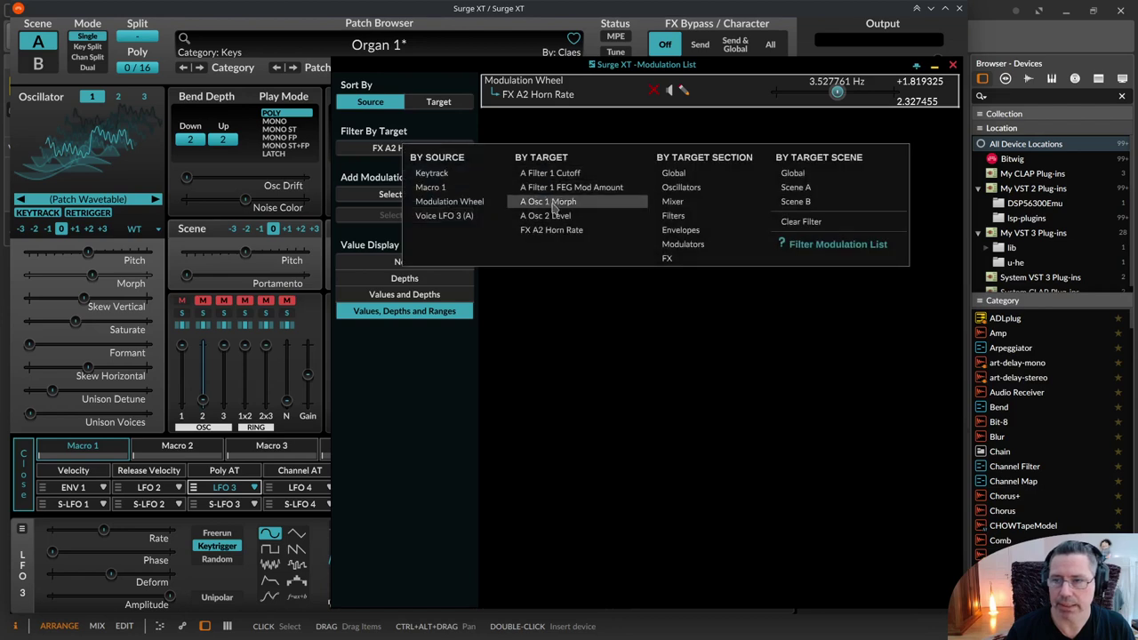
left_click(556, 205)
left_click(421, 150)
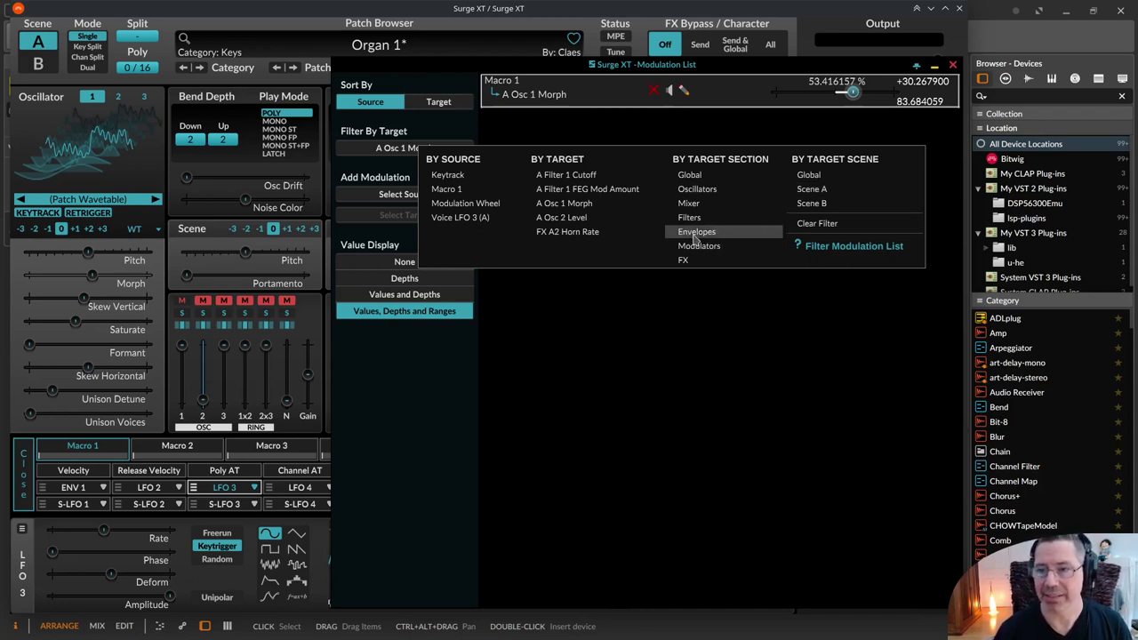
left_click(627, 326)
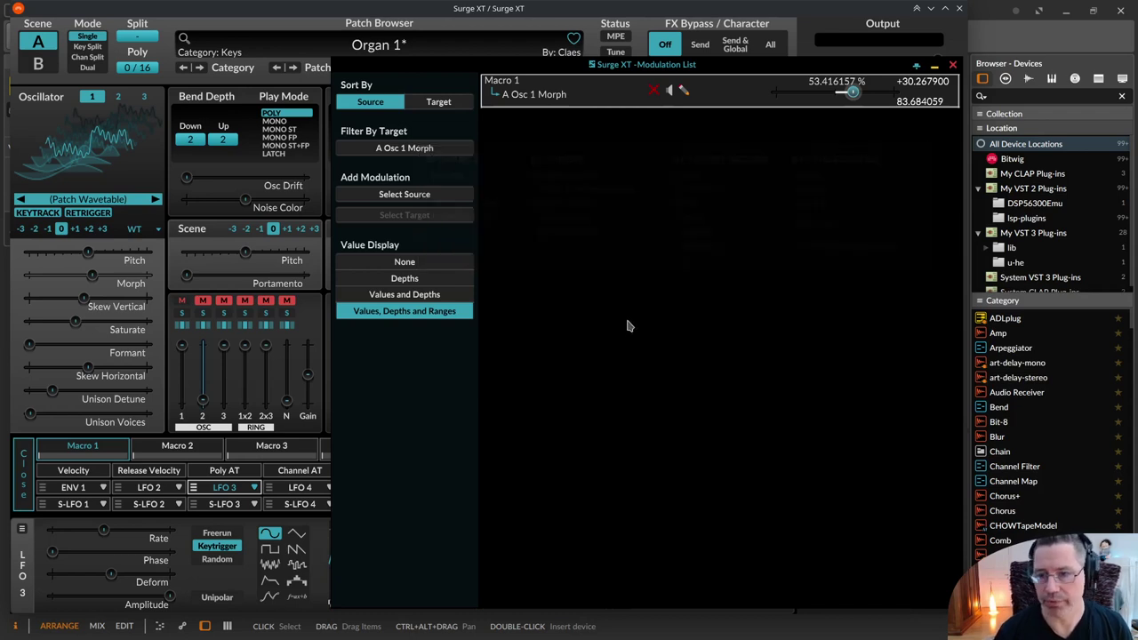
left_click(427, 161)
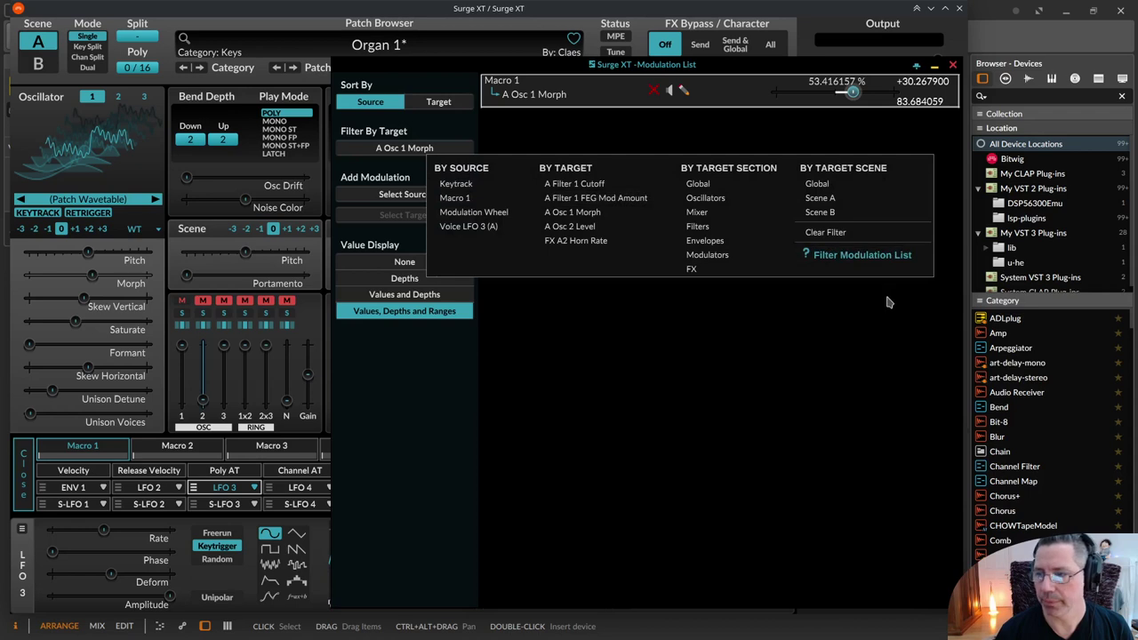
left_click(835, 233)
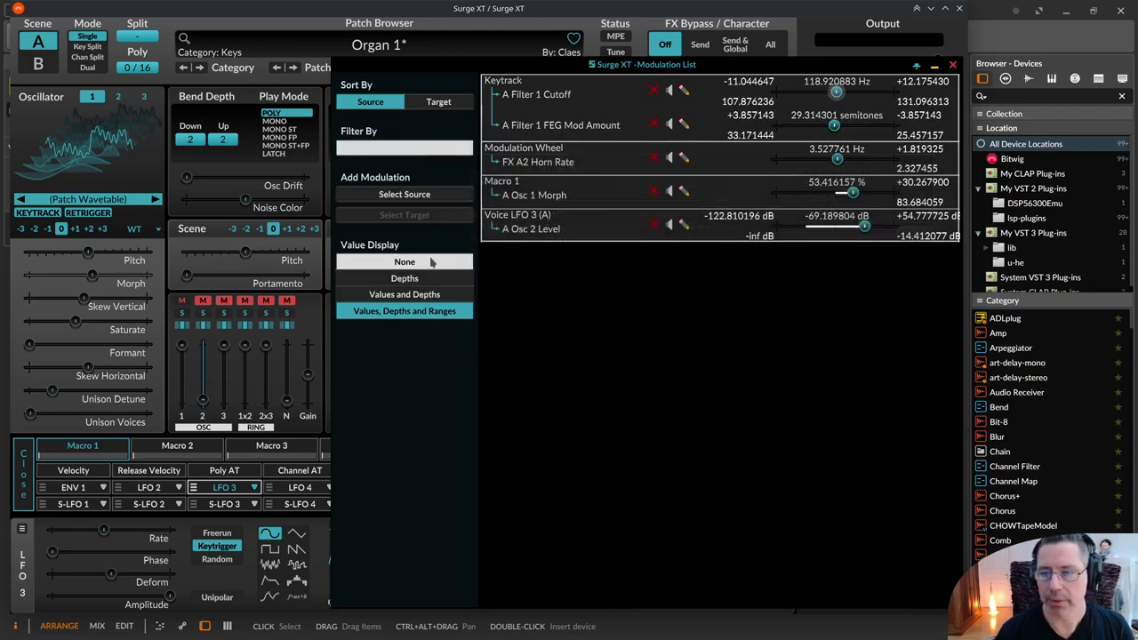
Step: Compare the None, Depths, and Values and Depths value displays, ending on Values, Depths and Ranges
left_click(430, 261)
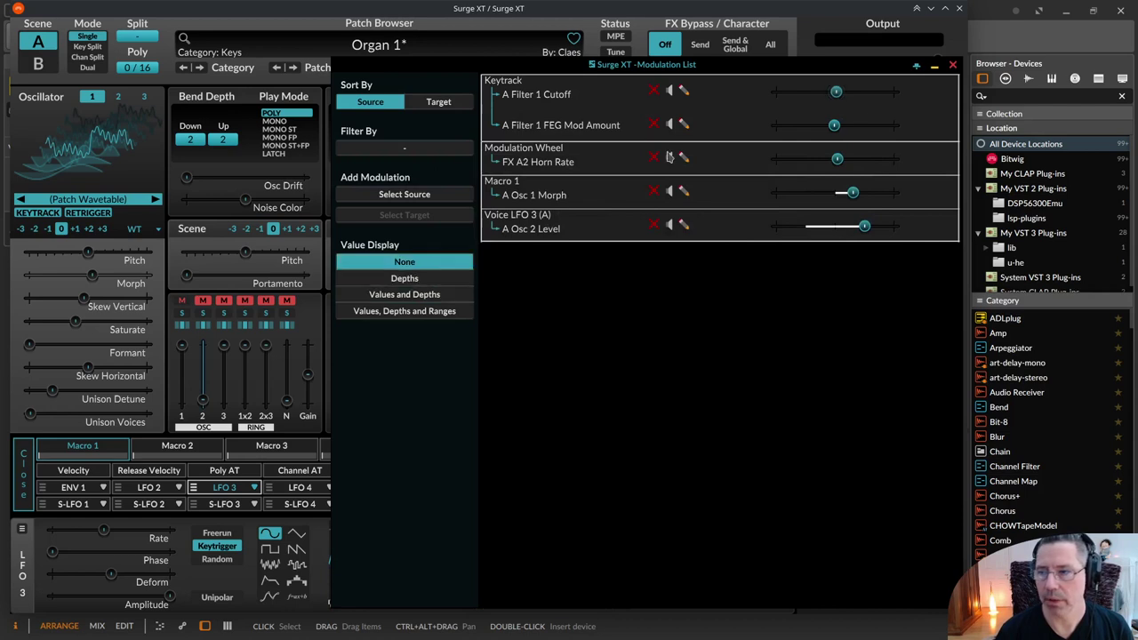
left_click(441, 279)
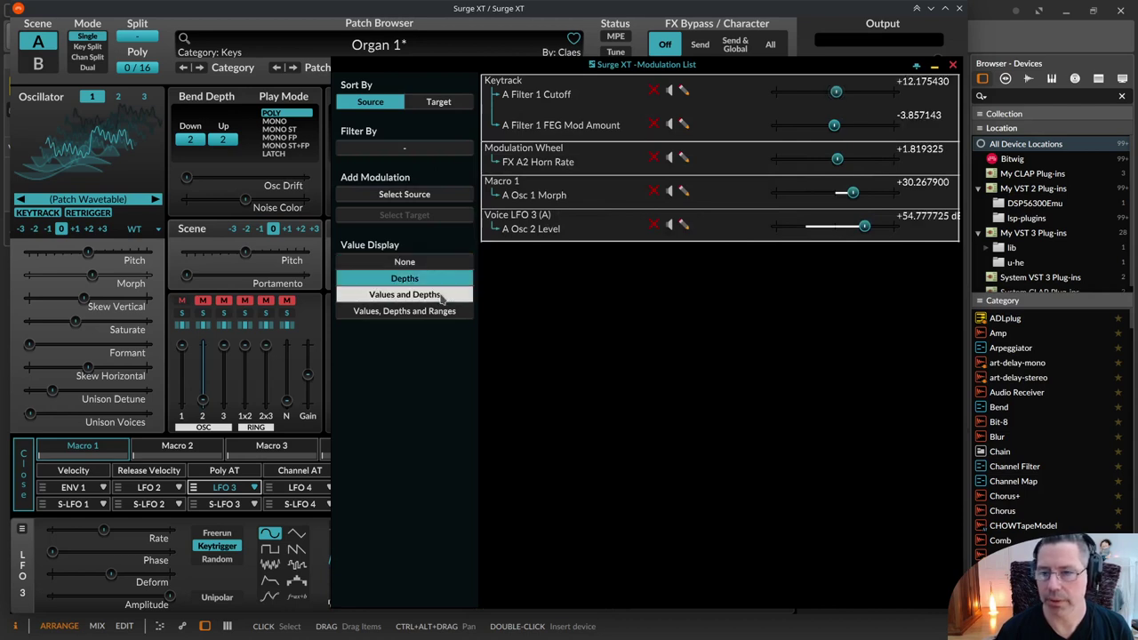
left_click(444, 295)
left_click(452, 313)
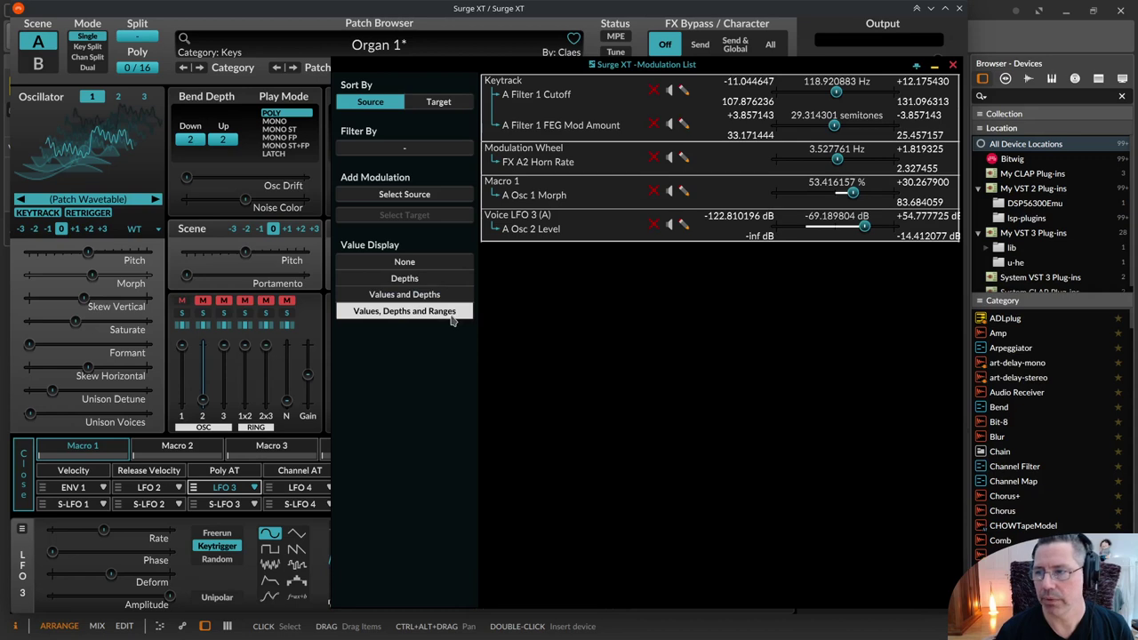
left_click(426, 265)
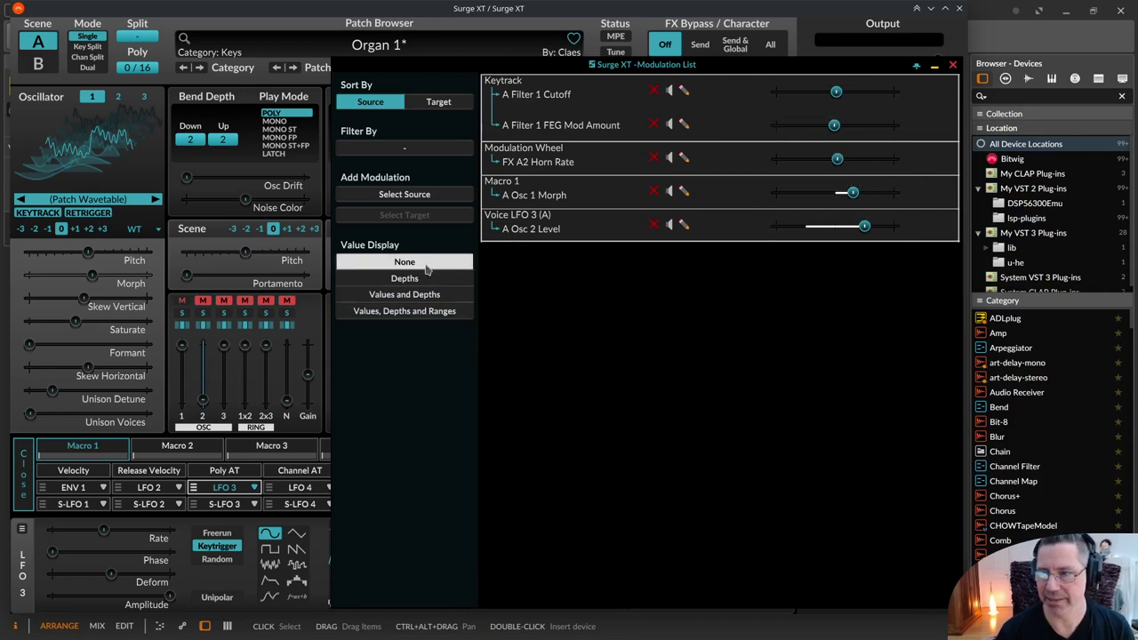
left_click(426, 281)
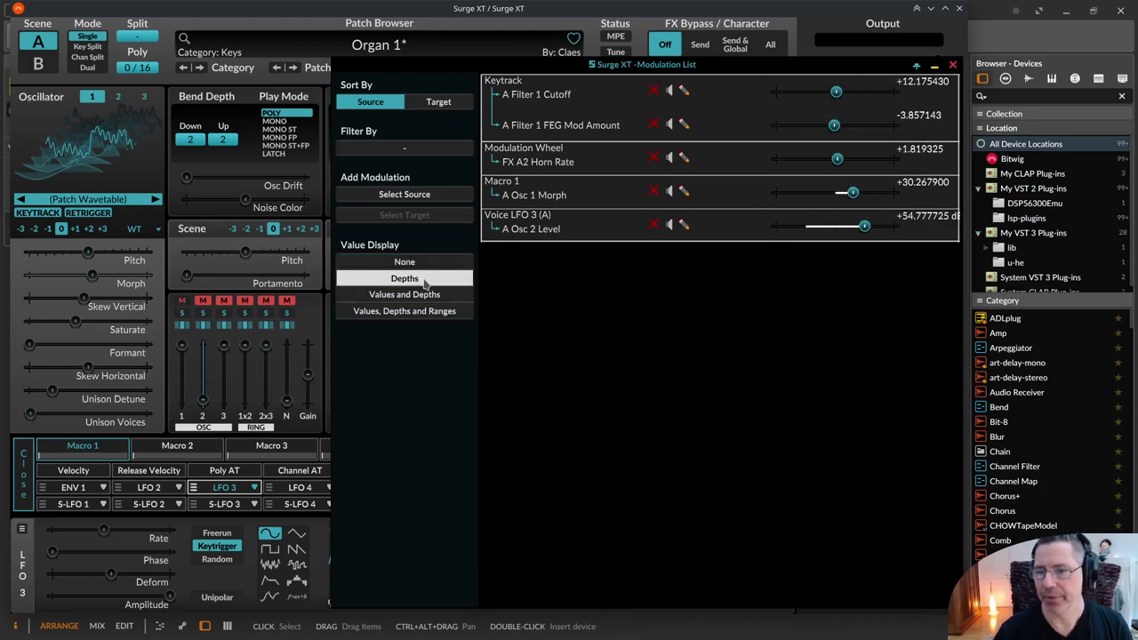
left_click(431, 310)
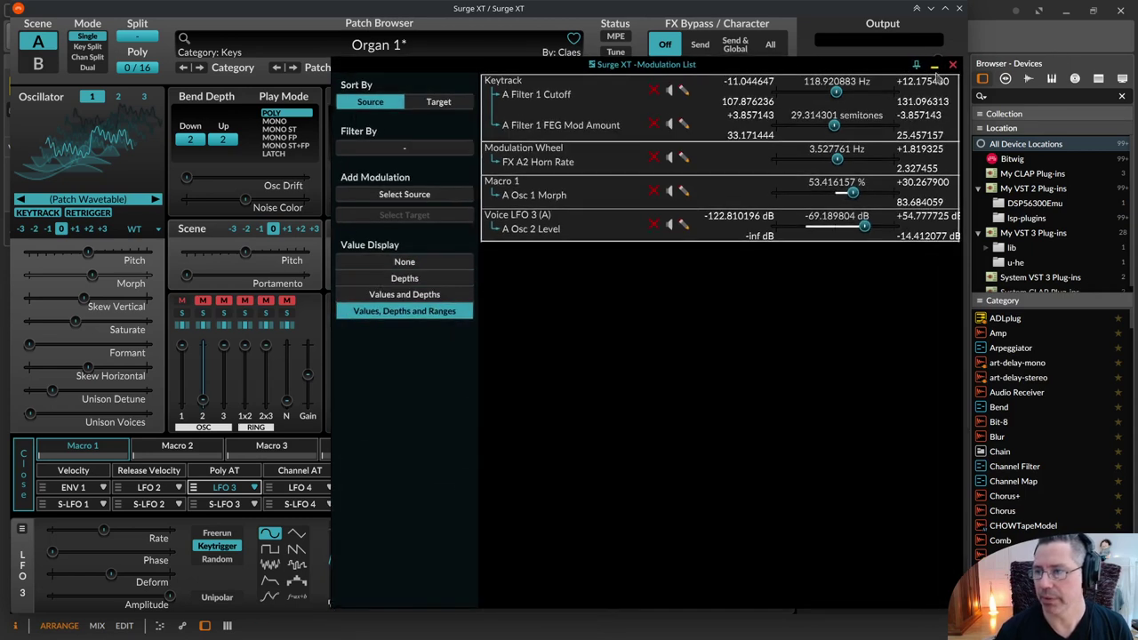
Step: Dock the Modulation List back inside the synth and close it
left_click(950, 65)
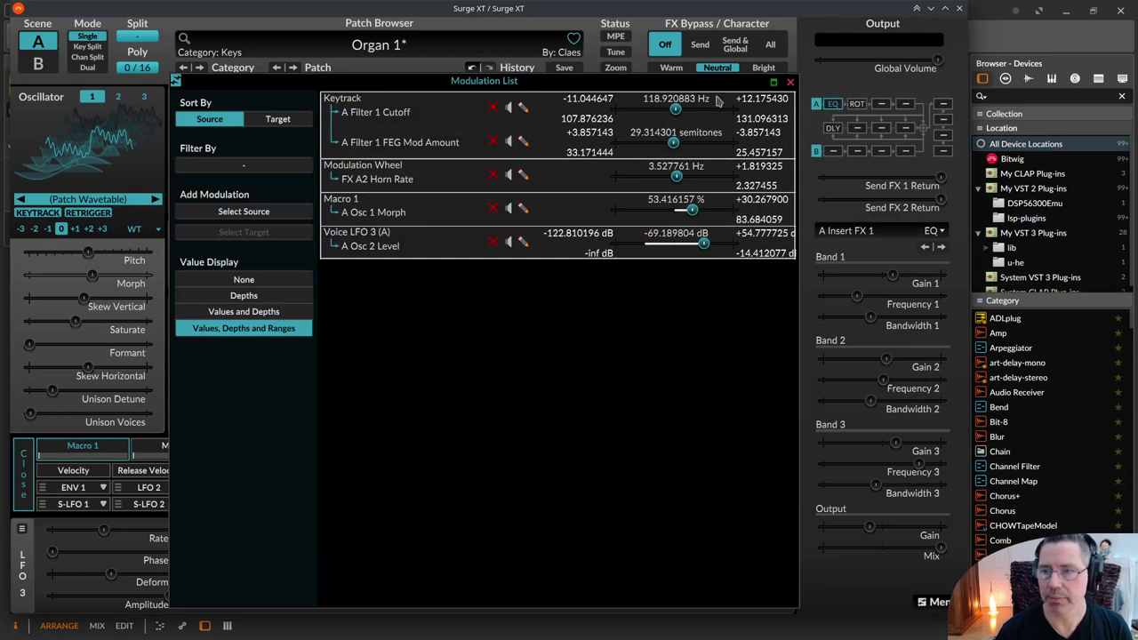
left_click(790, 82)
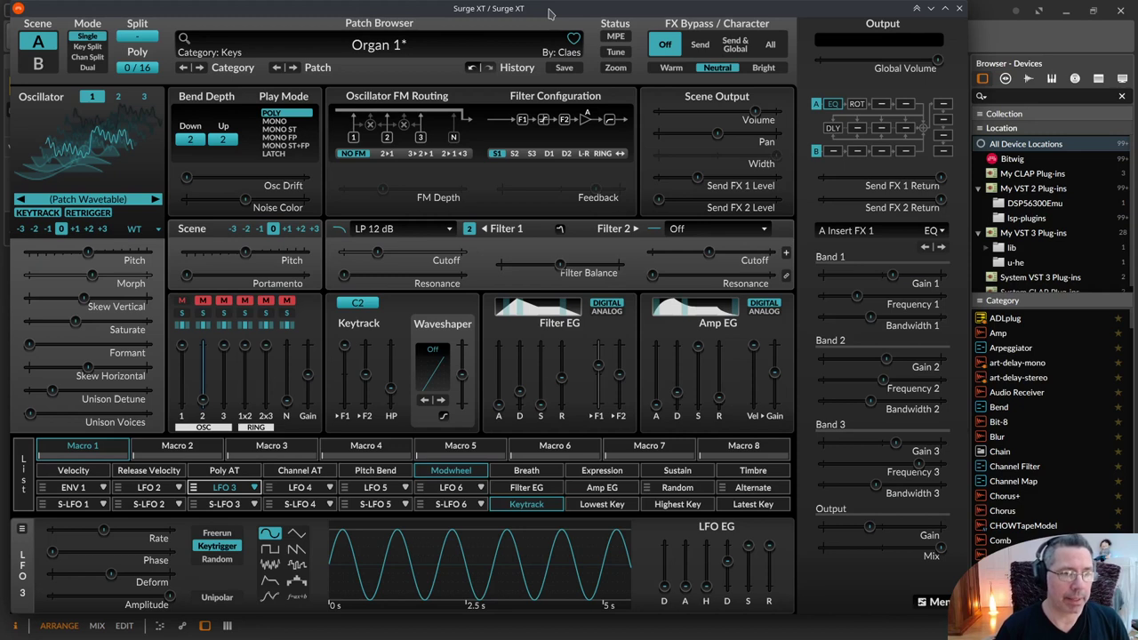
Step: Open the online manual from the Filter 1 Keytrack control's help and show it in full screen
right_click(344, 348)
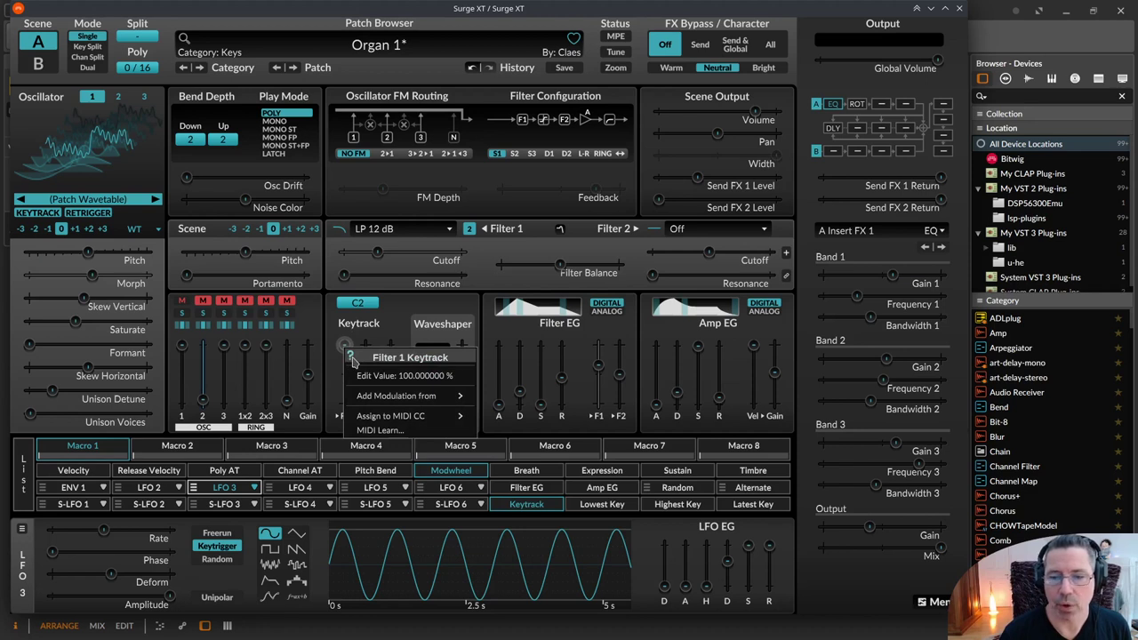
left_click(352, 360)
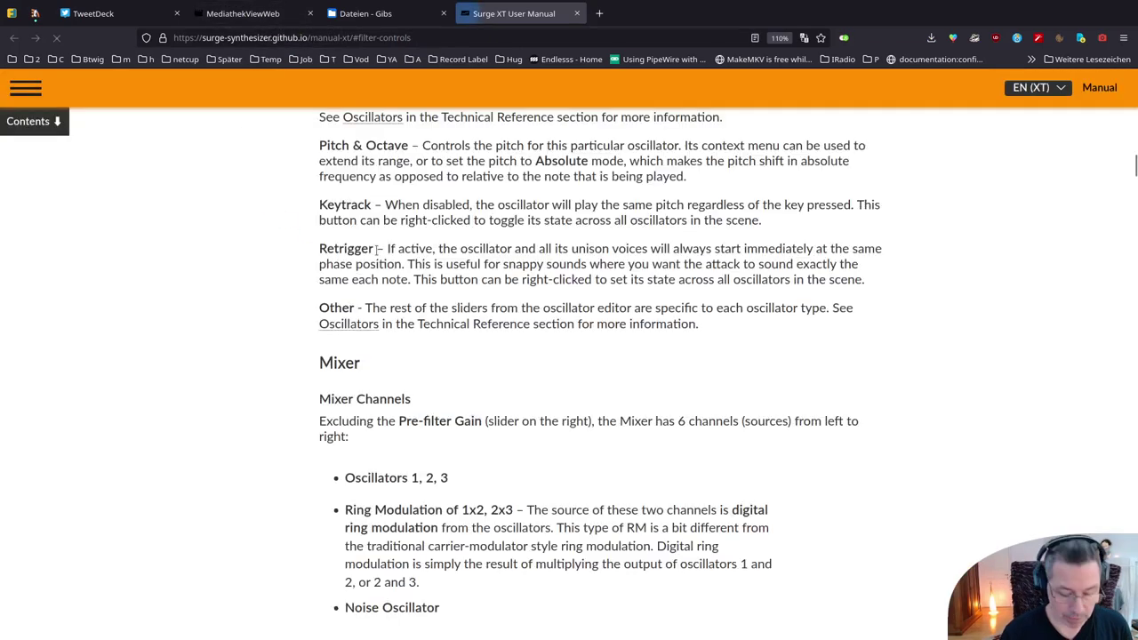
key("F11")
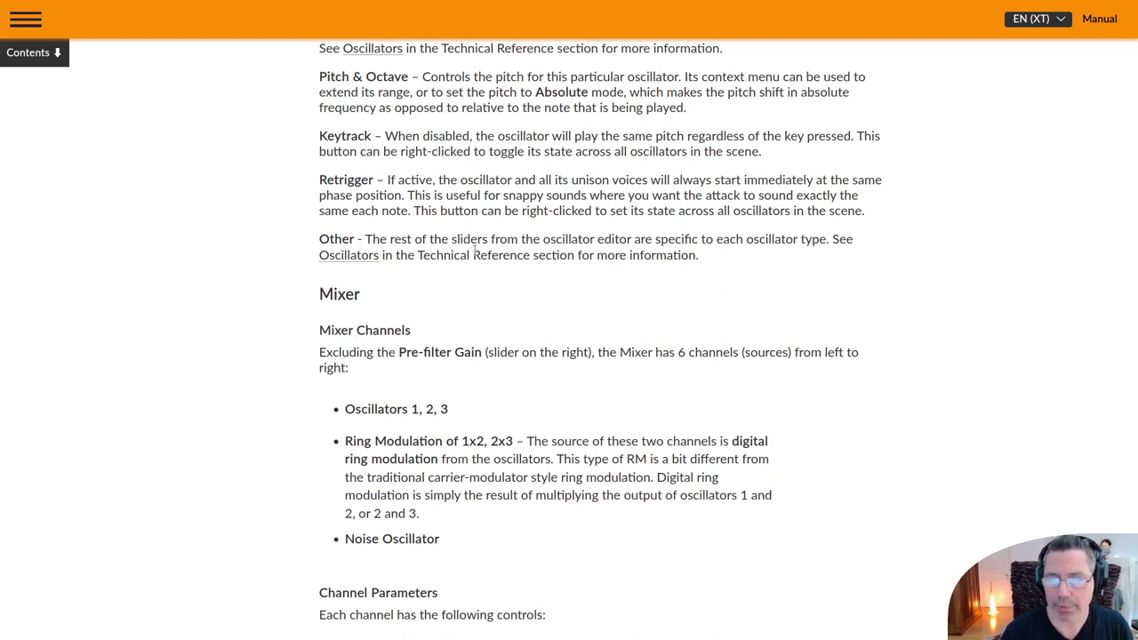
Step: Try switching the manual among the DE (1.9), EN (1.9) and EN (XT) versions, ending with DE (1.9) selected
left_click(1046, 23)
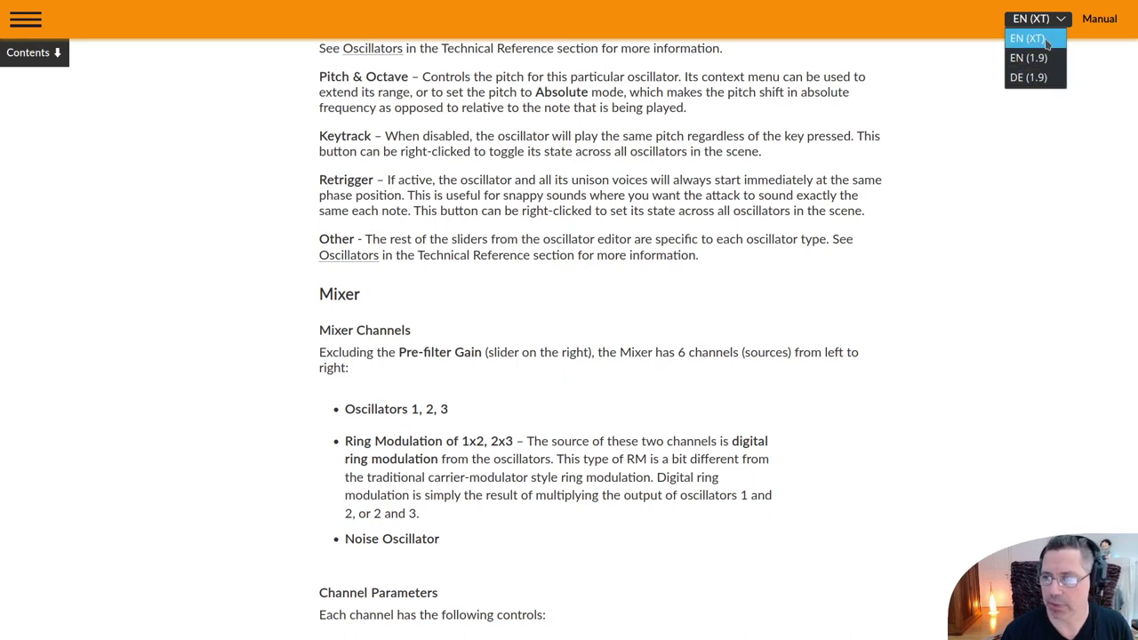
left_click(1022, 78)
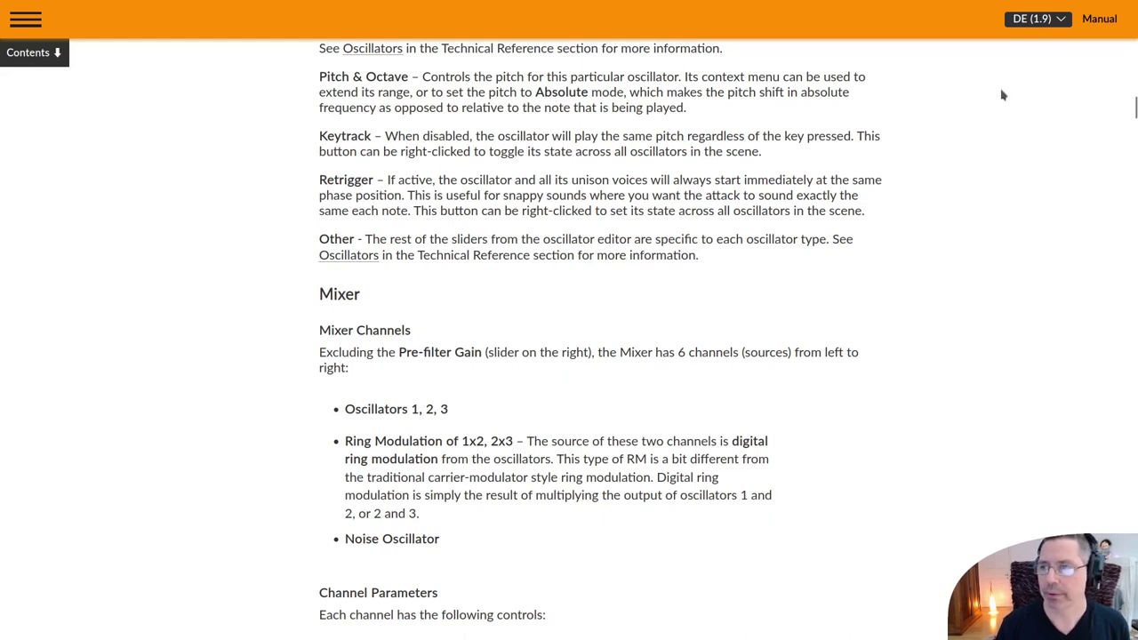
mouse_move(978, 6)
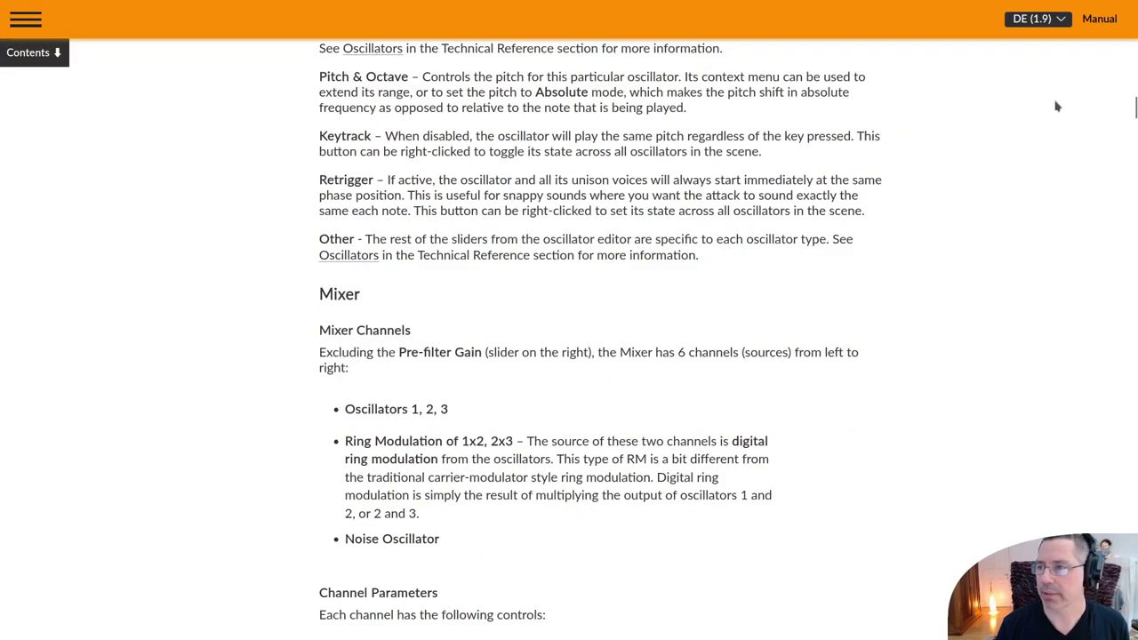
left_click(1040, 21)
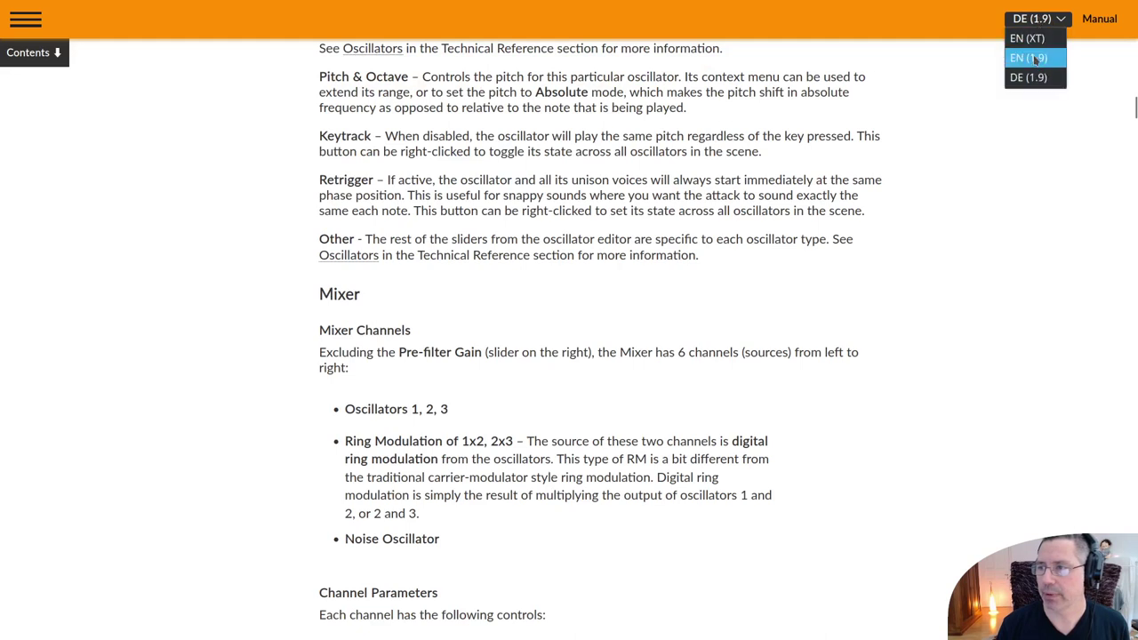
left_click(1033, 60)
left_click(1035, 20)
left_click(1028, 38)
left_click(1033, 21)
left_click(1031, 79)
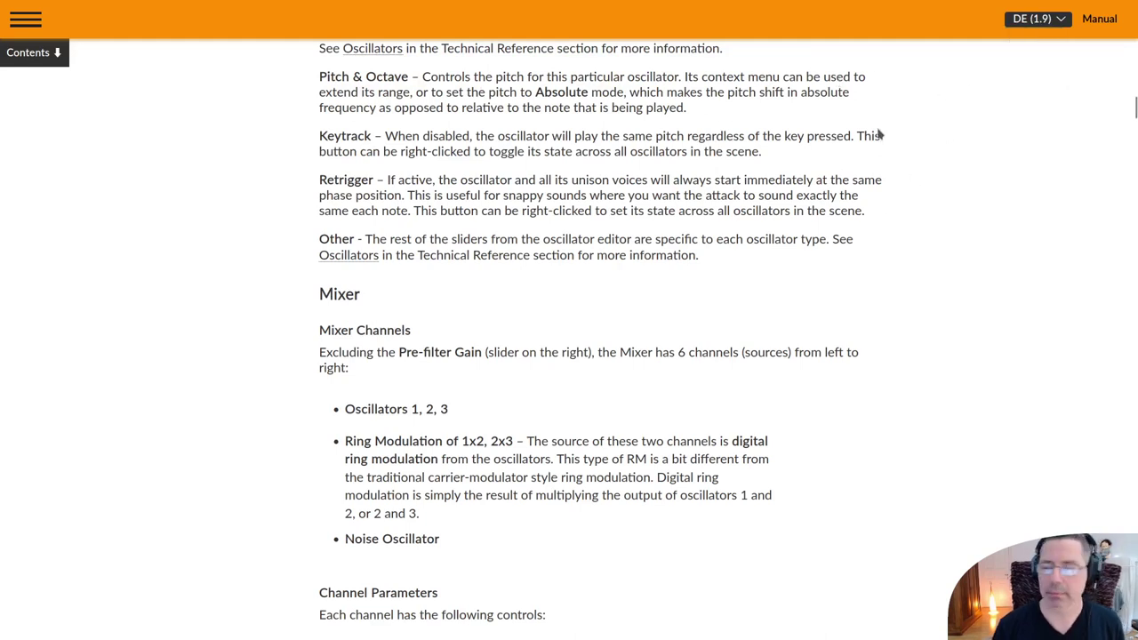
Step: Load the manual's filter-controls address again, refresh the page, and return it to full screen
scroll(878, 134, "up", 5)
scroll(878, 133, "down", 3)
mouse_move(880, 1)
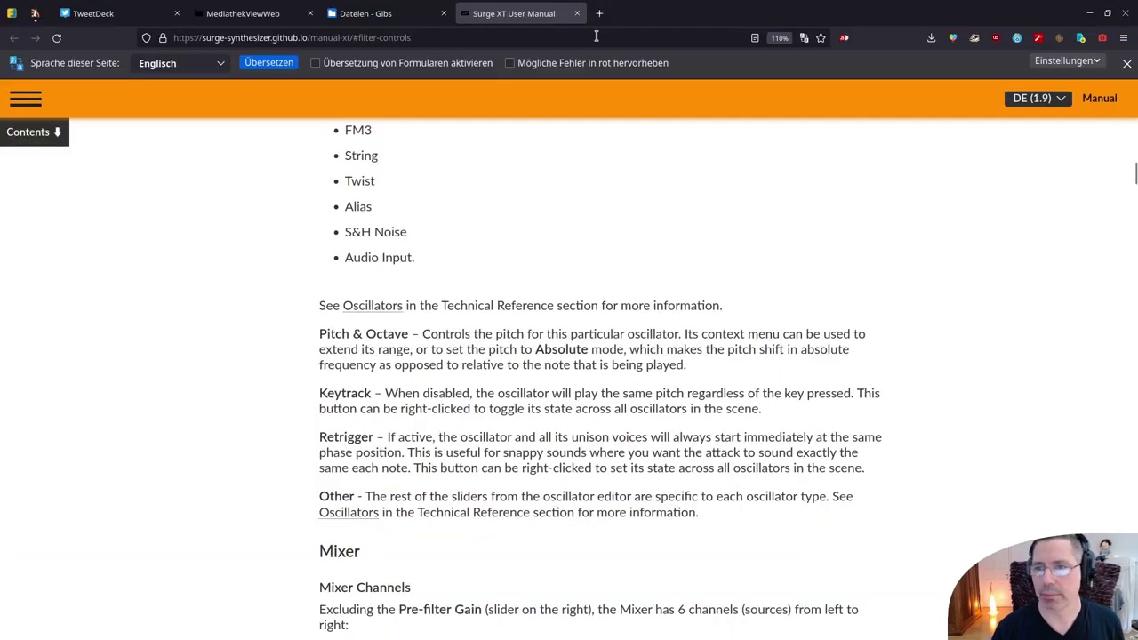
left_click(425, 38)
key("Return")
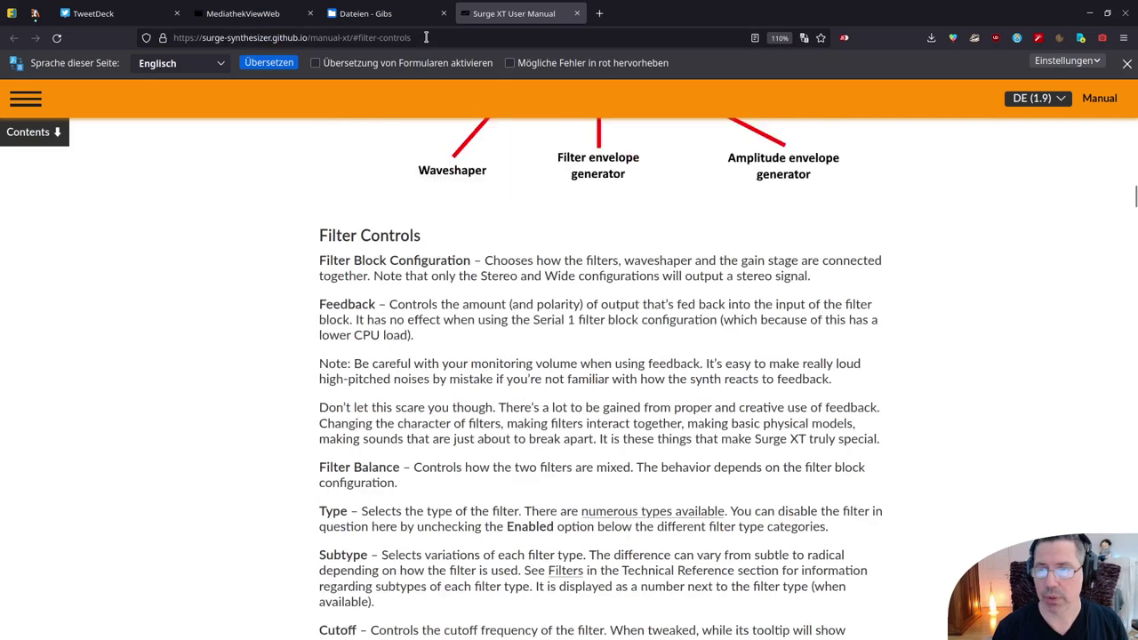
left_click(60, 39)
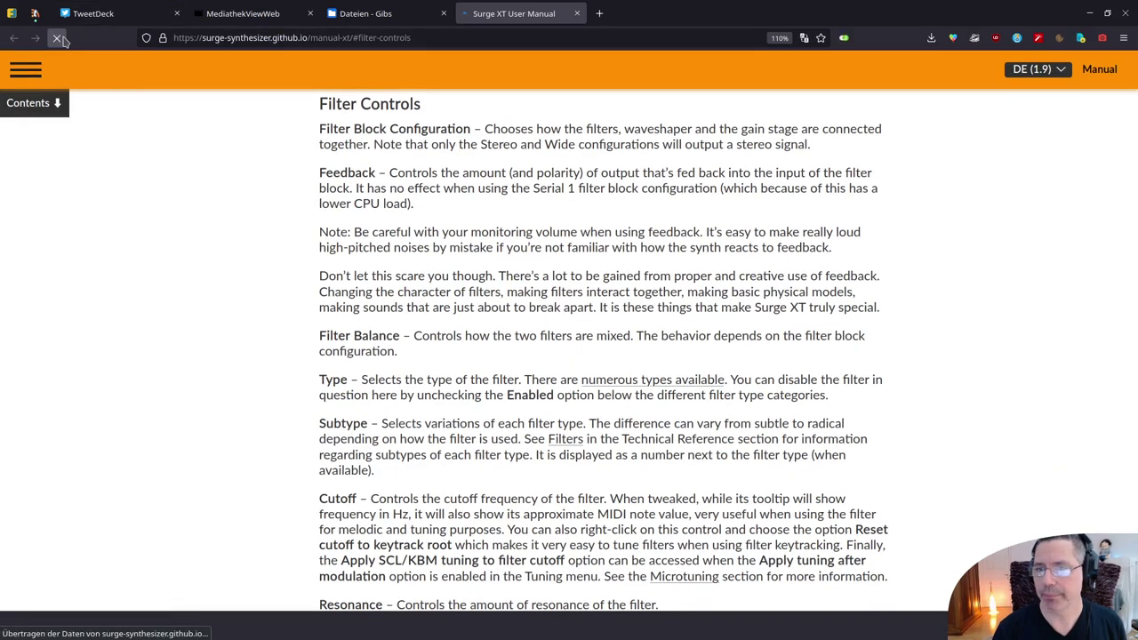
key("F11")
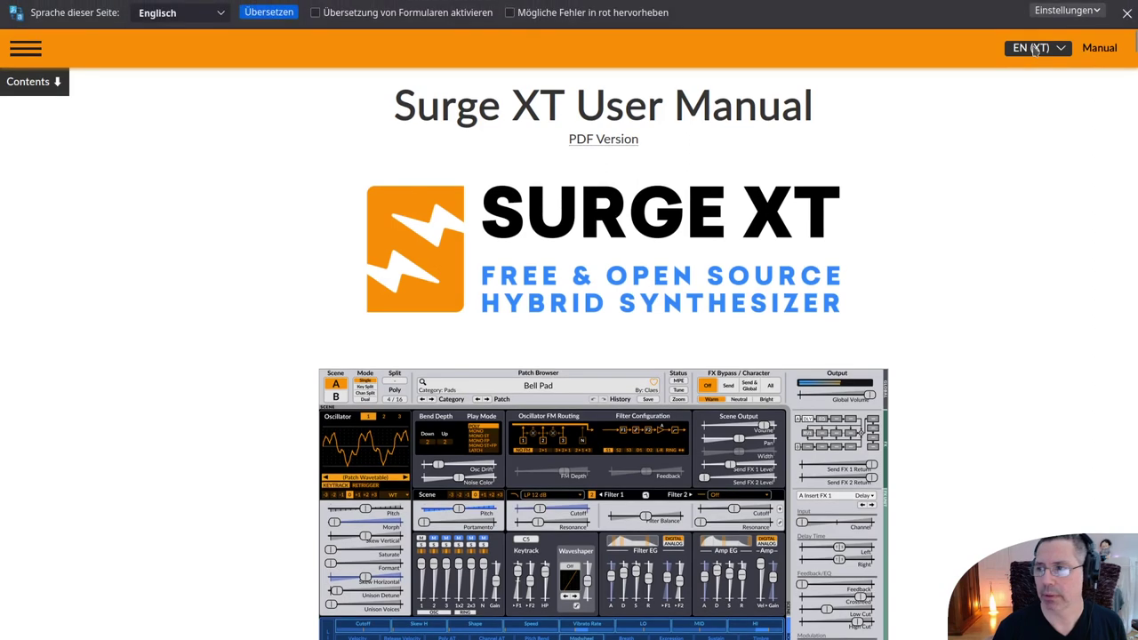
Step: Try the DE (1.9) version from the manual's start page, reopen the main manual, and try DE (1.9) once more
left_click(1034, 50)
left_click(1031, 99)
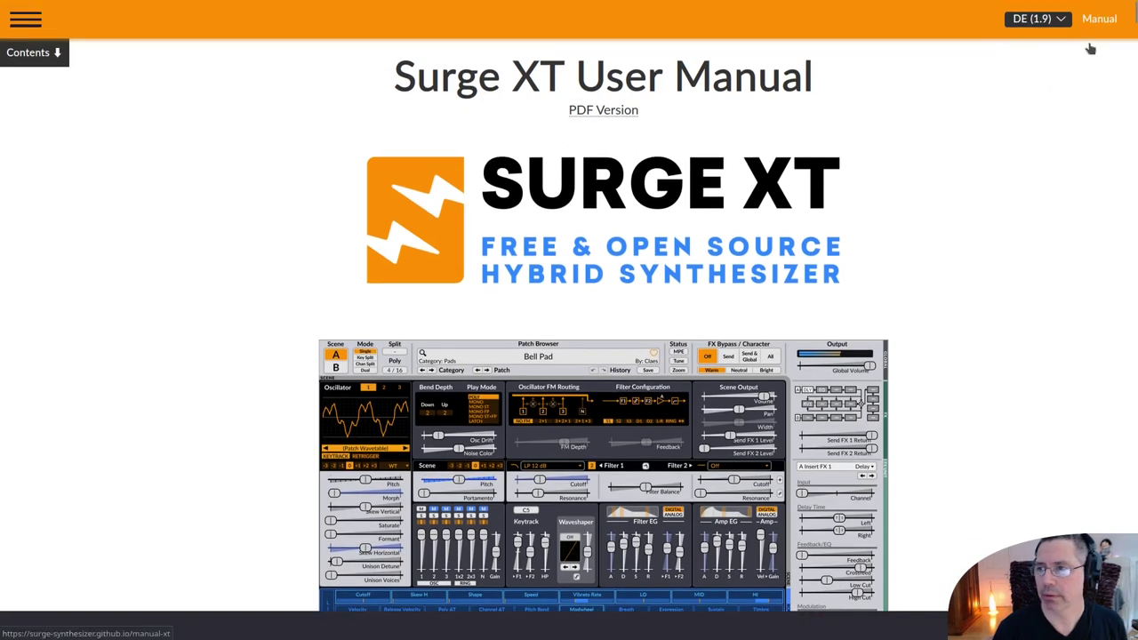
left_click(1089, 49)
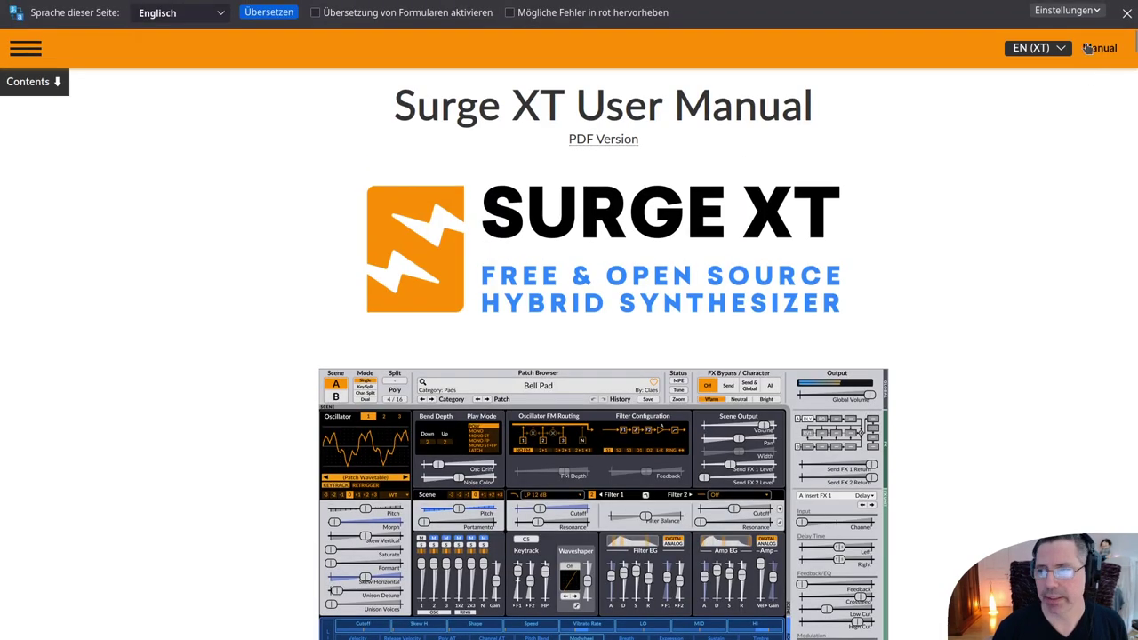
left_click(1053, 49)
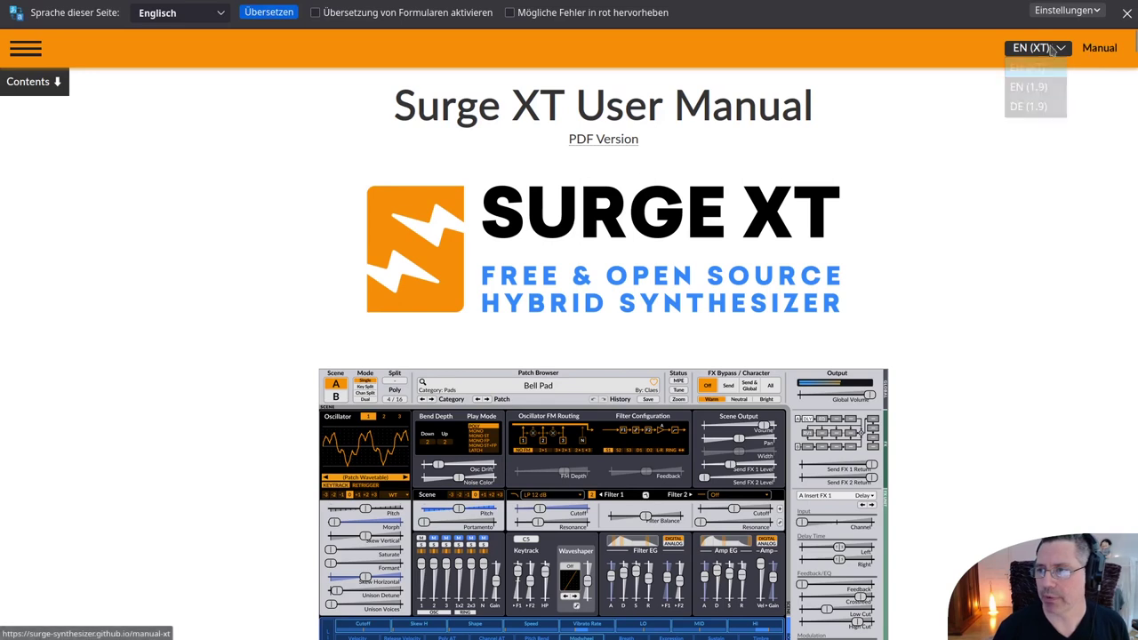
left_click(1034, 105)
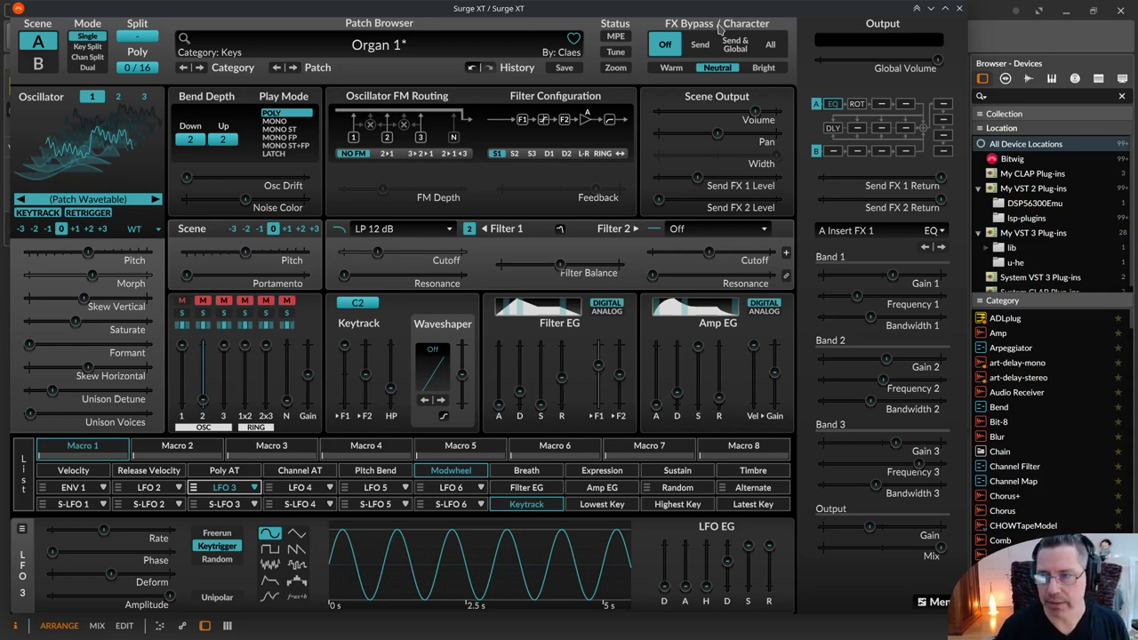
Step: Move the Surge XT window down to uncover the tracks and arrangement in Bitwig Studio
left_click_drag(688, 7, 731, 297)
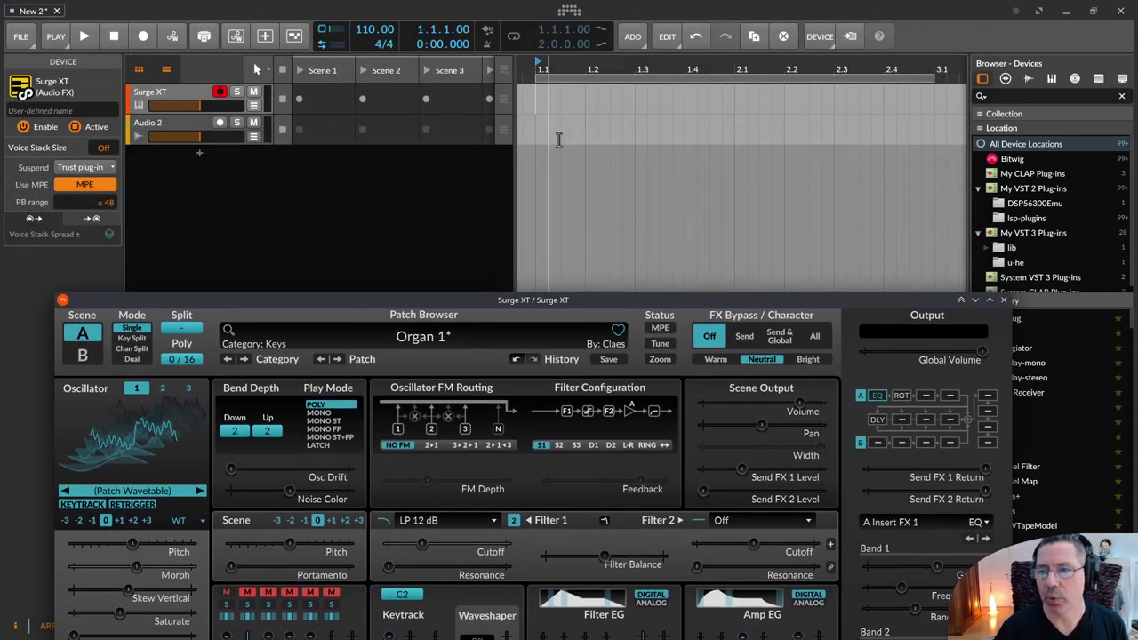
Step: Hide the clip launcher so only the arrangement shows, and place the play position at 1.2.2.73
left_click(139, 68)
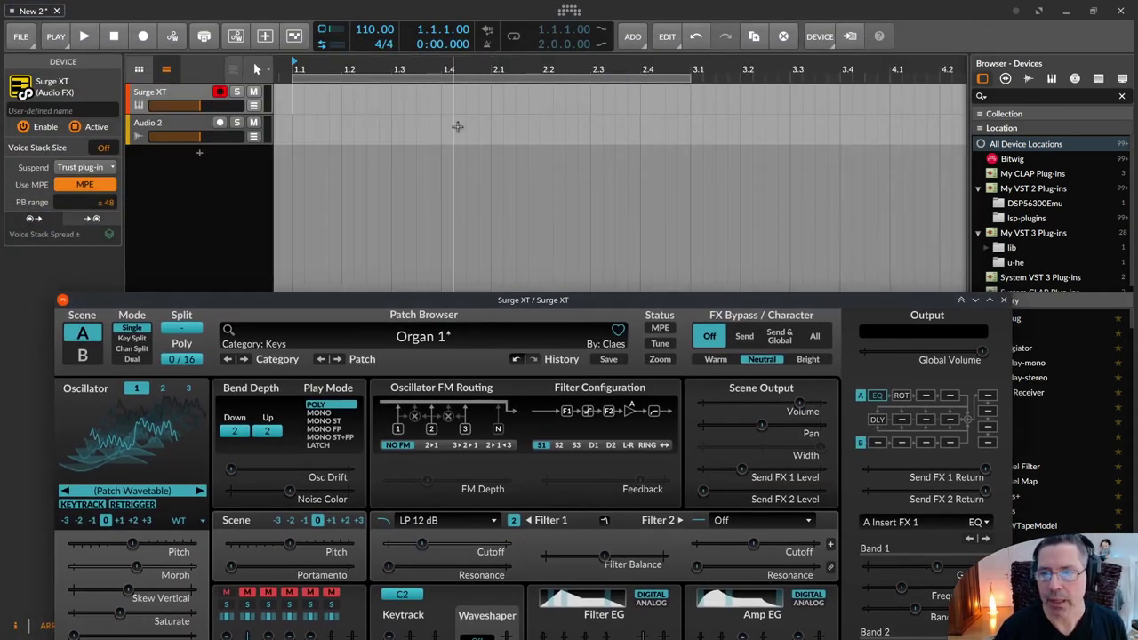
scroll(373, 127, "up", 3)
left_click_drag(398, 70, 630, 69)
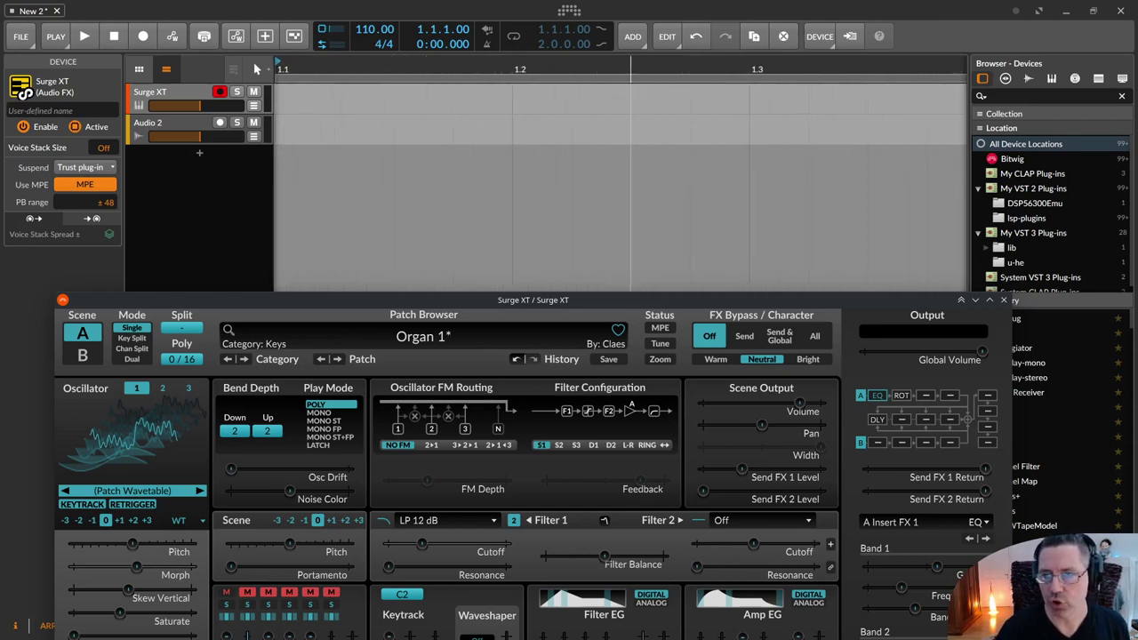
left_click(609, 126)
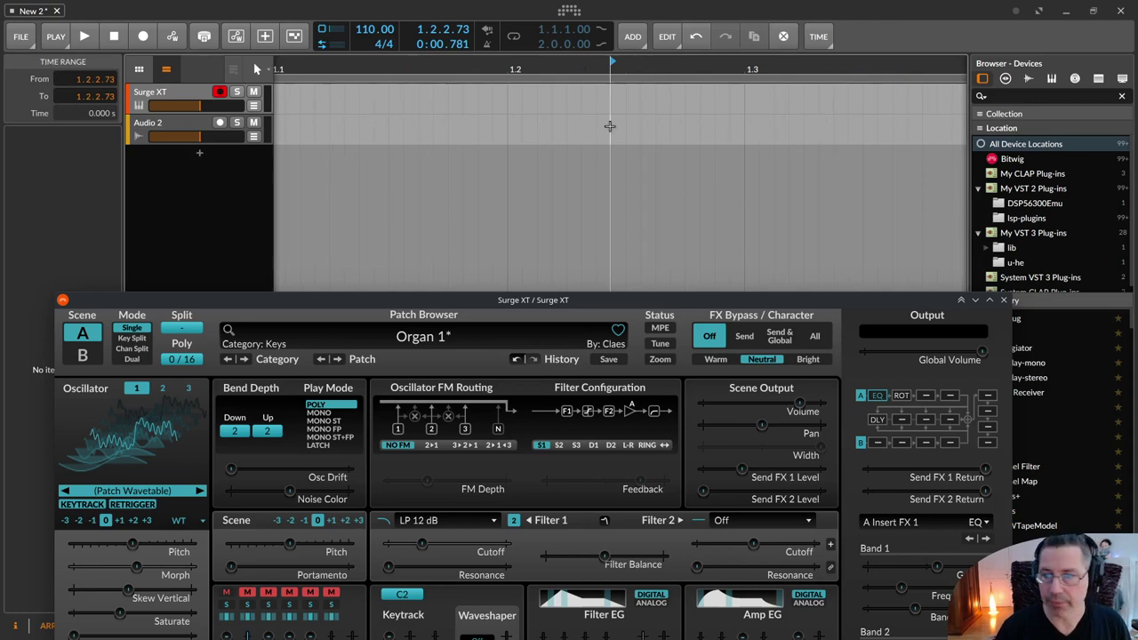
Step: Move the arrangement's play position between the grid lines of the first beat, ending at 1.1.2.37
left_click_drag(420, 62, 605, 62)
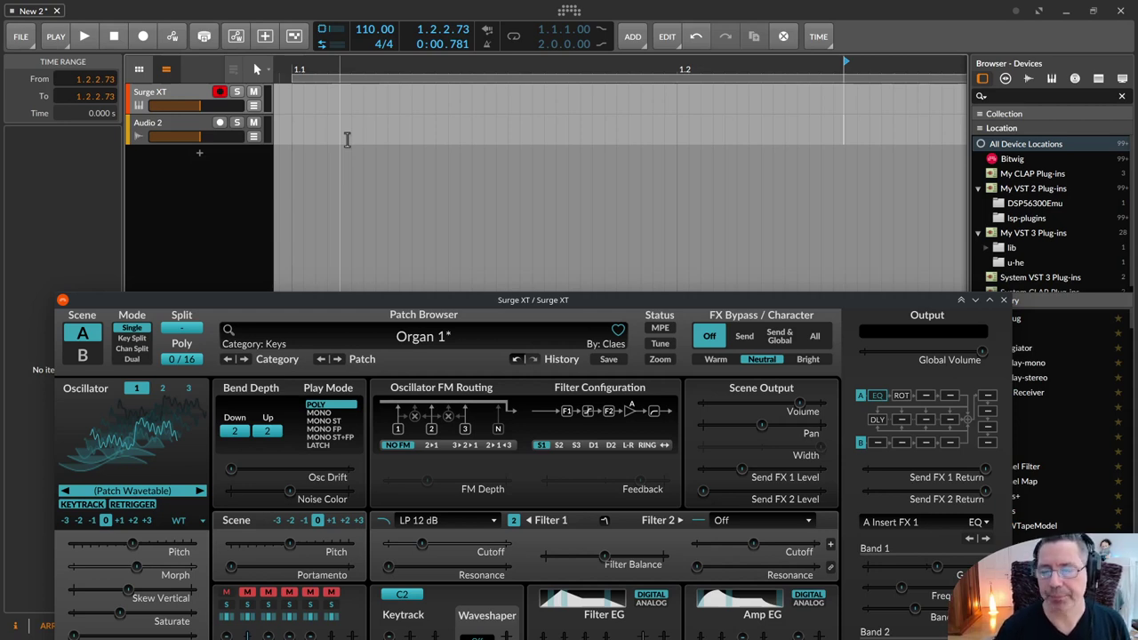
left_click(400, 131)
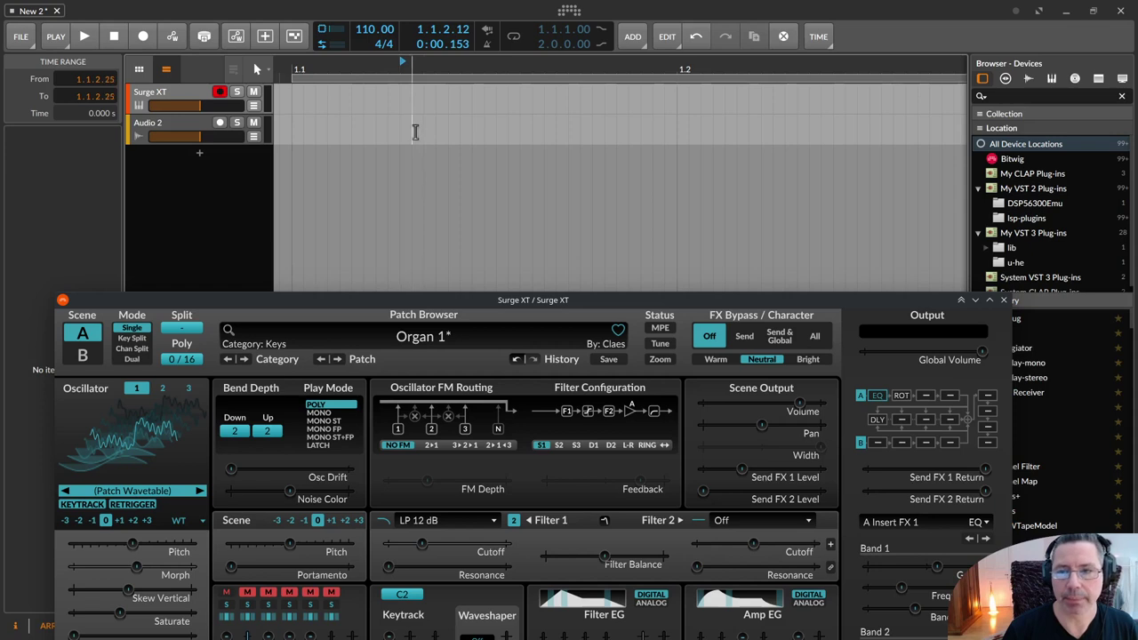
left_click_drag(401, 132, 422, 132)
left_click(425, 132)
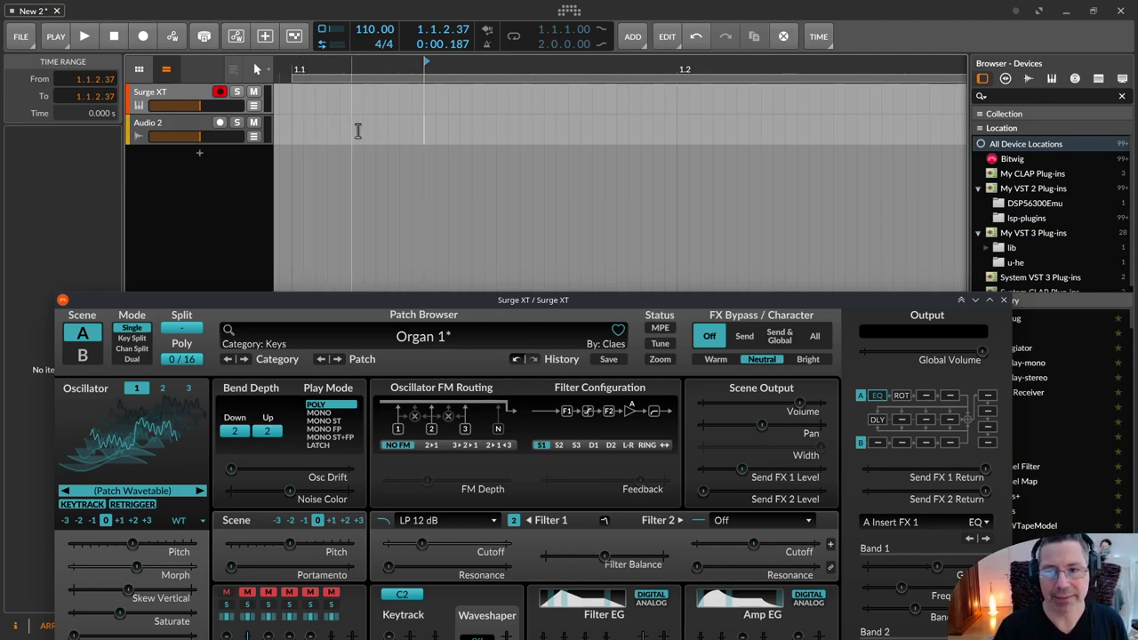
left_click_drag(356, 68, 381, 45)
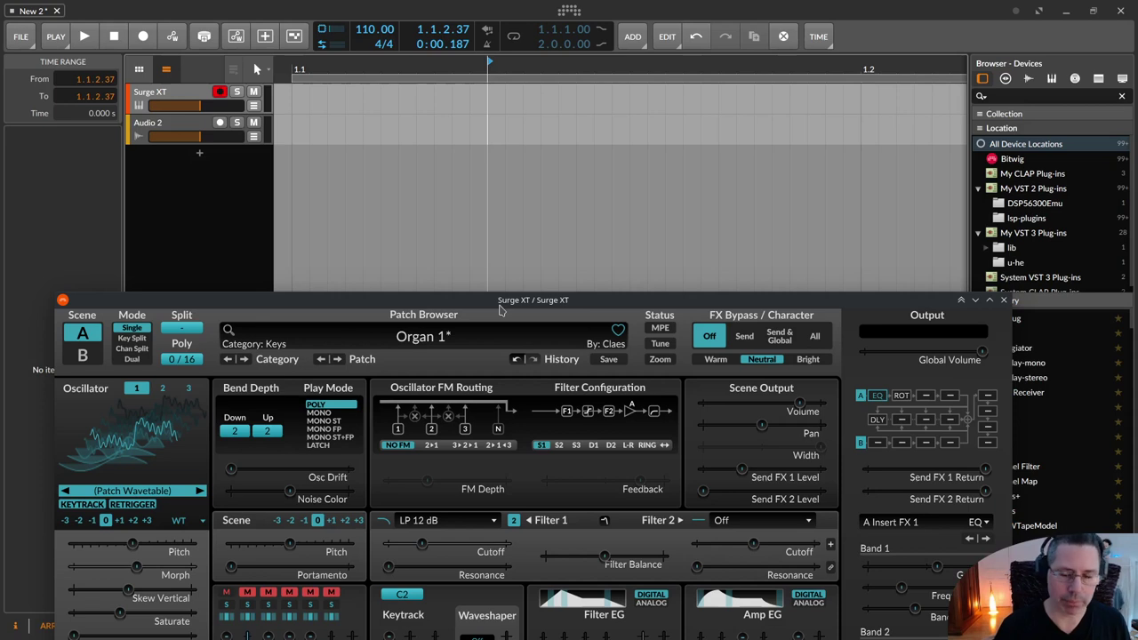
Step: With the whole Surge XT window in view, set Filter 2 to Highpass 24 dB and raise both filters' cutoffs slightly
left_click_drag(499, 305, 491, 175)
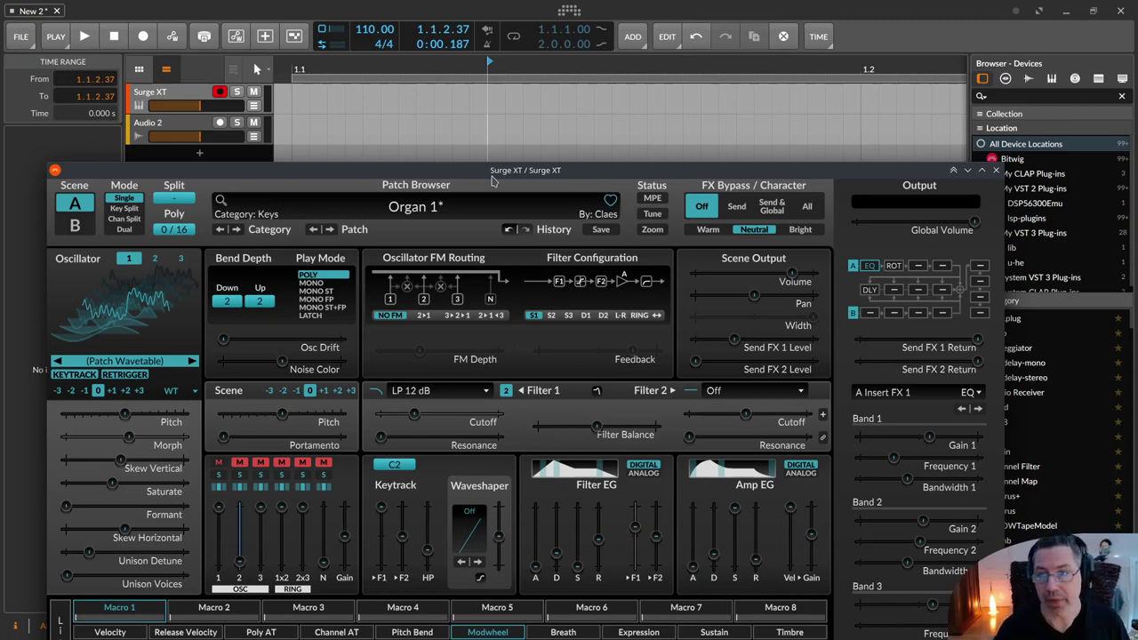
left_click_drag(493, 181, 449, 16)
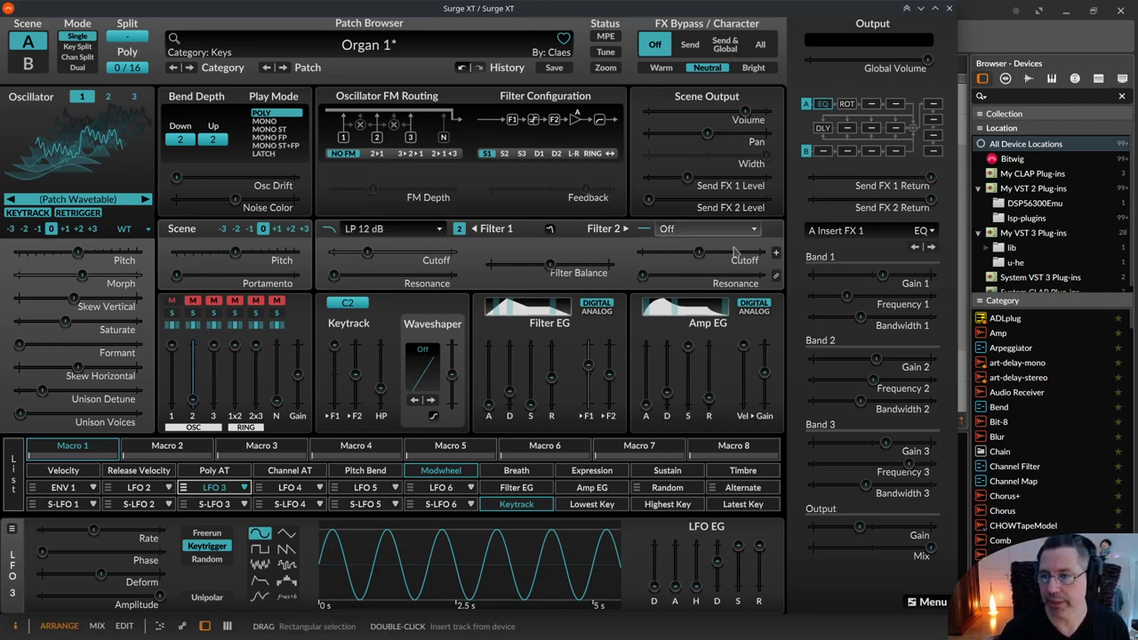
left_click(693, 235)
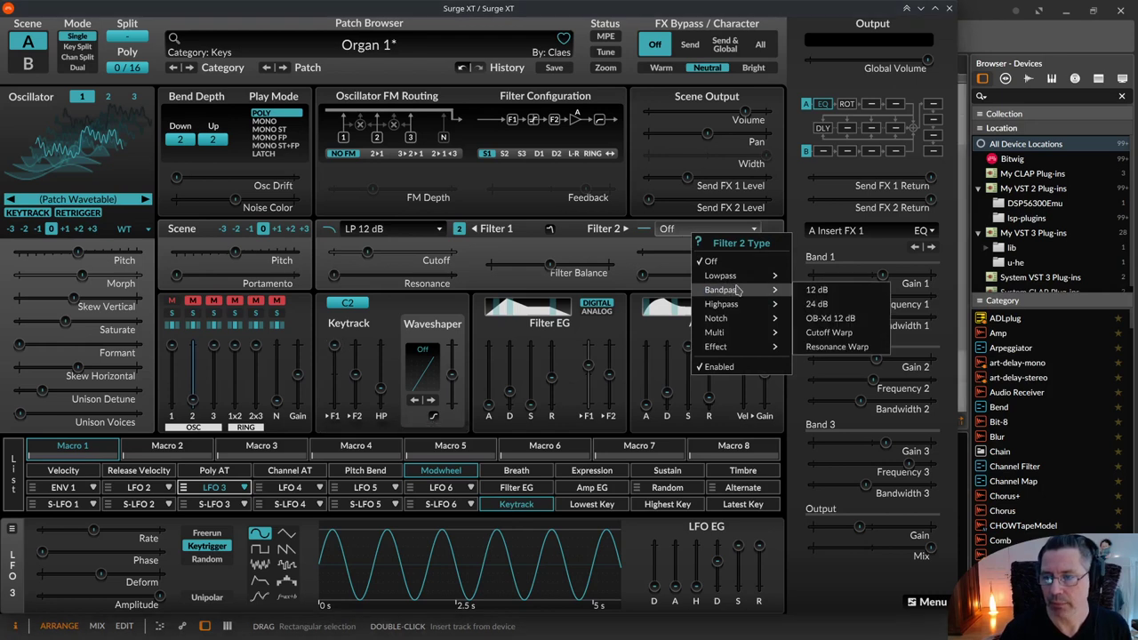
mouse_move(758, 305)
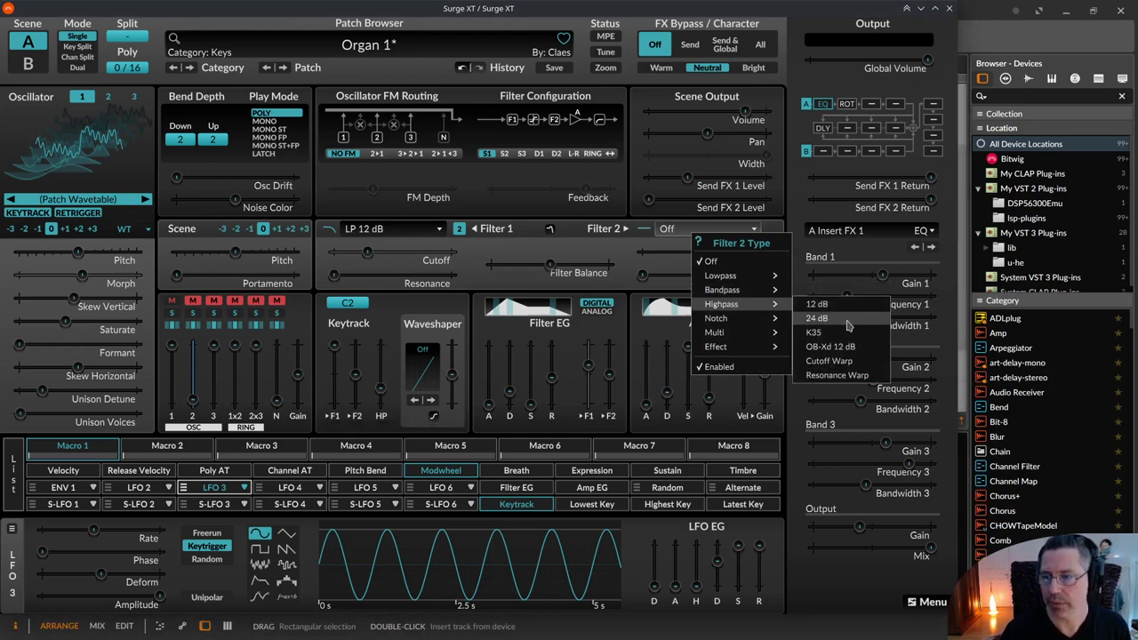
left_click(831, 304)
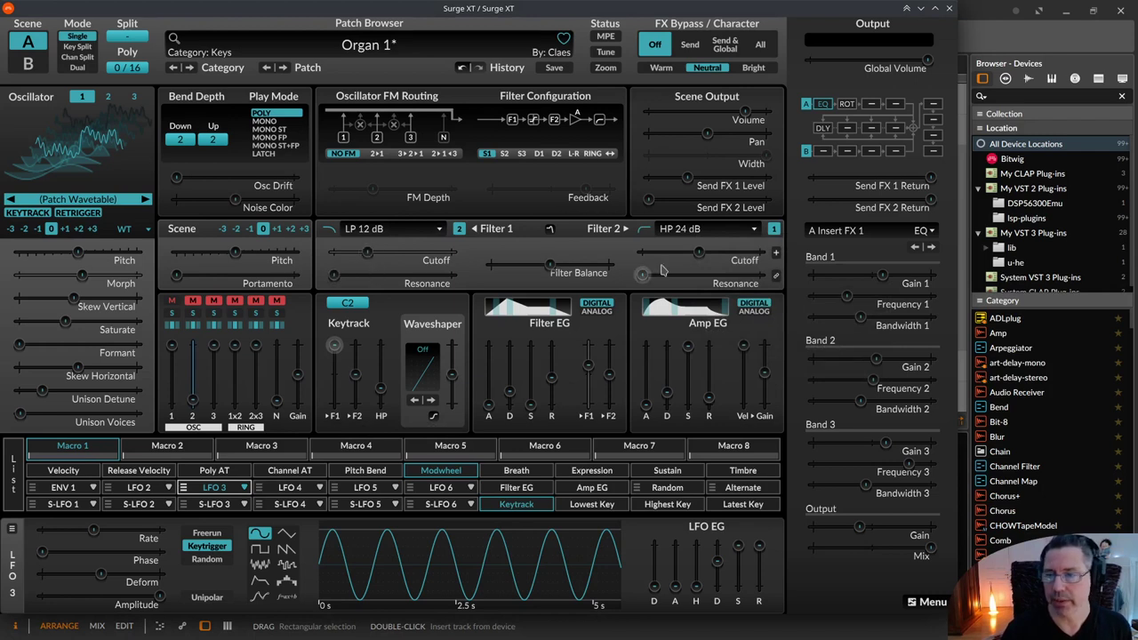
mouse_move(699, 253)
left_mouse_down()
mouse_move(720, 253)
mouse_move(702, 252)
left_mouse_up()
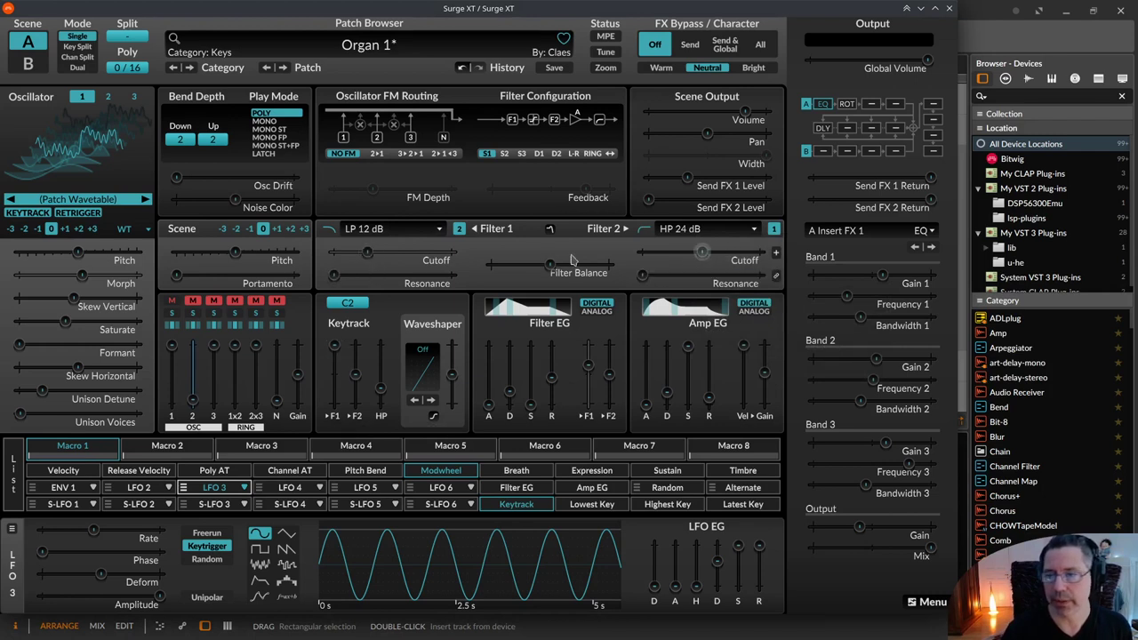
mouse_move(367, 252)
left_mouse_down()
mouse_move(357, 252)
mouse_move(386, 252)
left_mouse_up()
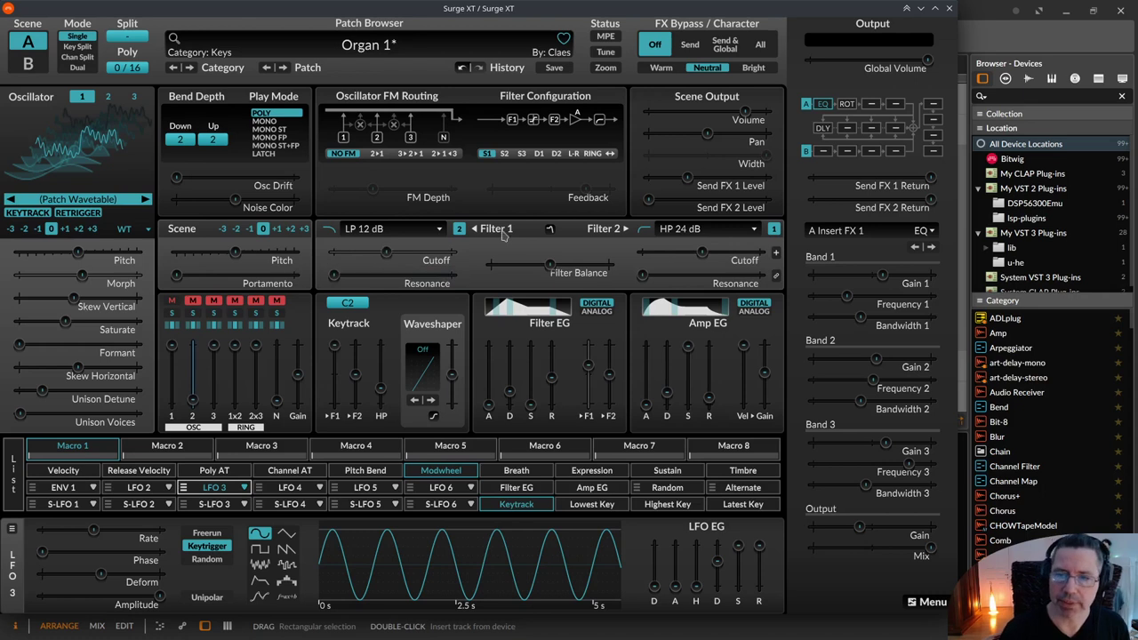
Step: Open the Filter Analysis window below the filter controls and raise Filter 1's cutoff and resonance
left_click(549, 230)
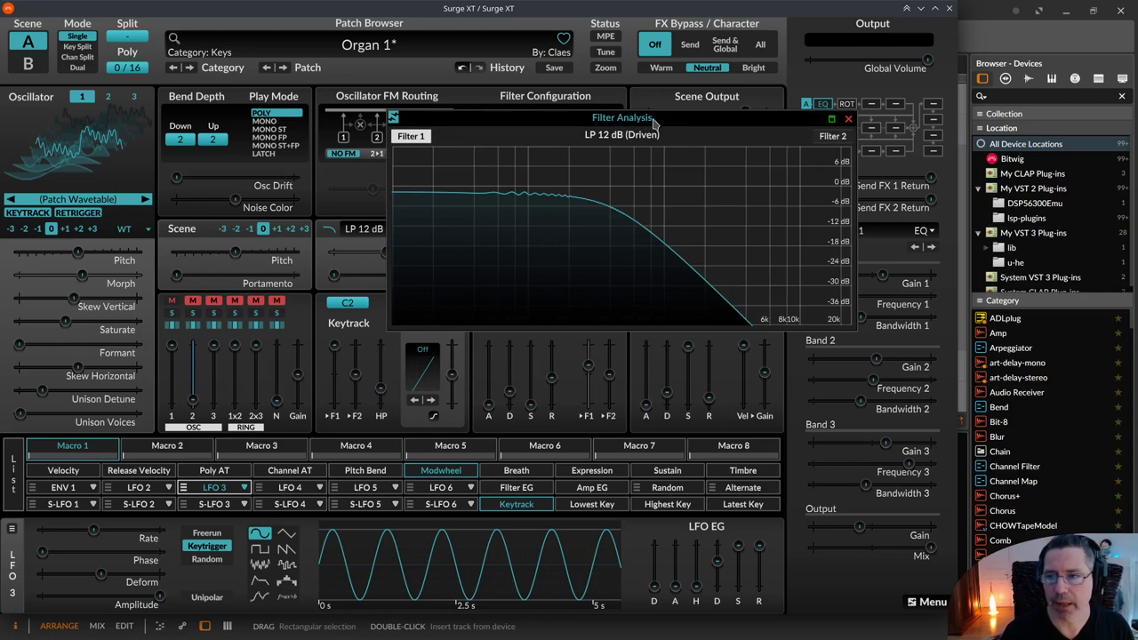
left_click_drag(659, 123, 621, 292)
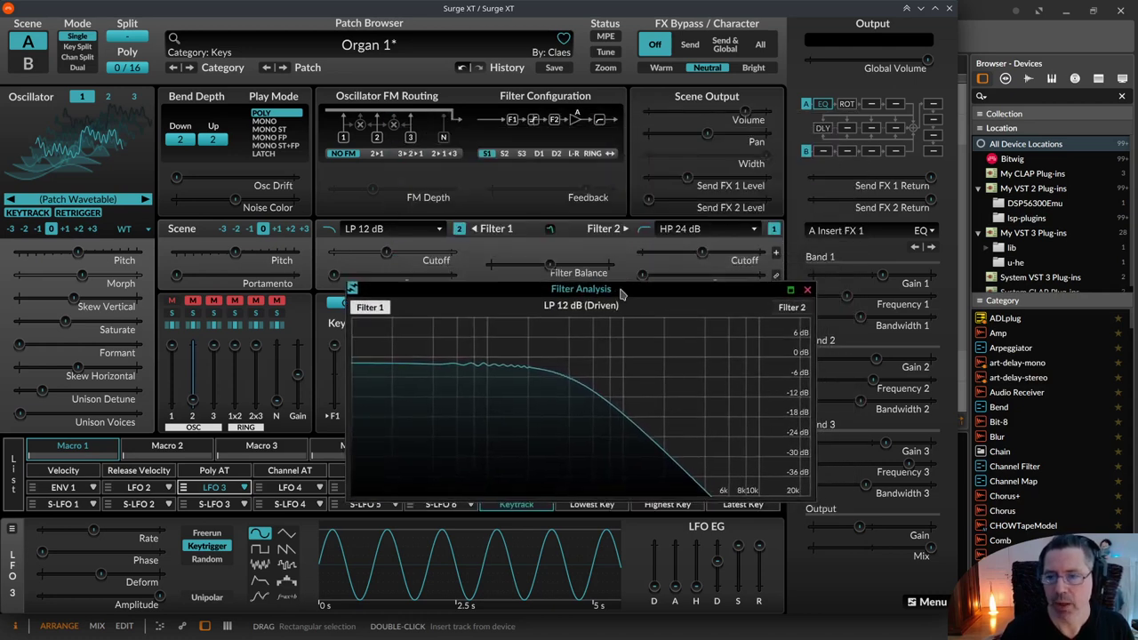
mouse_move(389, 257)
left_mouse_down()
mouse_move(423, 252)
mouse_move(397, 254)
left_mouse_up()
left_click_drag(425, 290, 427, 310)
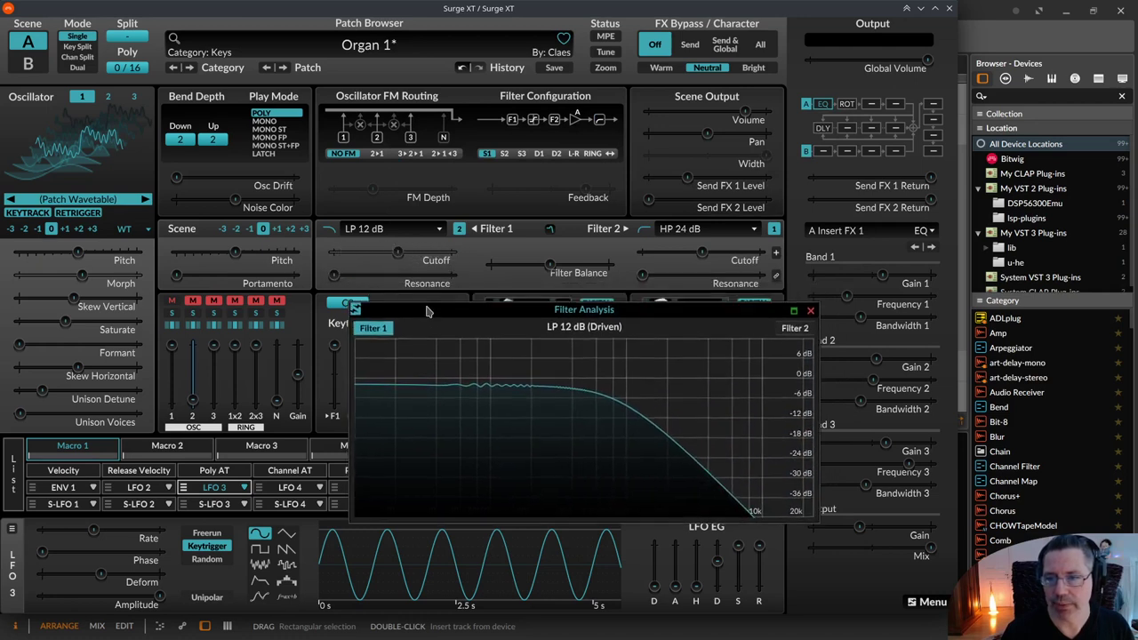
left_click_drag(333, 276, 366, 275)
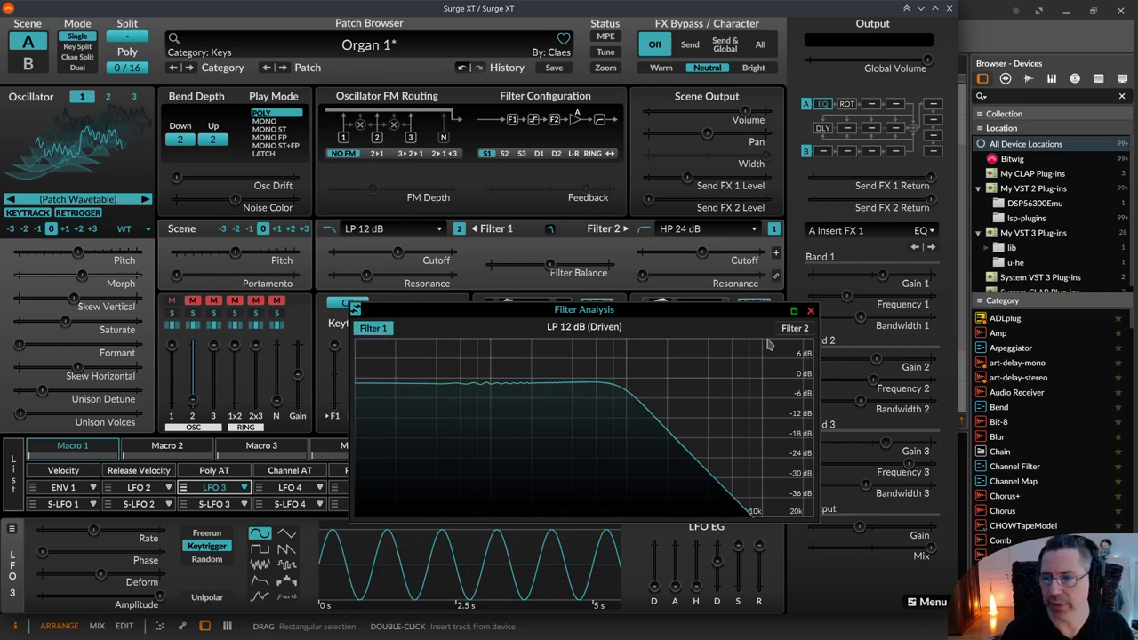
Step: Display Filter 2 in the analysis, lower its cutoff slightly, and close the analysis window
left_click(793, 329)
left_click_drag(703, 254, 703, 278)
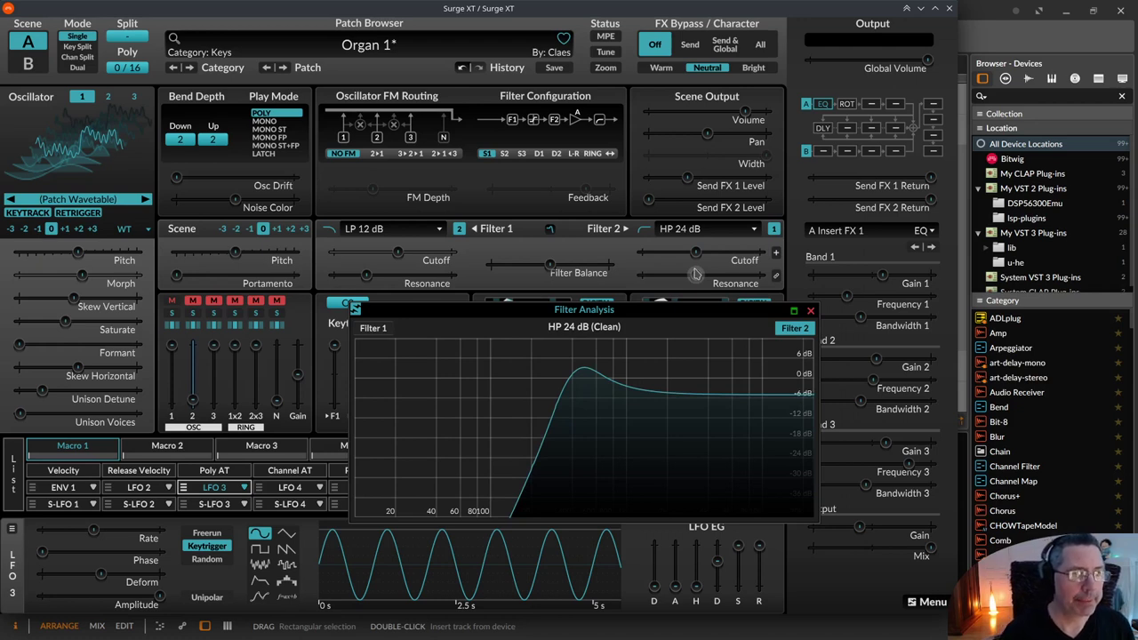
left_click(810, 310)
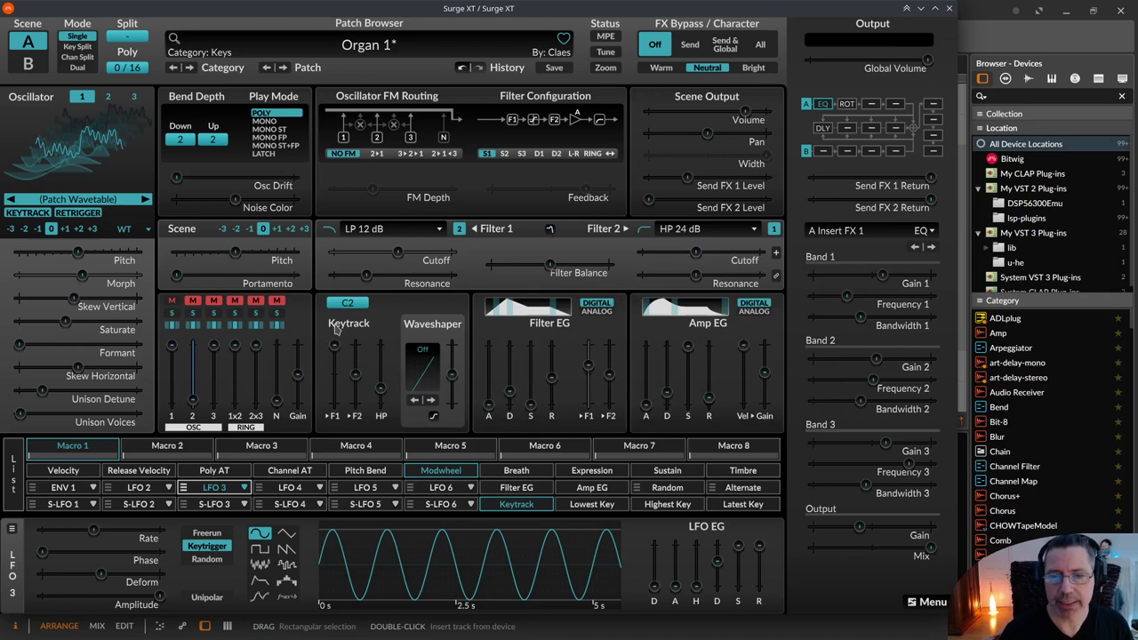
Step: Raise the scene's highpass frequency to about 62.54 Hz and view its slope options
mouse_move(381, 394)
left_mouse_down()
mouse_move(380, 361)
mouse_move(381, 395)
mouse_move(380, 378)
left_mouse_up()
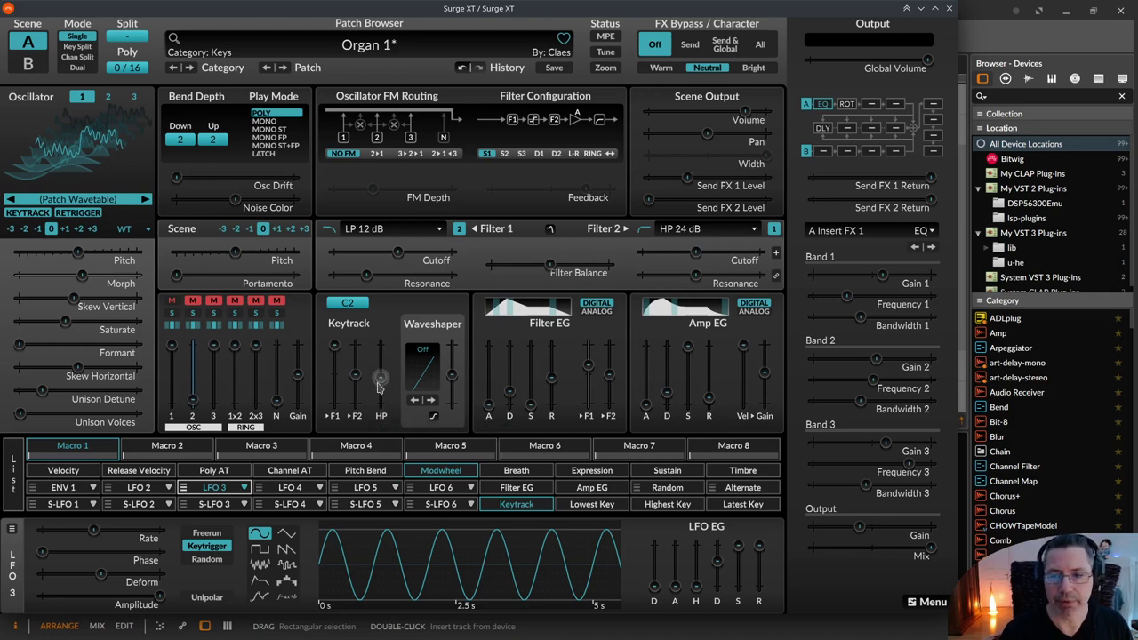
right_click(382, 384)
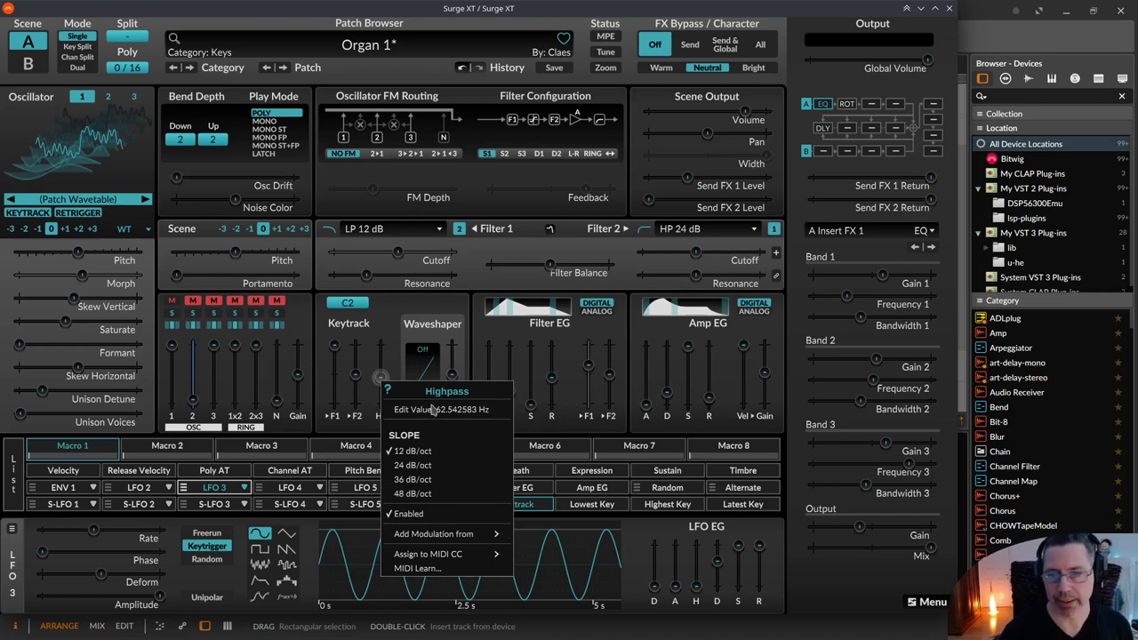
left_click(388, 315)
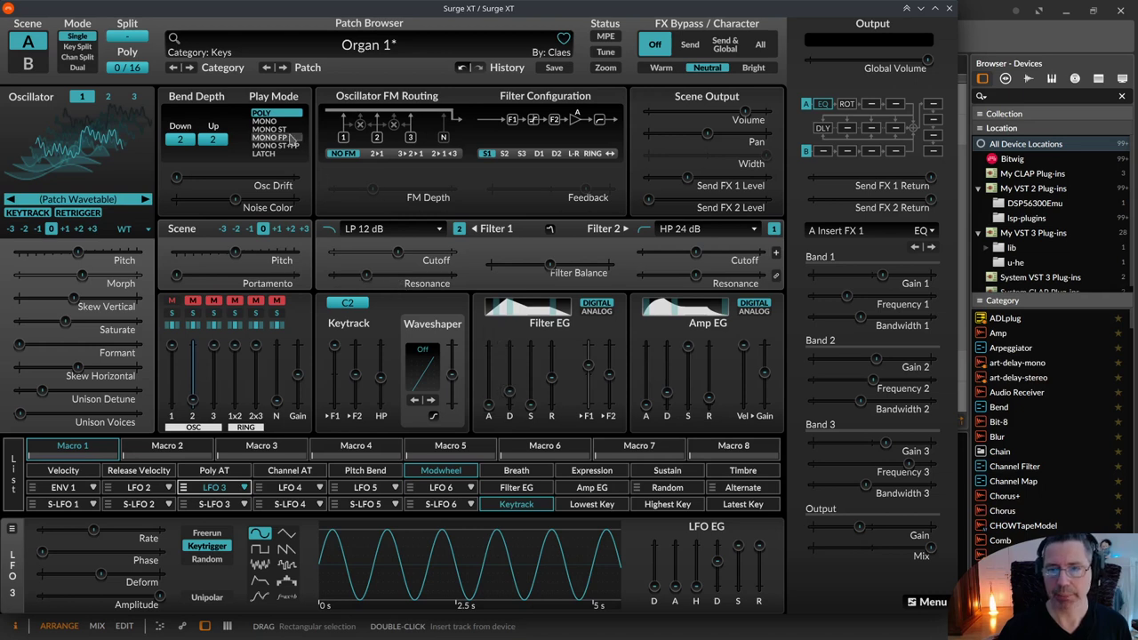
Step: Set the play mode to Mono with envelope retrigger behavior Continue from Current Level
left_click(265, 121)
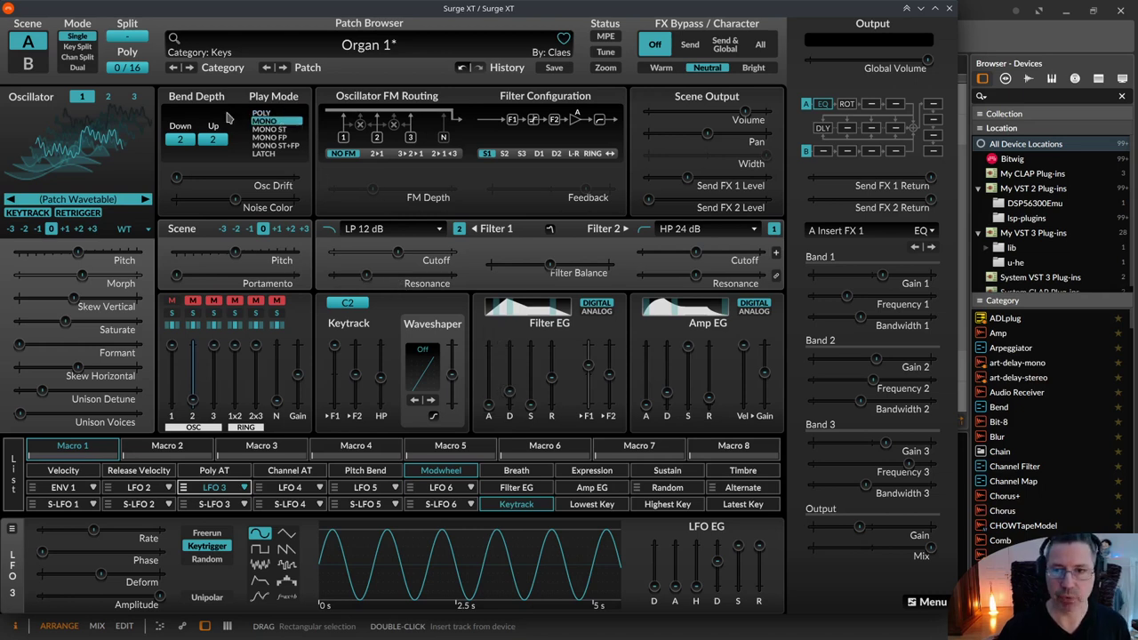
right_click(274, 127)
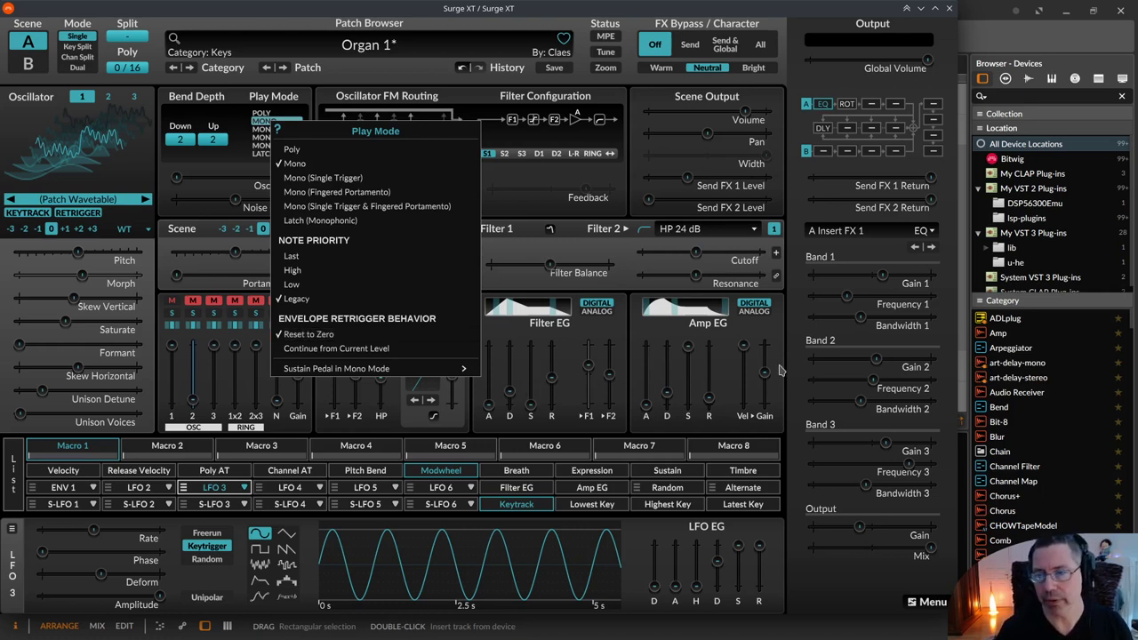
left_click(444, 352)
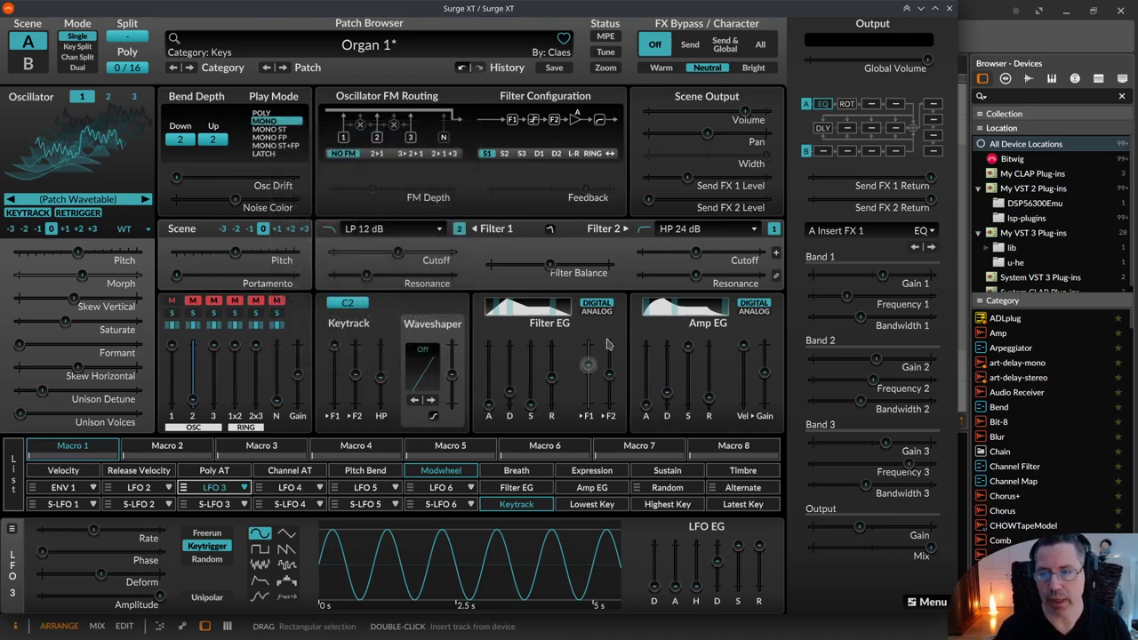
Step: Lengthen the attack of both the Filter EG and the Amp EG considerably
mouse_move(687, 371)
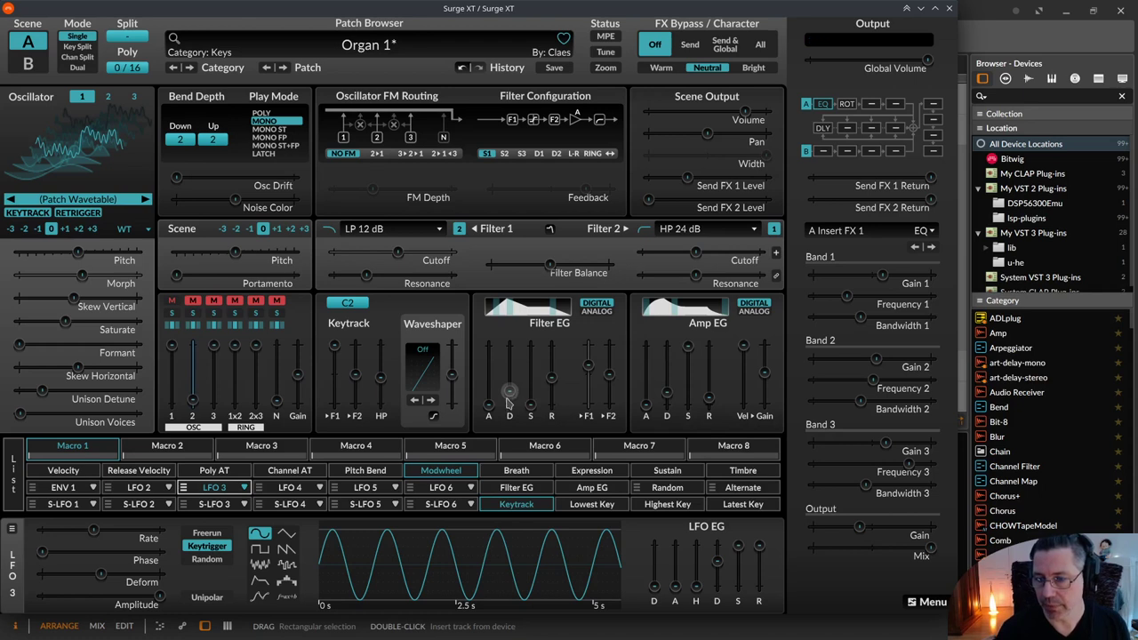
left_click_drag(488, 404, 488, 360)
left_click_drag(646, 405, 645, 352)
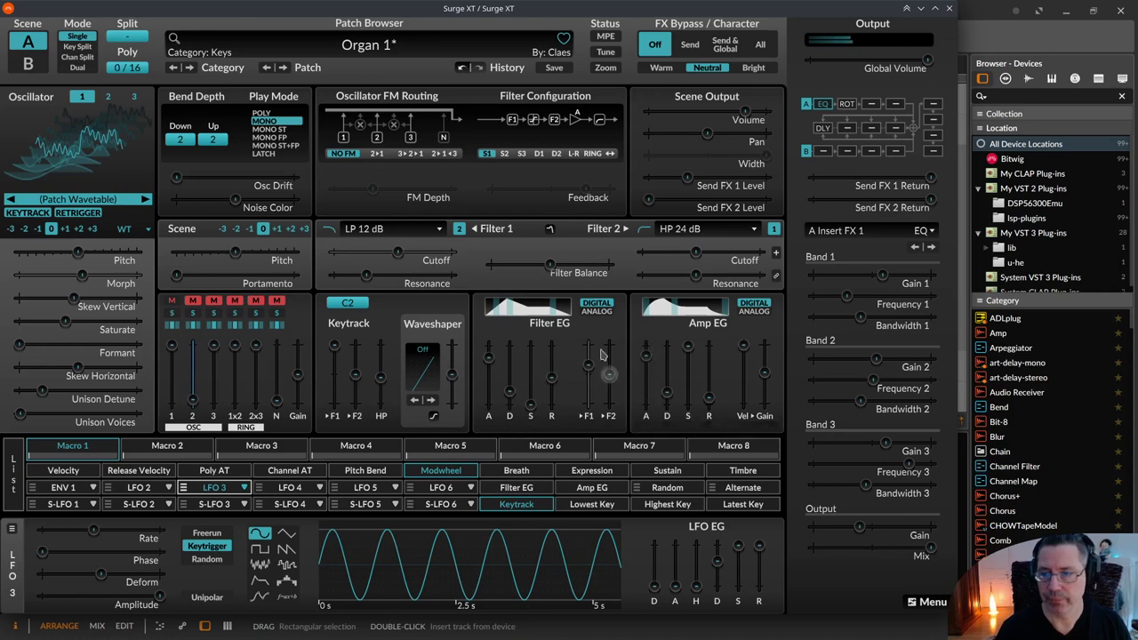
left_click_drag(488, 365, 487, 357)
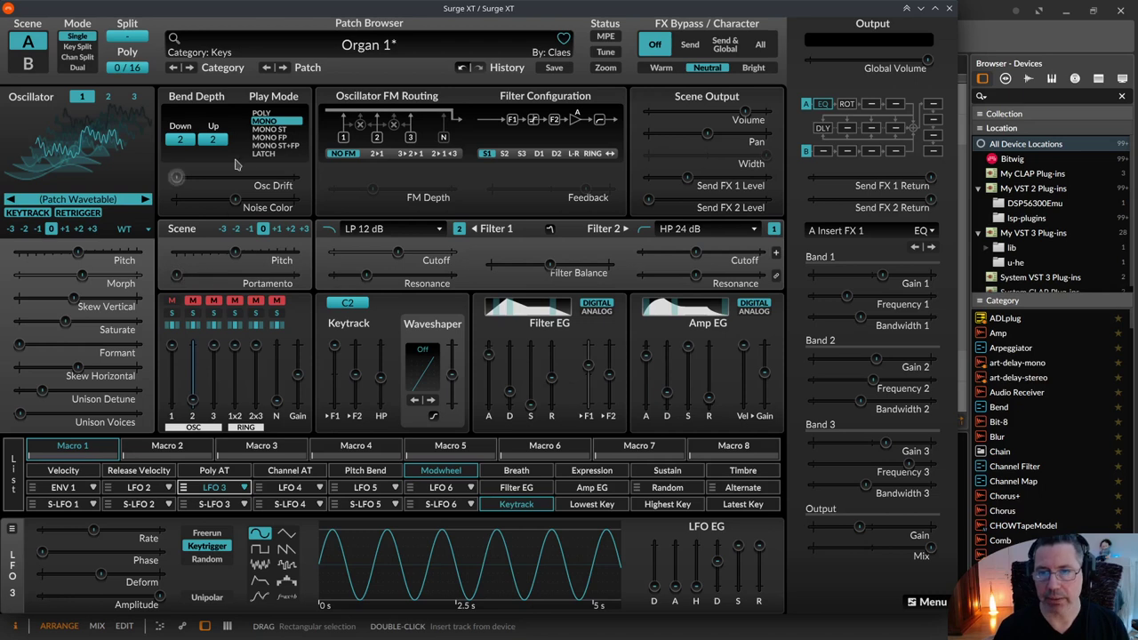
Step: Review the Mono play mode options and set the envelope retrigger behavior to Reset to Zero
right_click(263, 122)
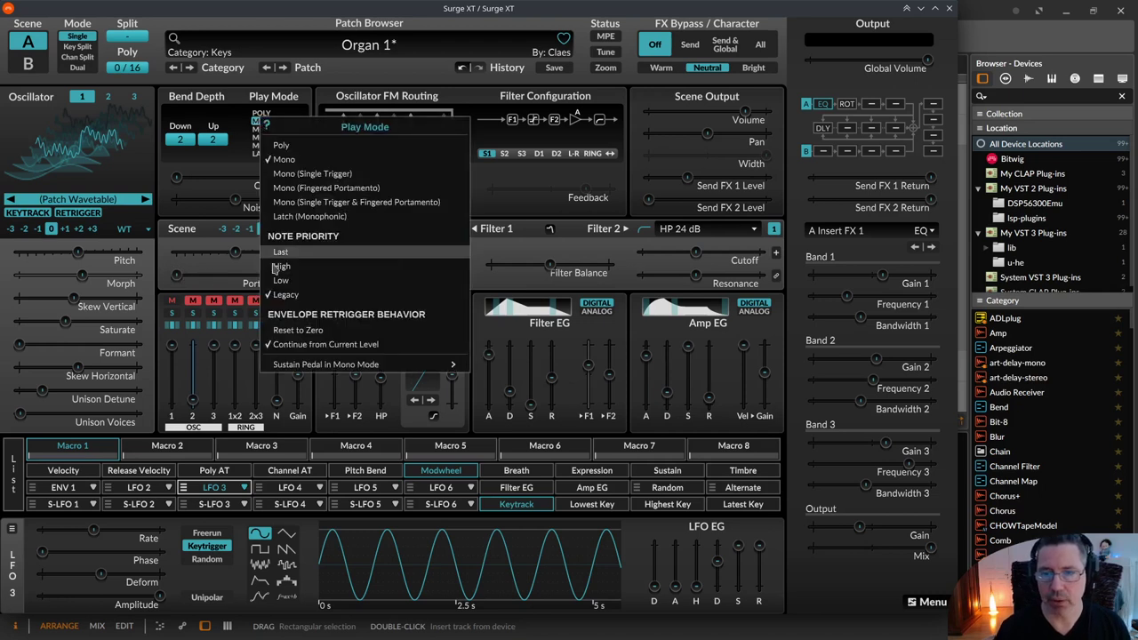
left_click(514, 249)
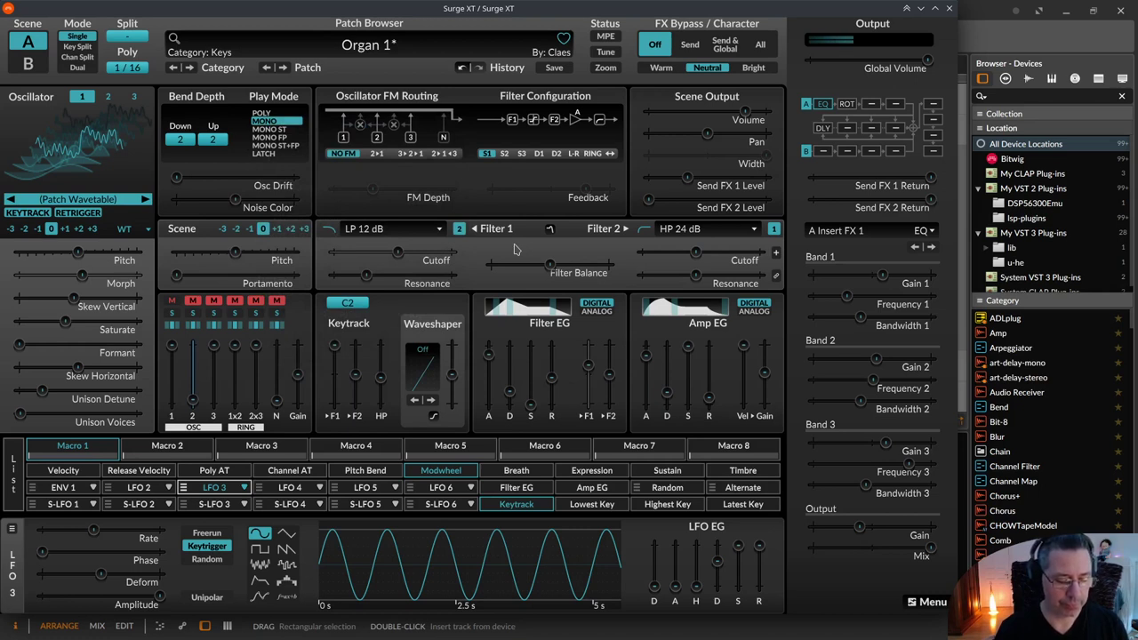
mouse_move(655, 375)
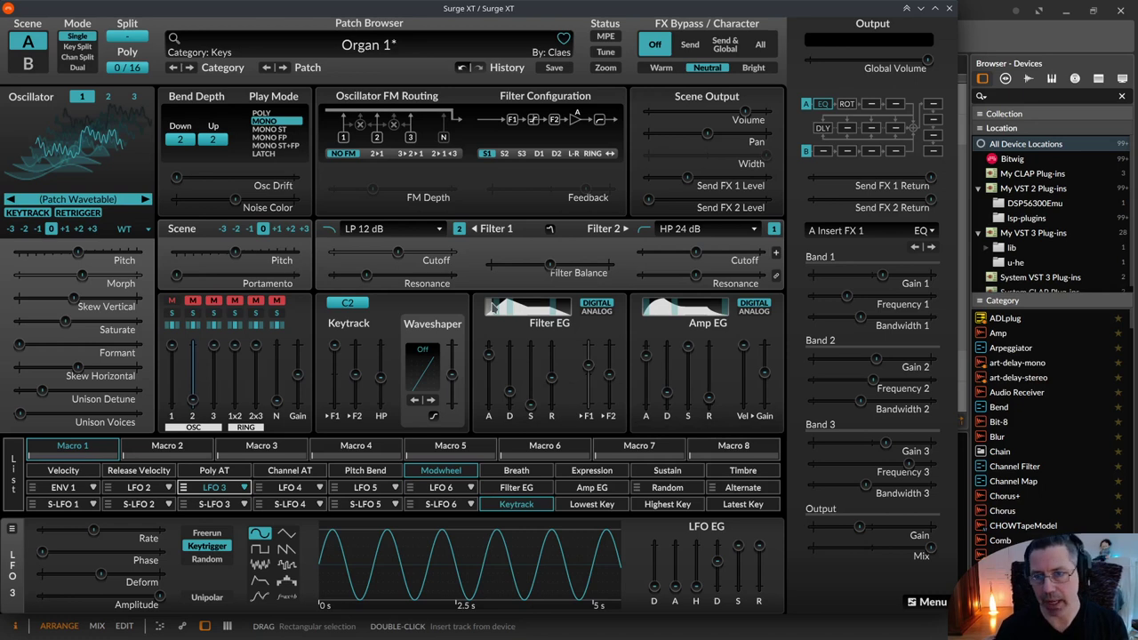
right_click(269, 129)
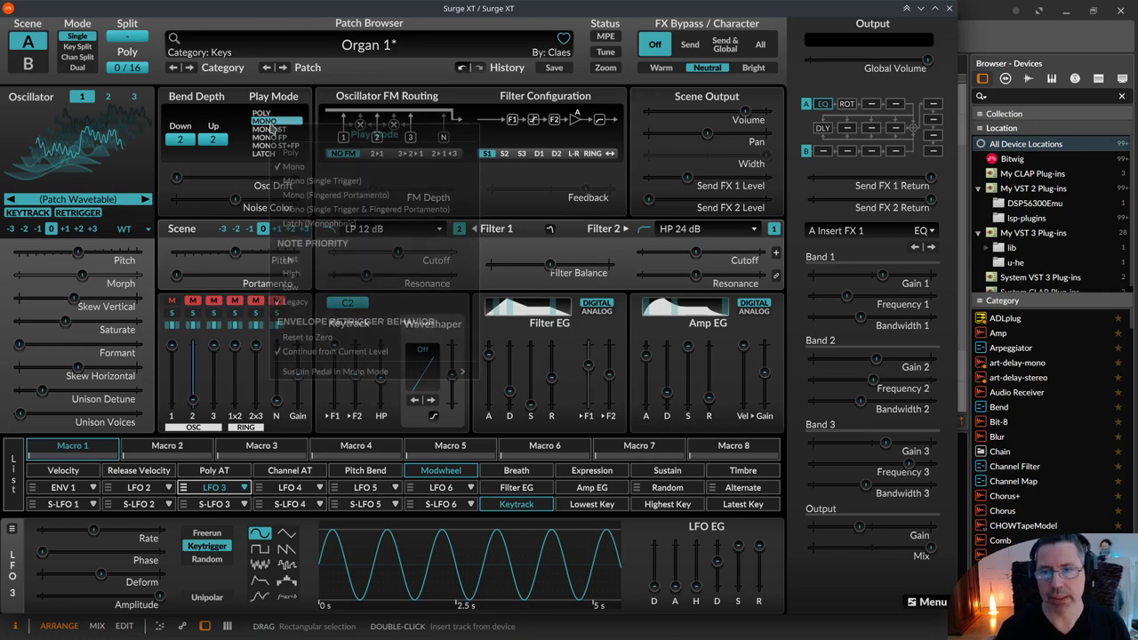
left_click(309, 339)
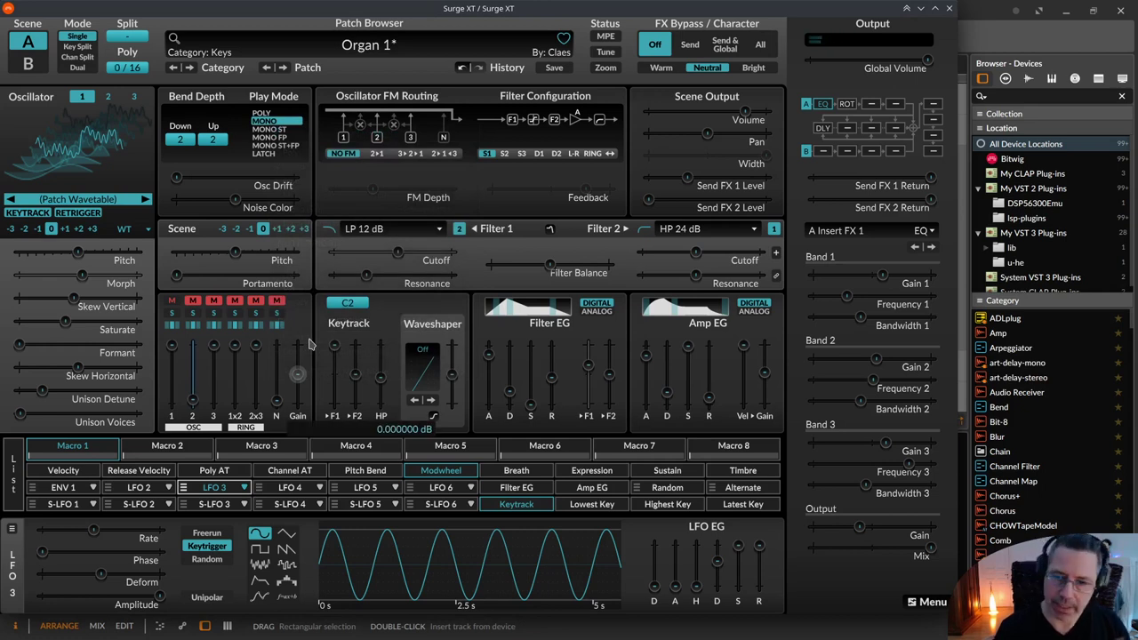
Step: Examine the note priority and envelope retrigger options of the Mono play mode
right_click(265, 129)
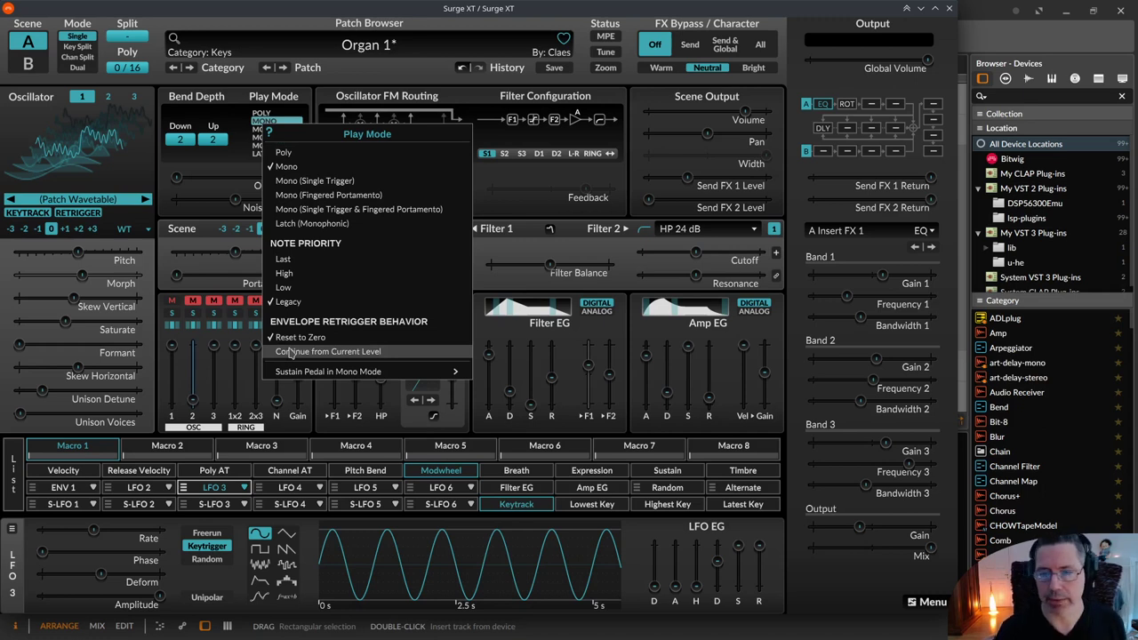
key("Escape")
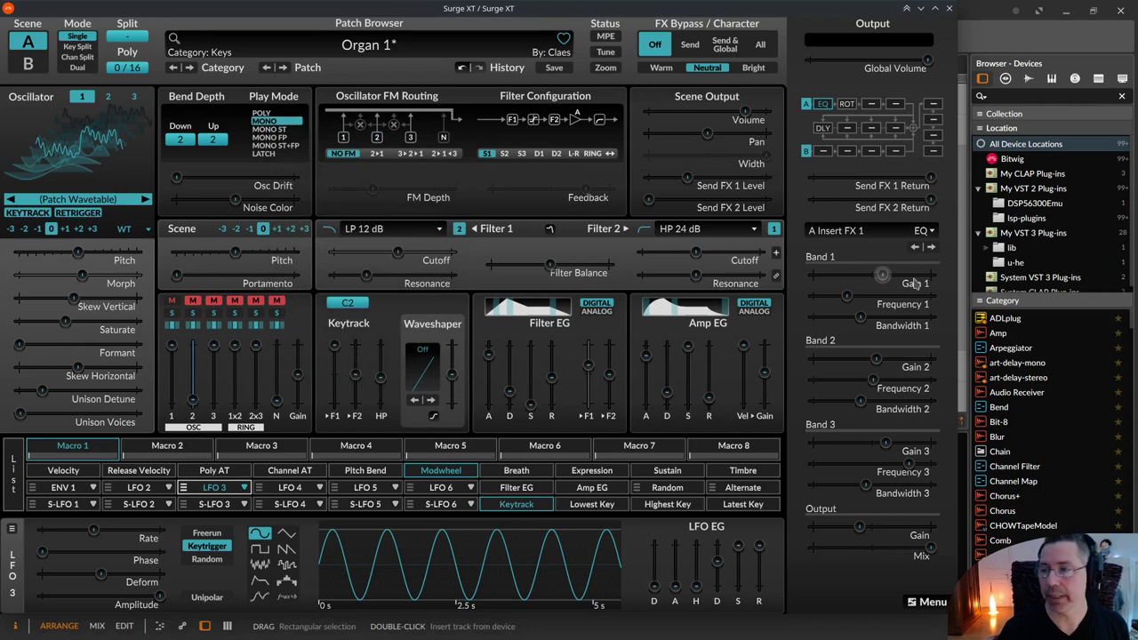
Step: Load the Basic 1/1 Delay preset into the third insert effect slot of scene A
right_click(824, 130)
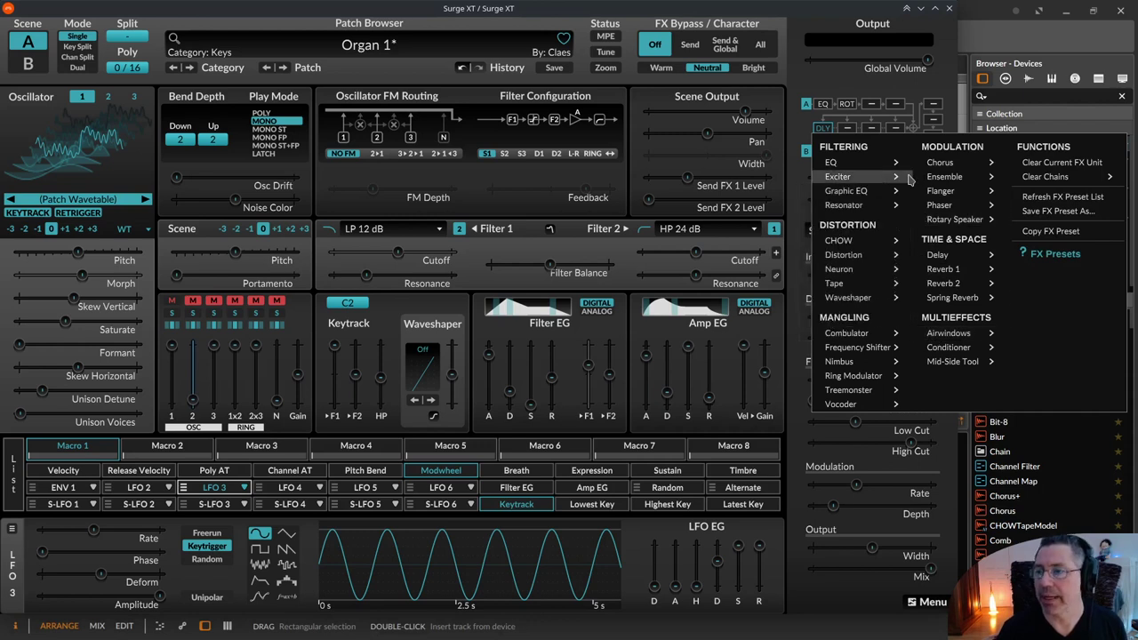
left_click(849, 133)
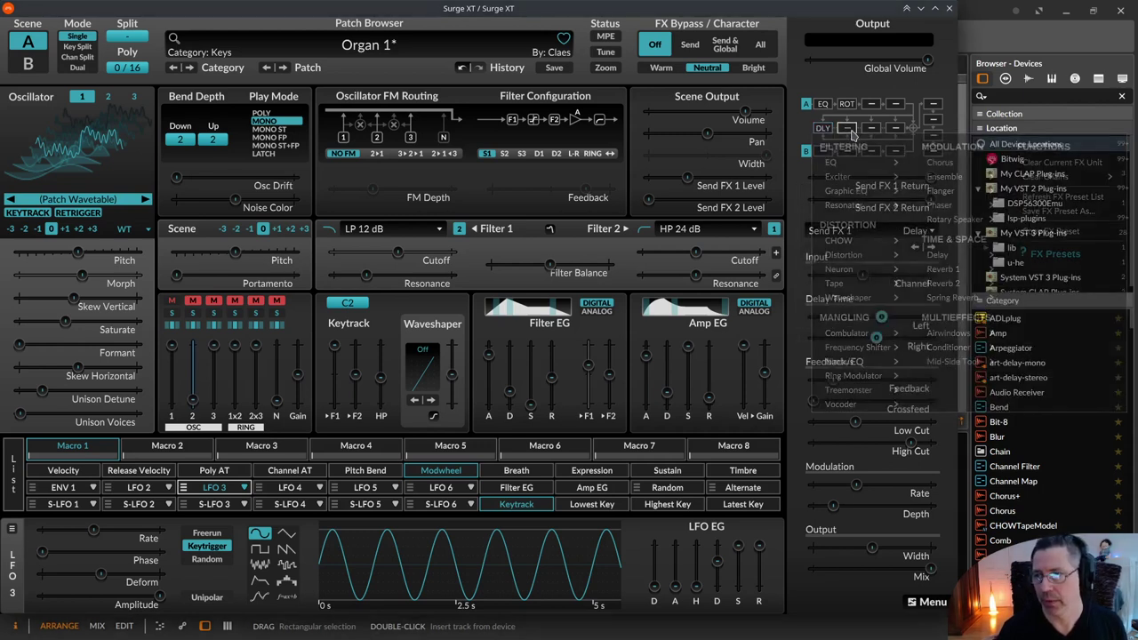
left_click(871, 104)
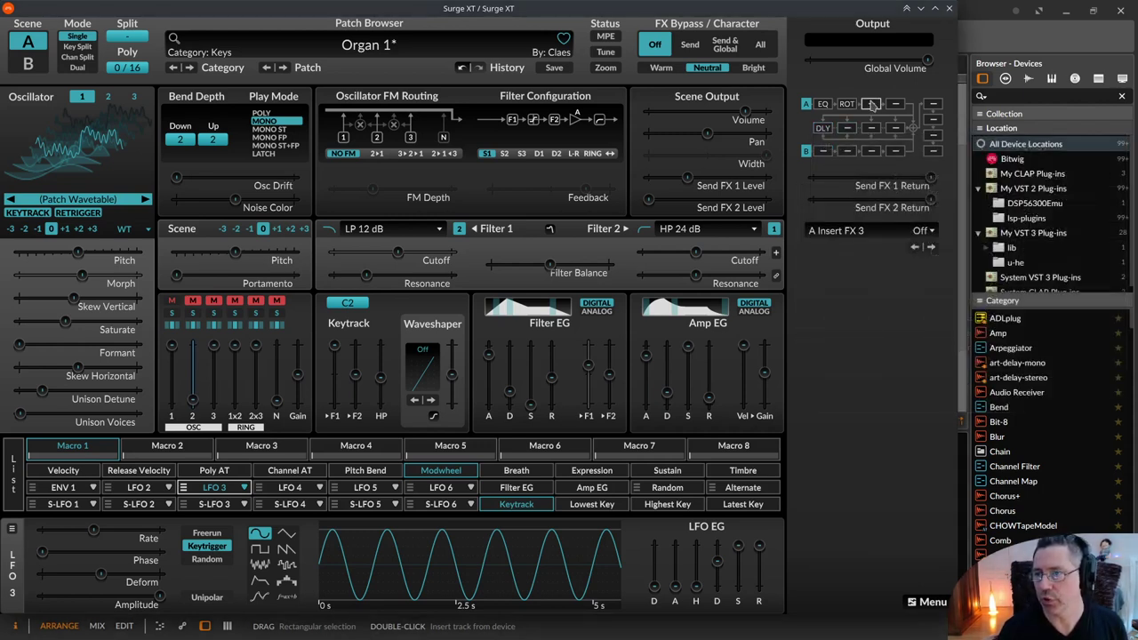
left_click(871, 105)
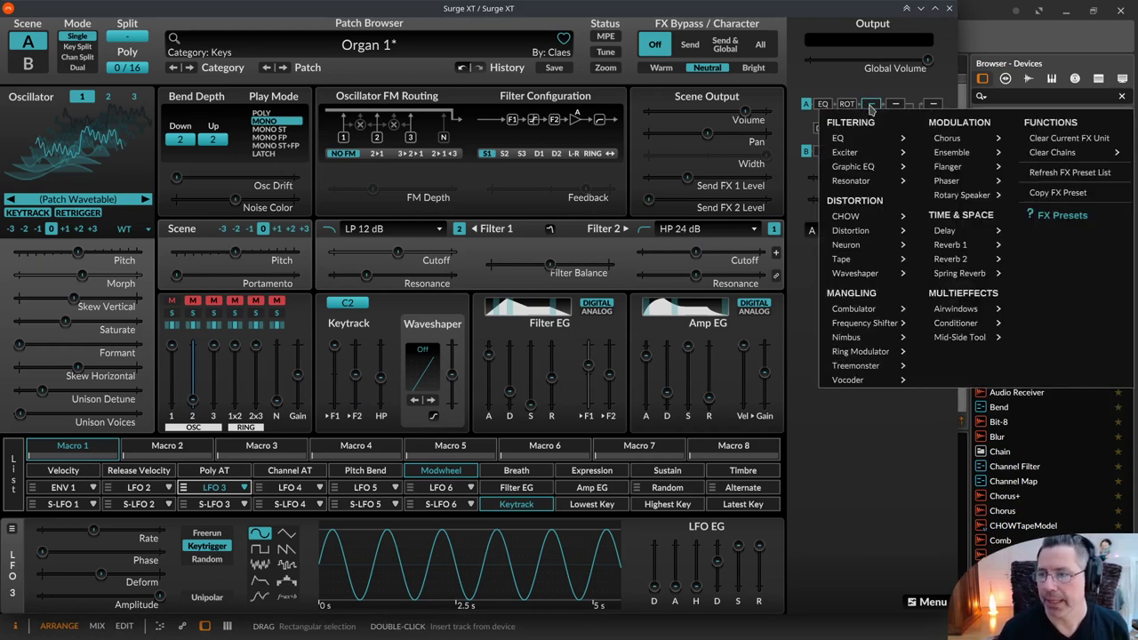
mouse_move(946, 230)
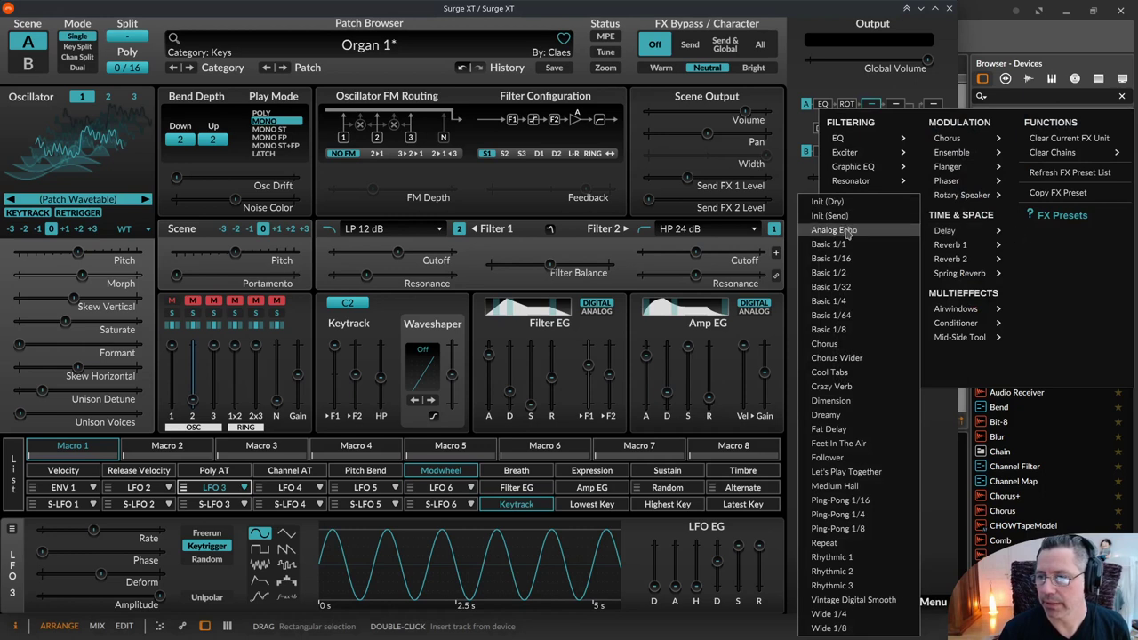
left_click(855, 244)
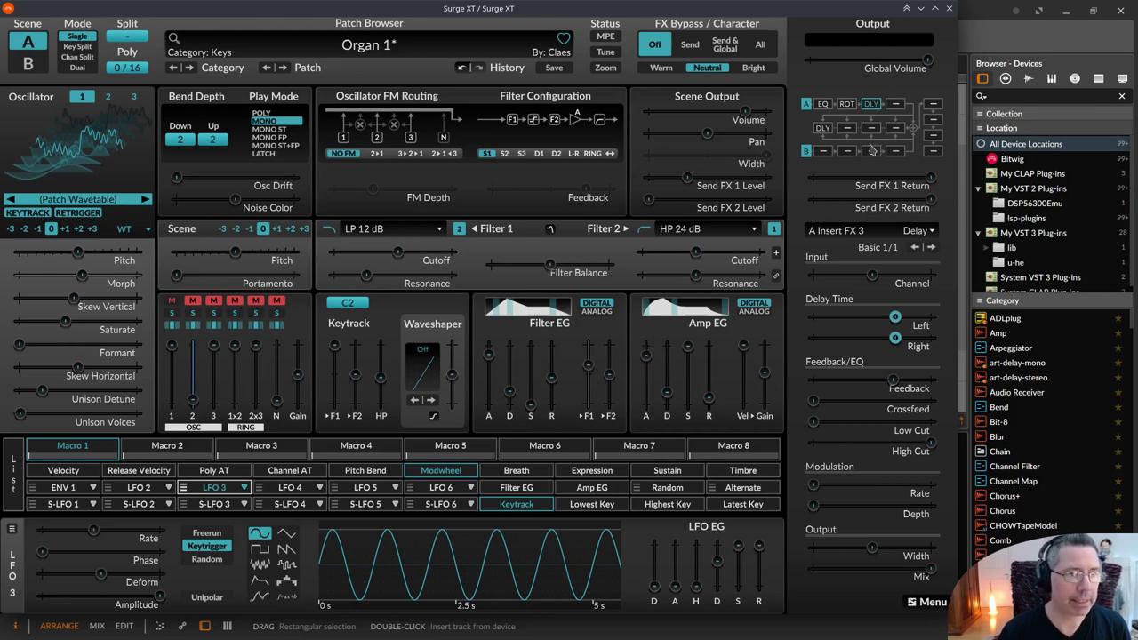
Step: Initialize the patch and load the Basic 1/1 Delay preset into the first insert effect slot of scene A
left_click(420, 55)
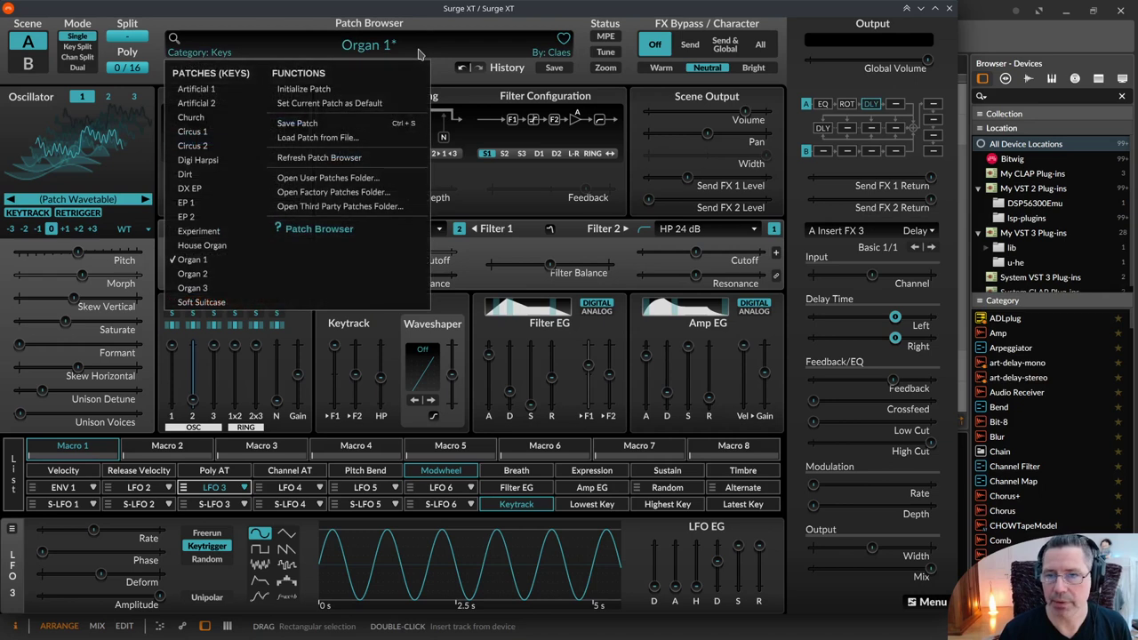
left_click(303, 93)
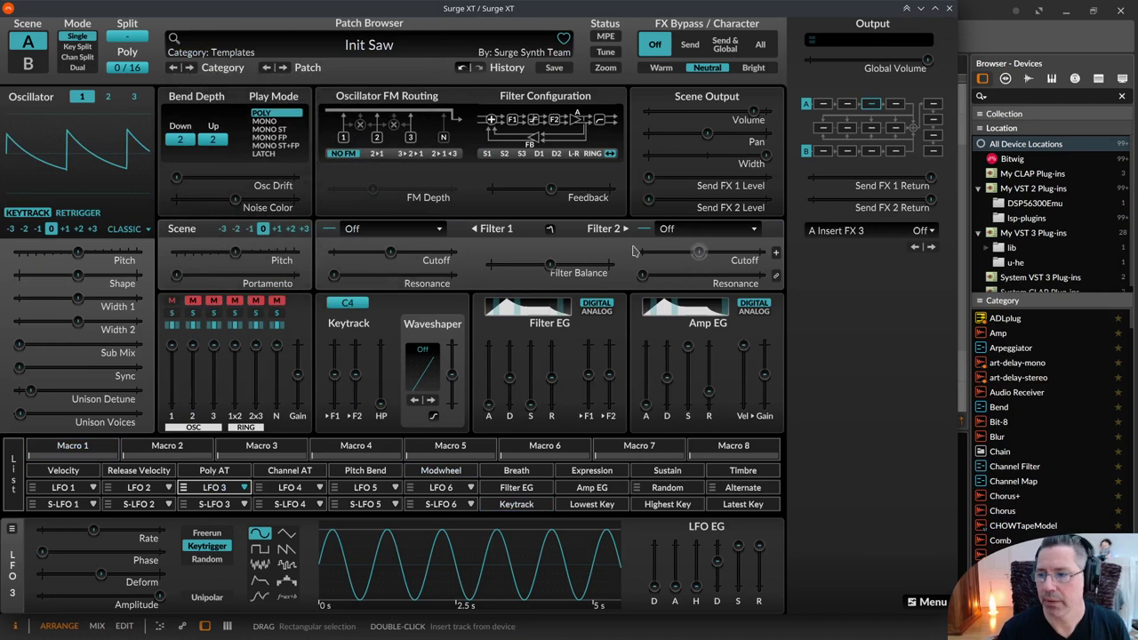
left_click(823, 105)
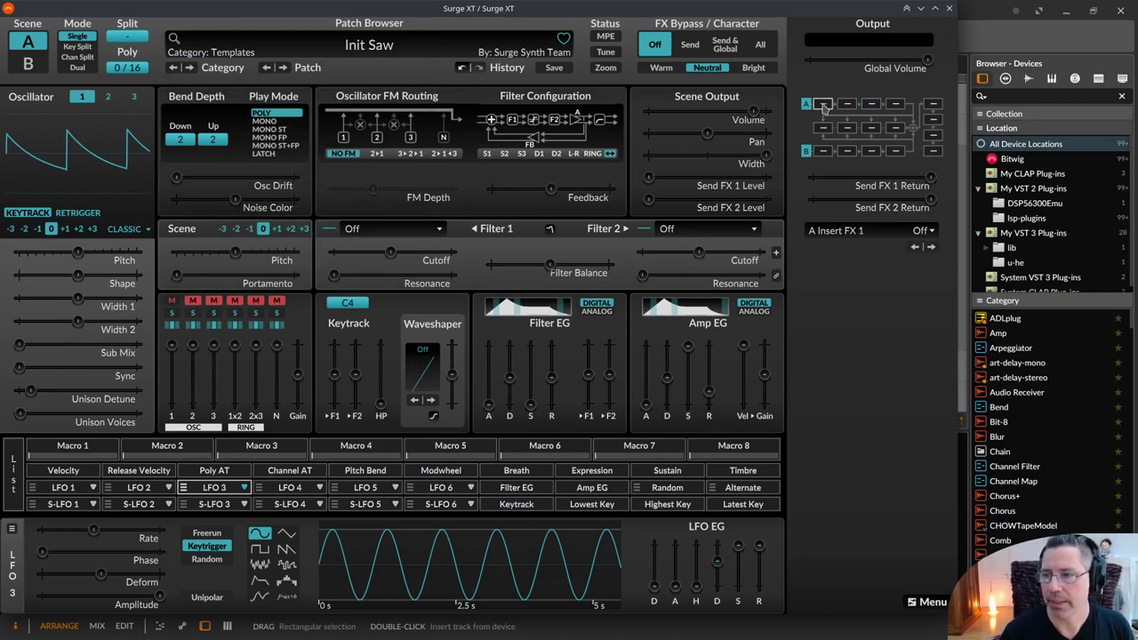
right_click(823, 106)
mouse_move(902, 138)
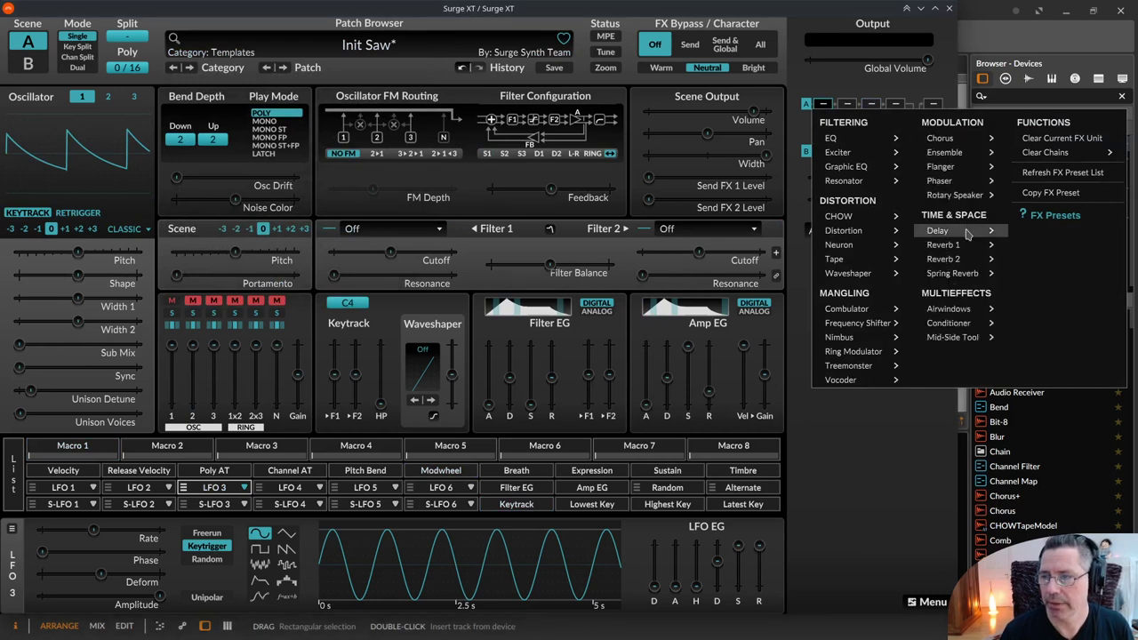
mouse_move(969, 230)
left_click(871, 245)
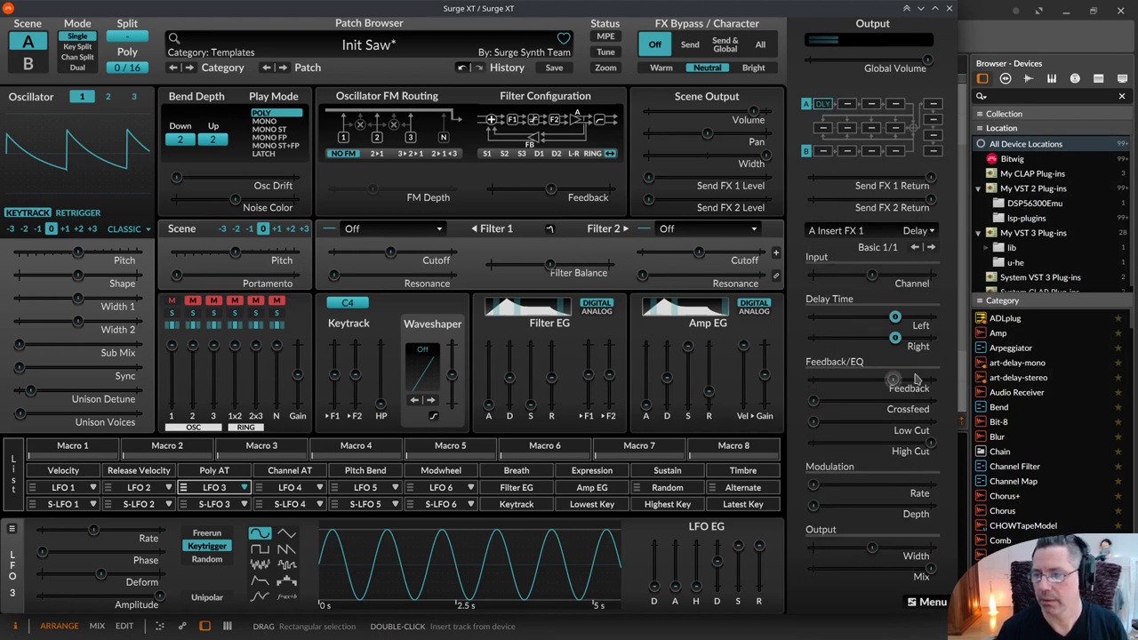
Step: Set the delay's feedback to about 49.91 % and lower its mix and both the left and right delay times
left_click_drag(892, 380, 871, 379)
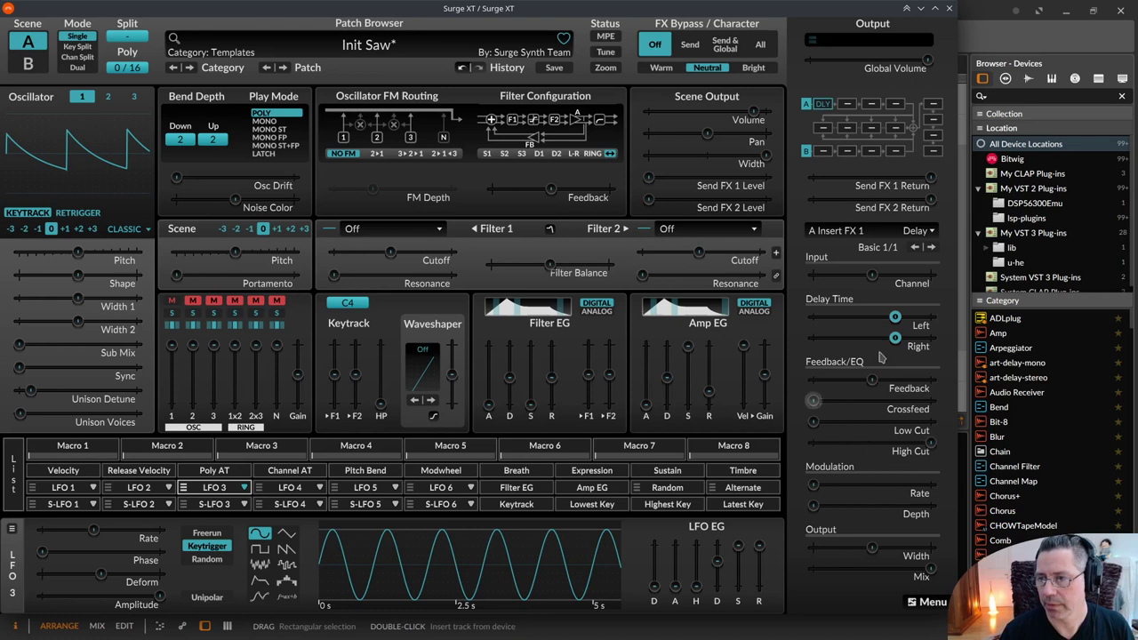
left_click_drag(930, 568, 868, 566)
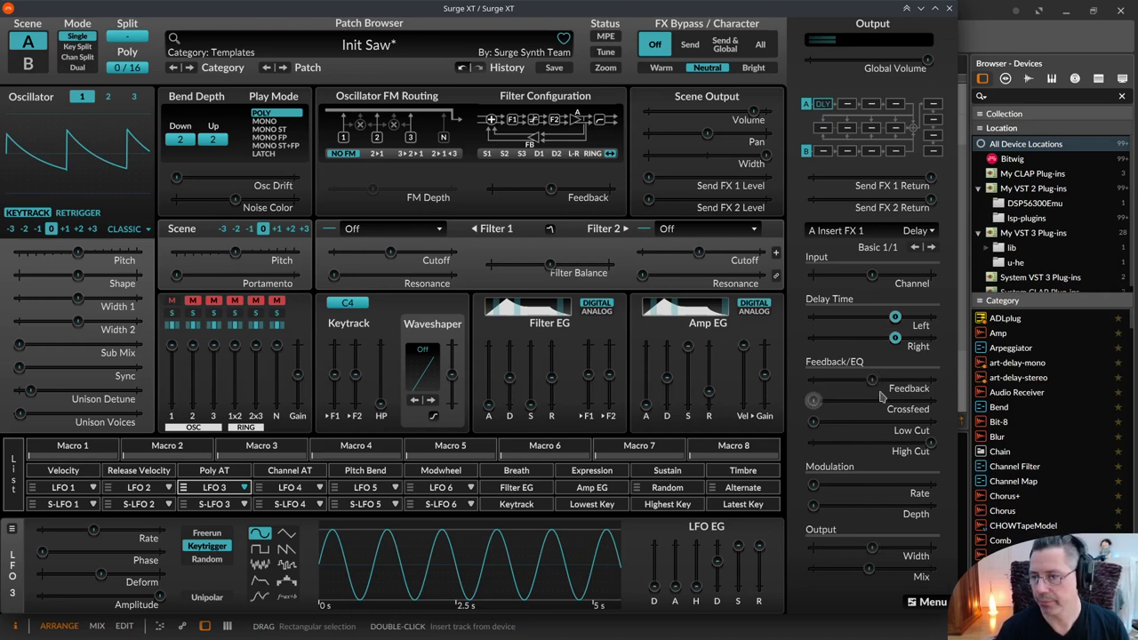
mouse_move(877, 386)
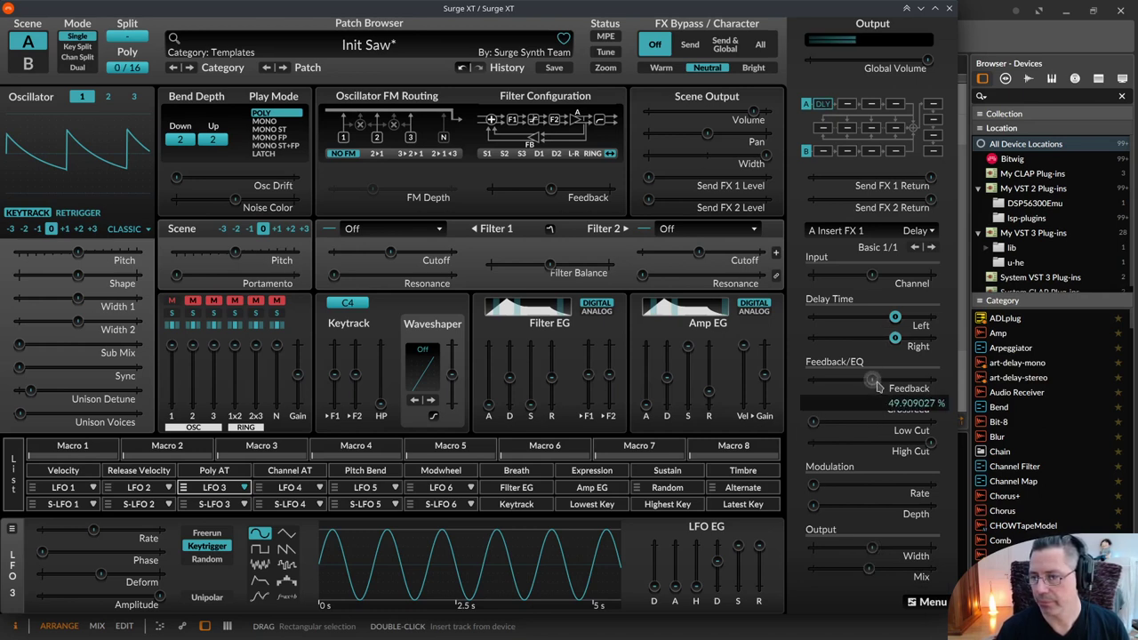
left_click_drag(871, 568, 859, 568)
left_click_drag(895, 339, 863, 317)
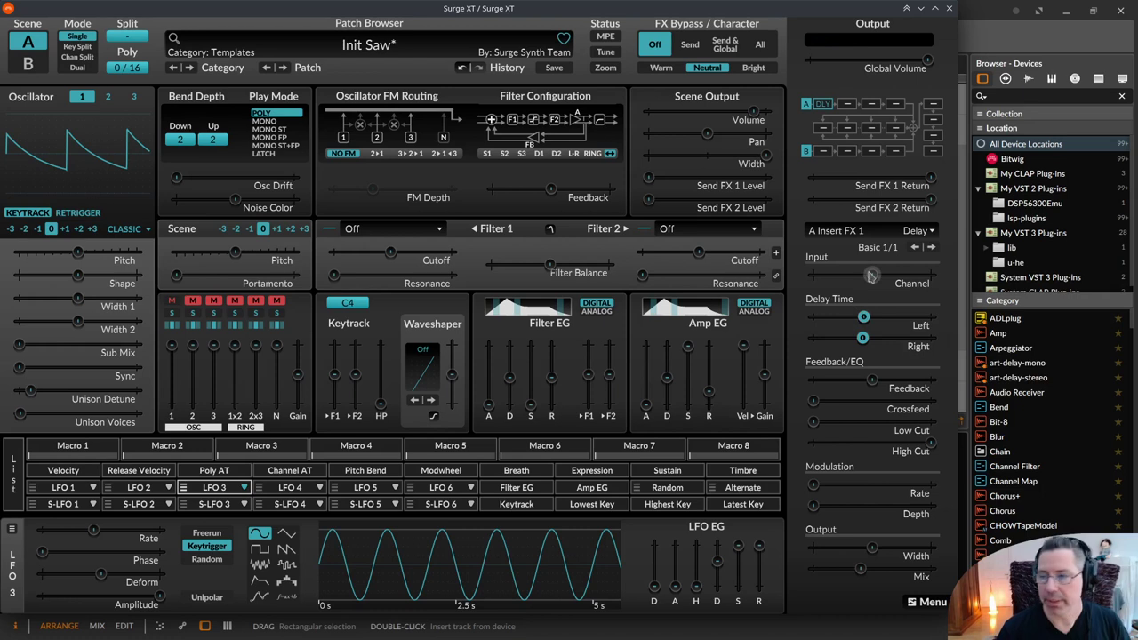
Step: Enable Extend Range for the delay's feedback, set the feedback to 0 %, and view its limiting options
right_click(871, 382)
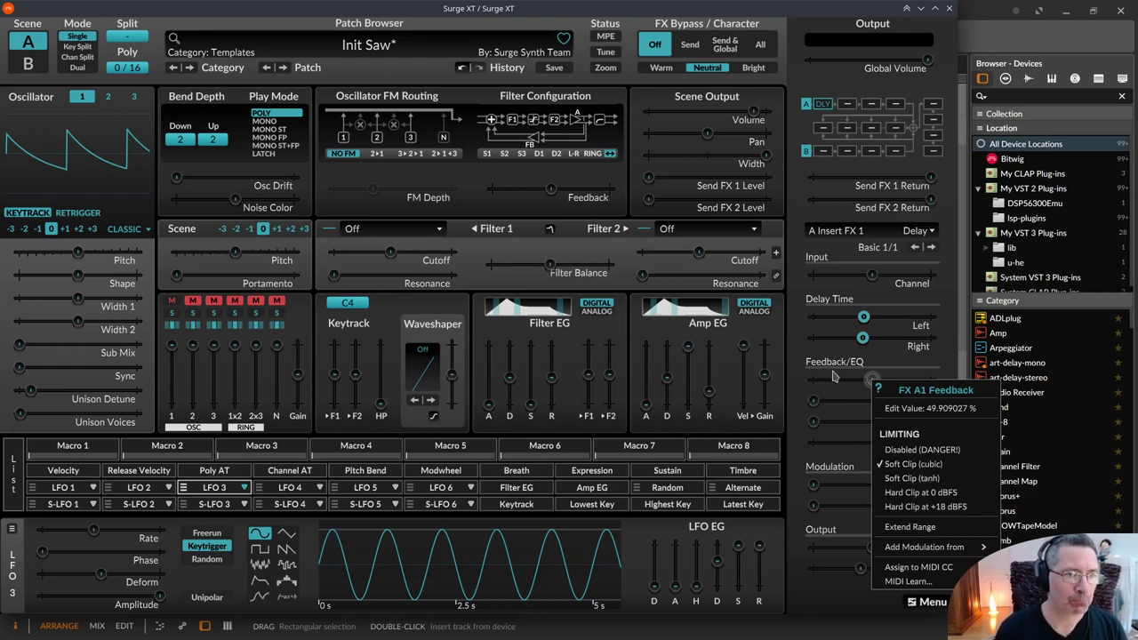
left_click(805, 354)
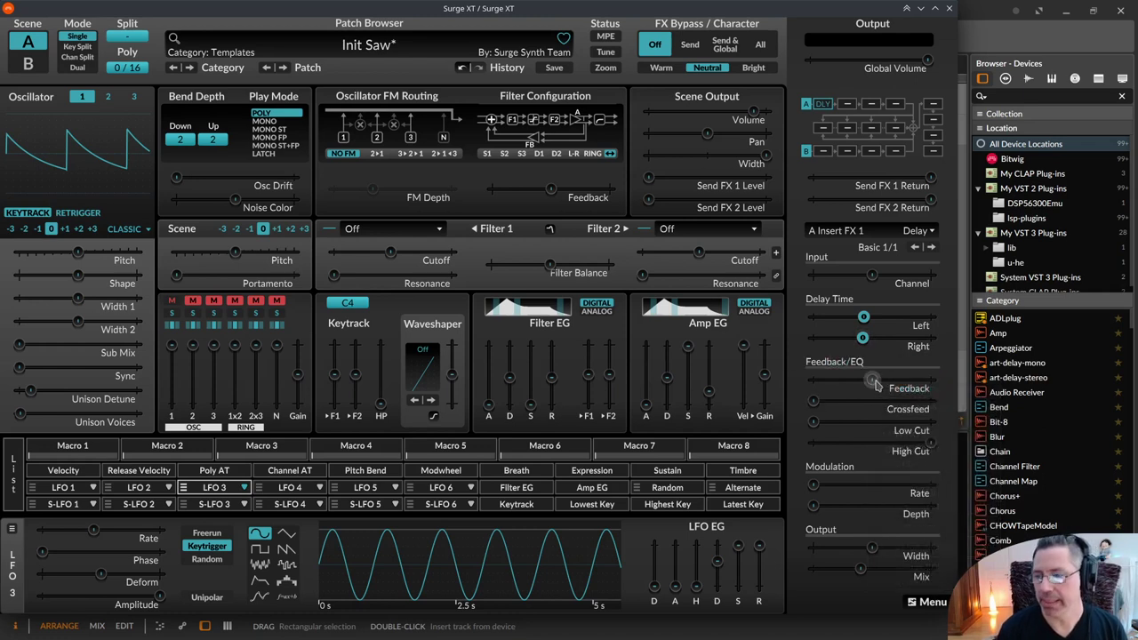
mouse_move(874, 381)
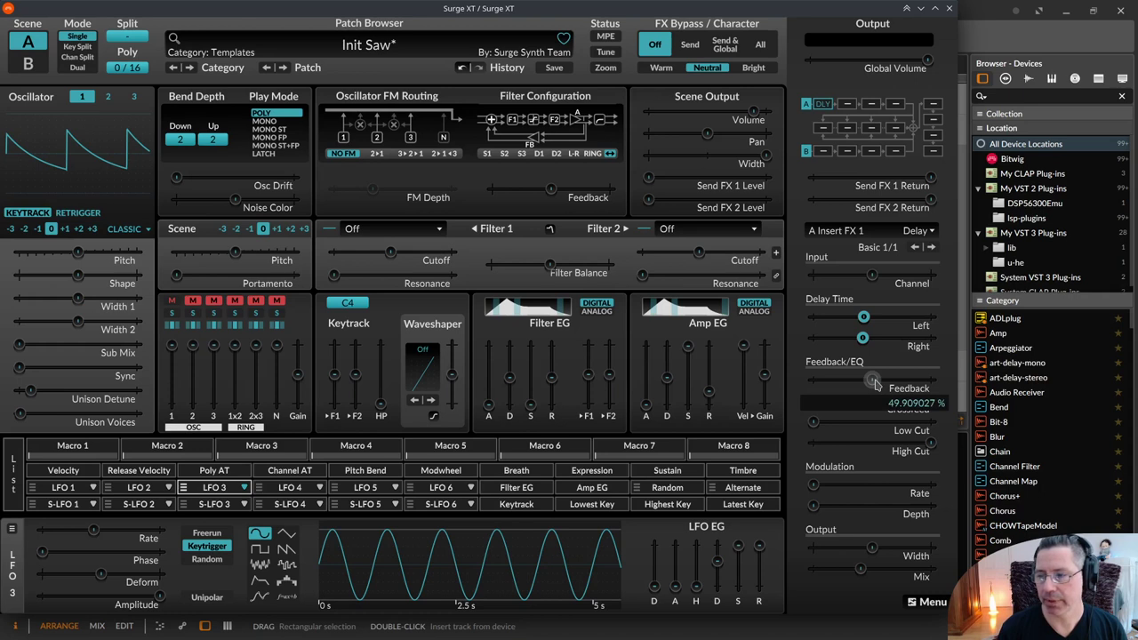
mouse_move(874, 382)
left_mouse_down()
mouse_move(815, 379)
mouse_move(930, 380)
mouse_move(874, 380)
left_mouse_up()
right_click(875, 380)
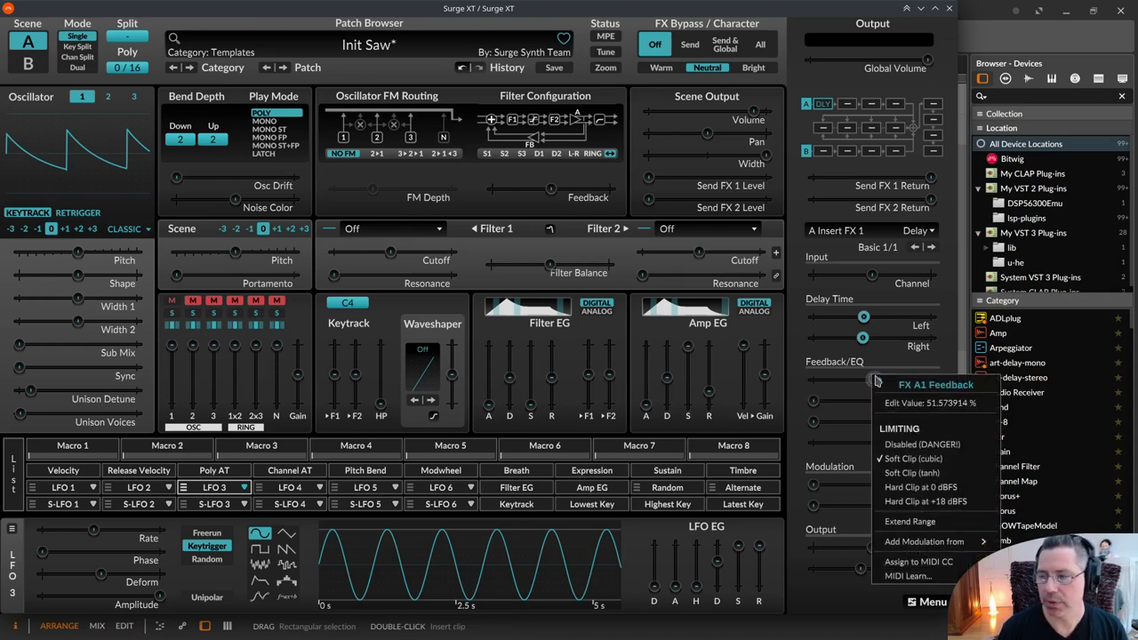
left_click(916, 524)
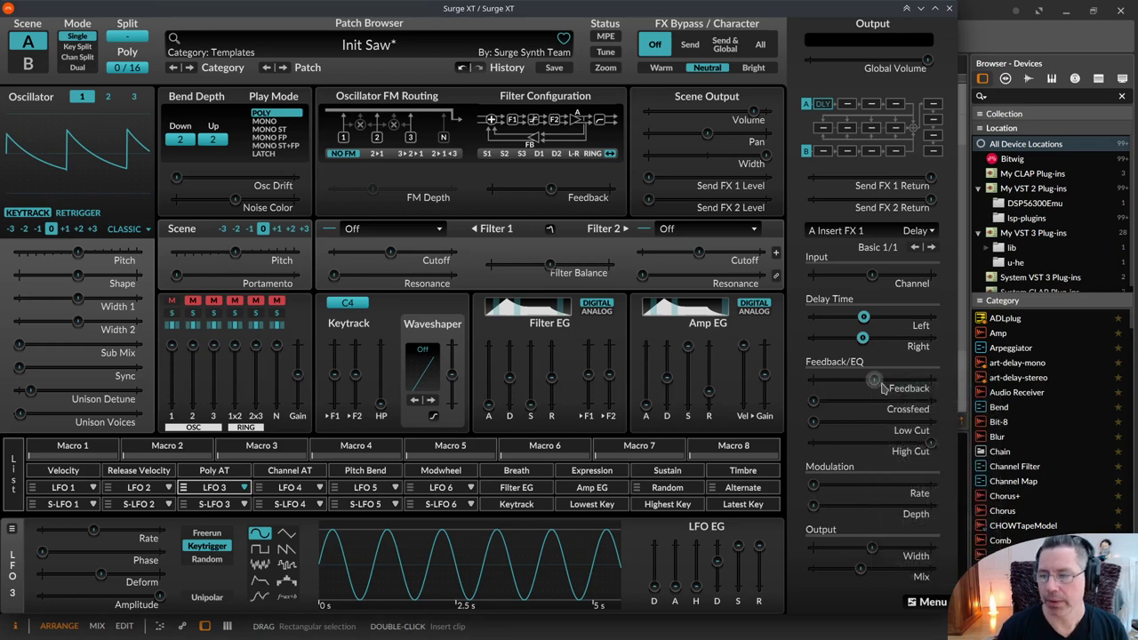
mouse_move(875, 382)
left_mouse_down()
mouse_move(930, 380)
mouse_move(813, 379)
mouse_move(872, 382)
left_mouse_up()
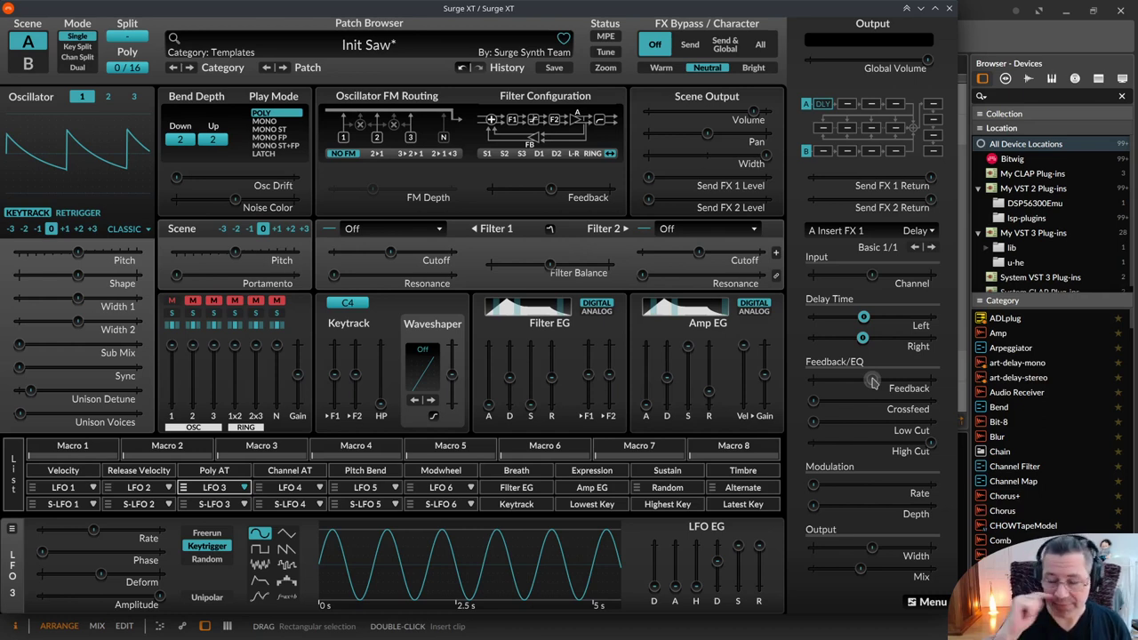
right_click(873, 382)
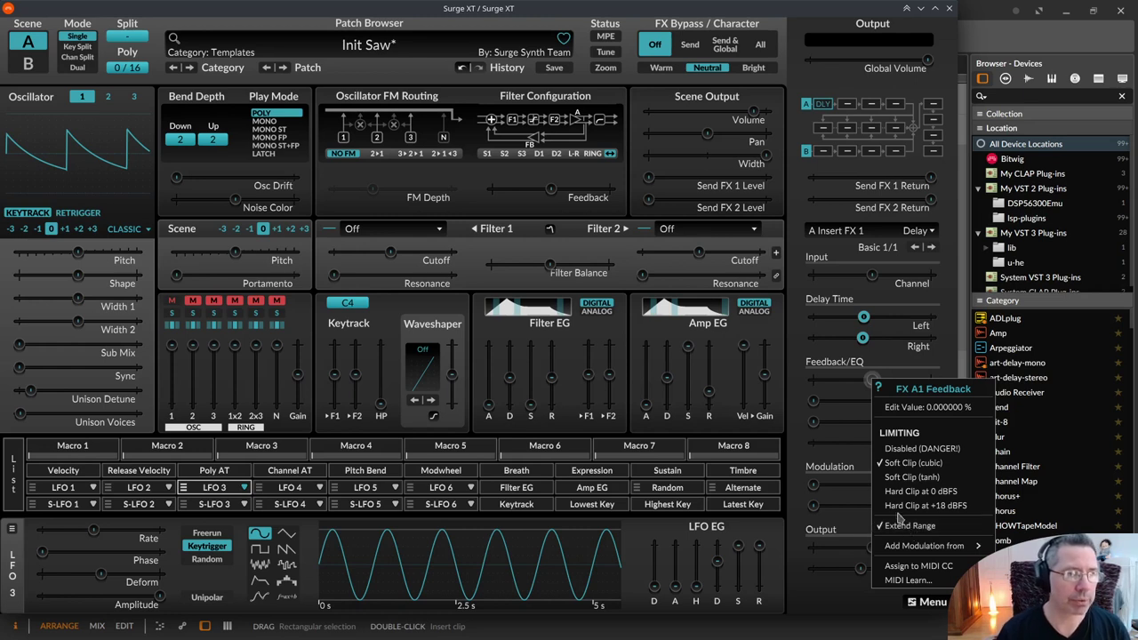
left_click(804, 364)
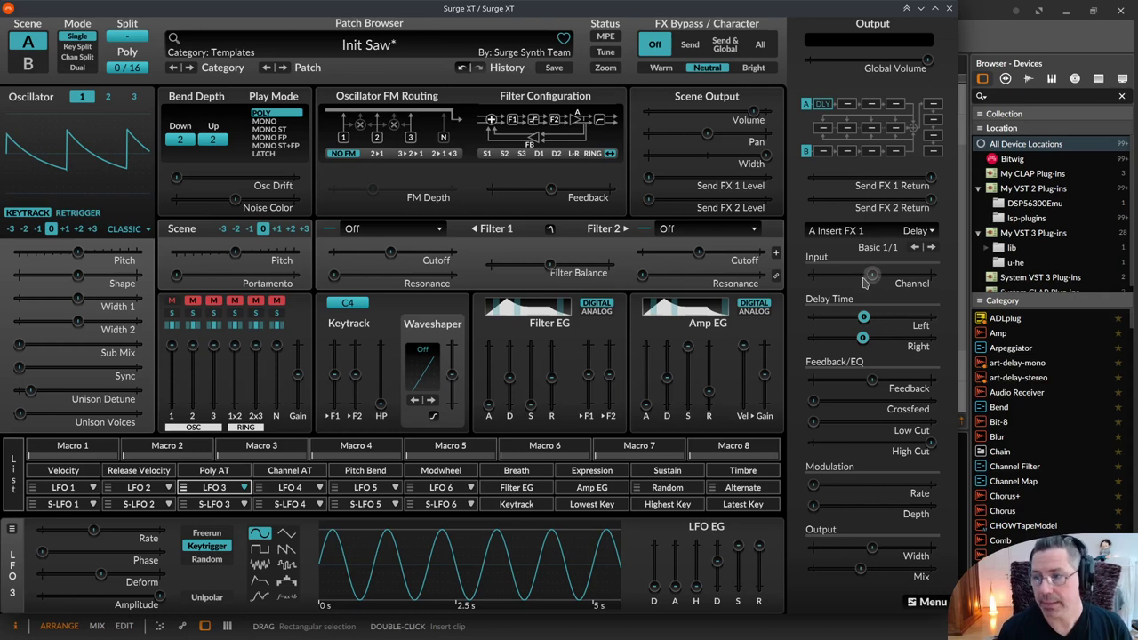
Step: Browse the Airwindows effect categories available for the first insert slot of scene A
left_click(849, 230)
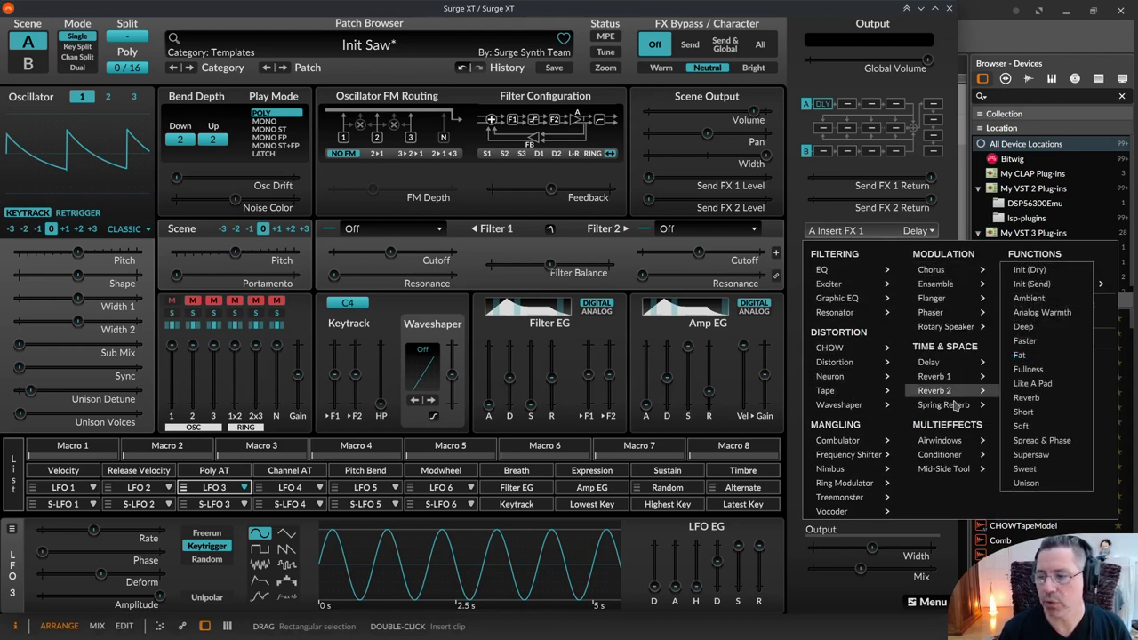
mouse_move(946, 441)
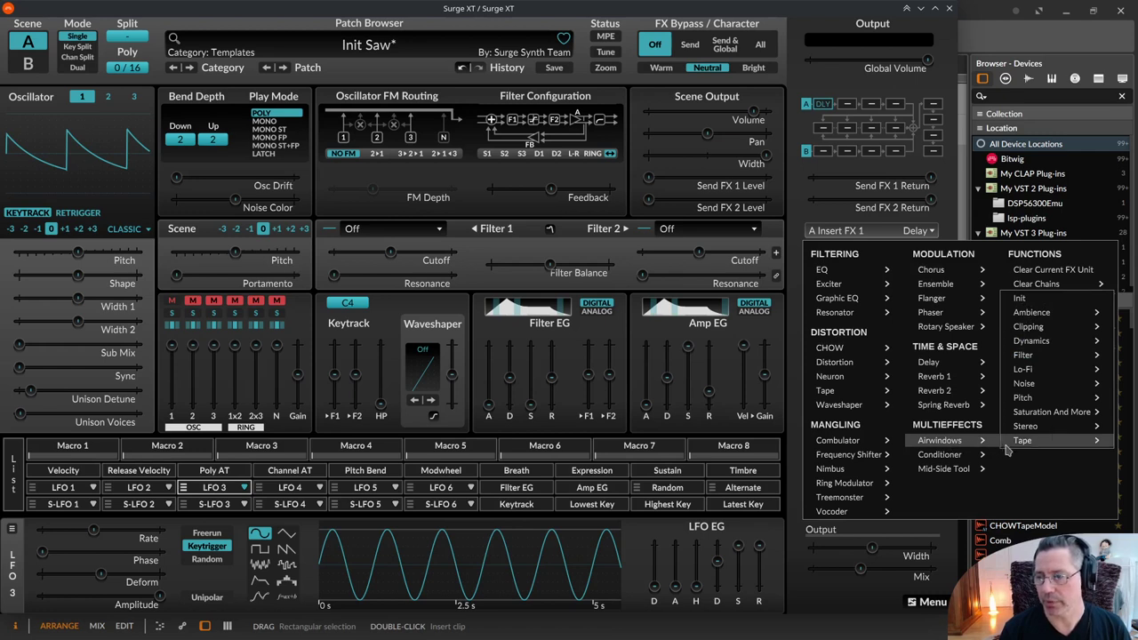
mouse_move(1020, 441)
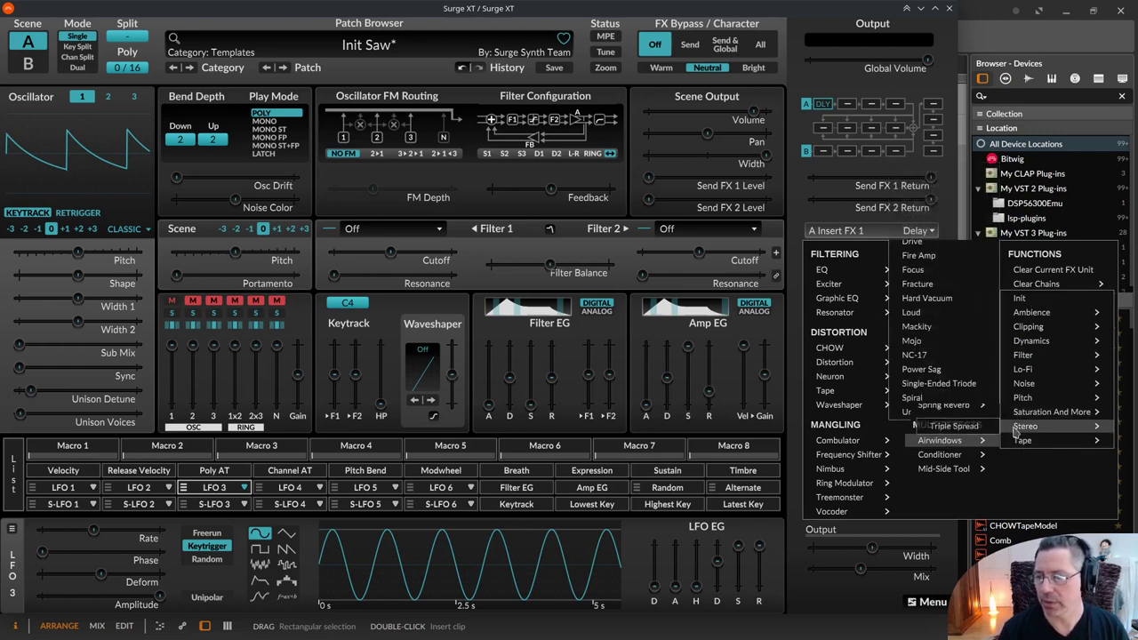
mouse_move(1022, 397)
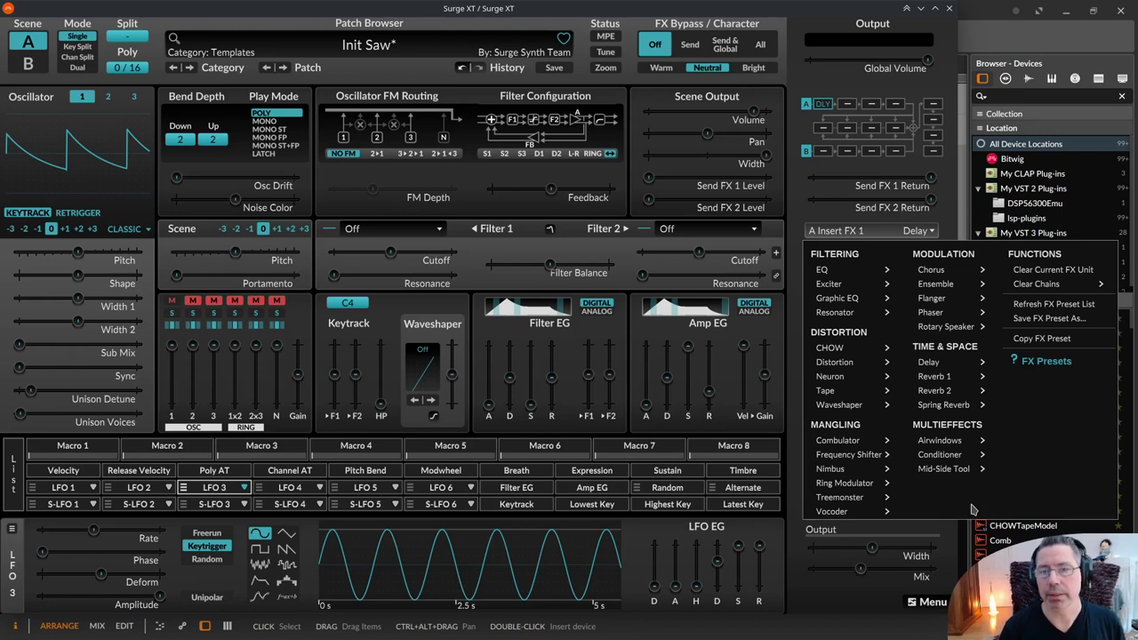
left_click(400, 45)
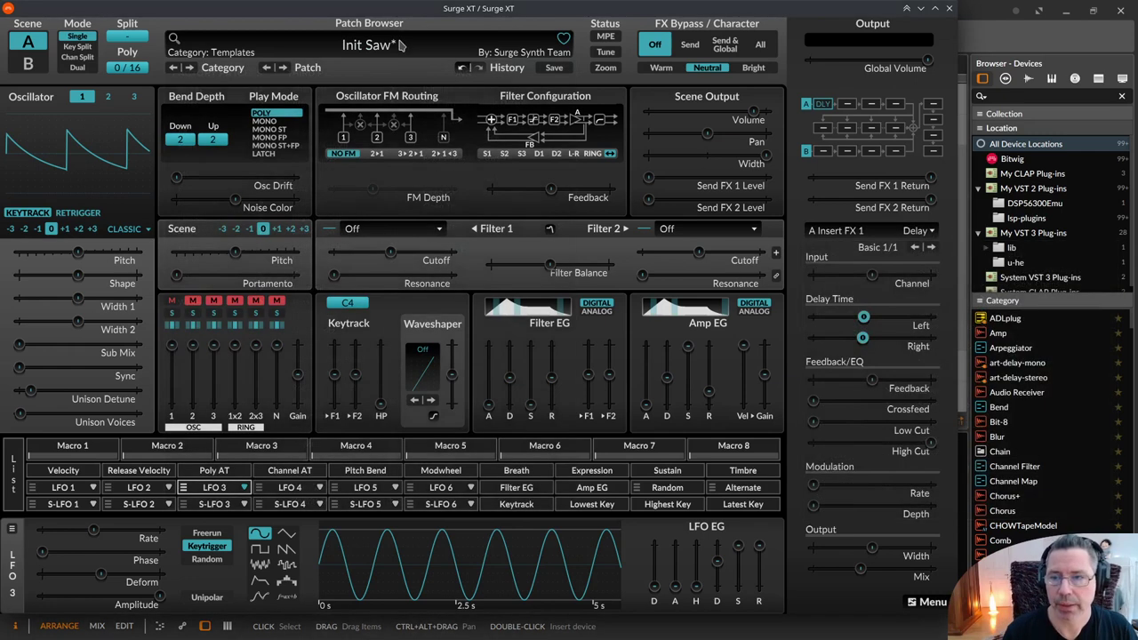
Step: Look through the template patches, including the Audio In templates
right_click(401, 46)
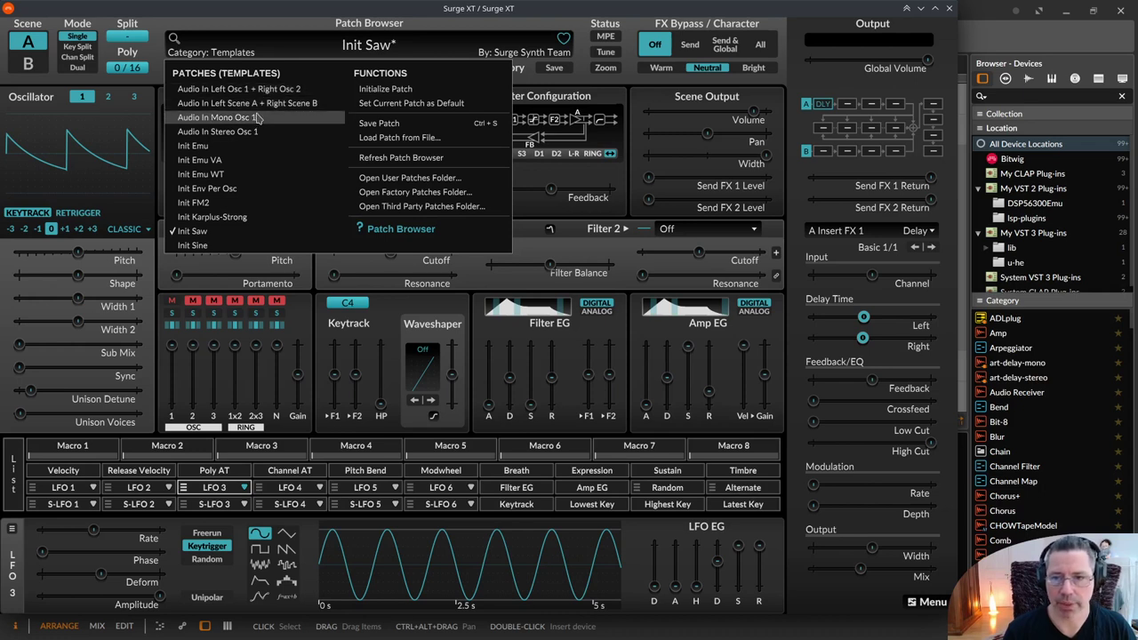
left_click(385, 24)
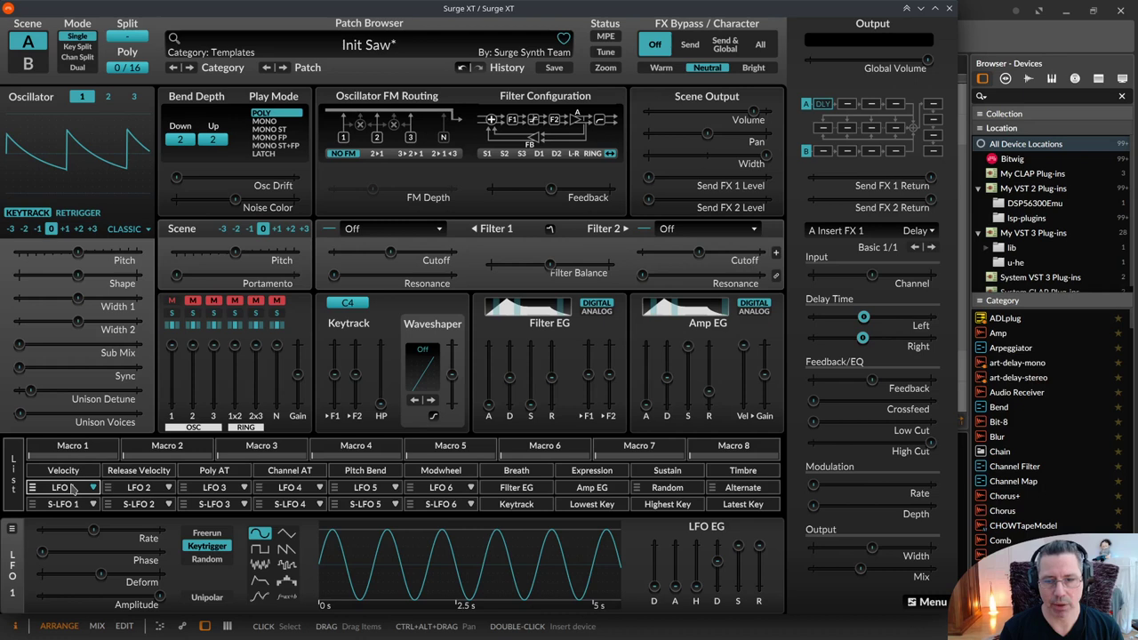
Step: Modulate the pitch of oscillator 1 with LFO 1, using a moderate positive depth
left_click(75, 488)
left_click_drag(78, 253, 106, 253)
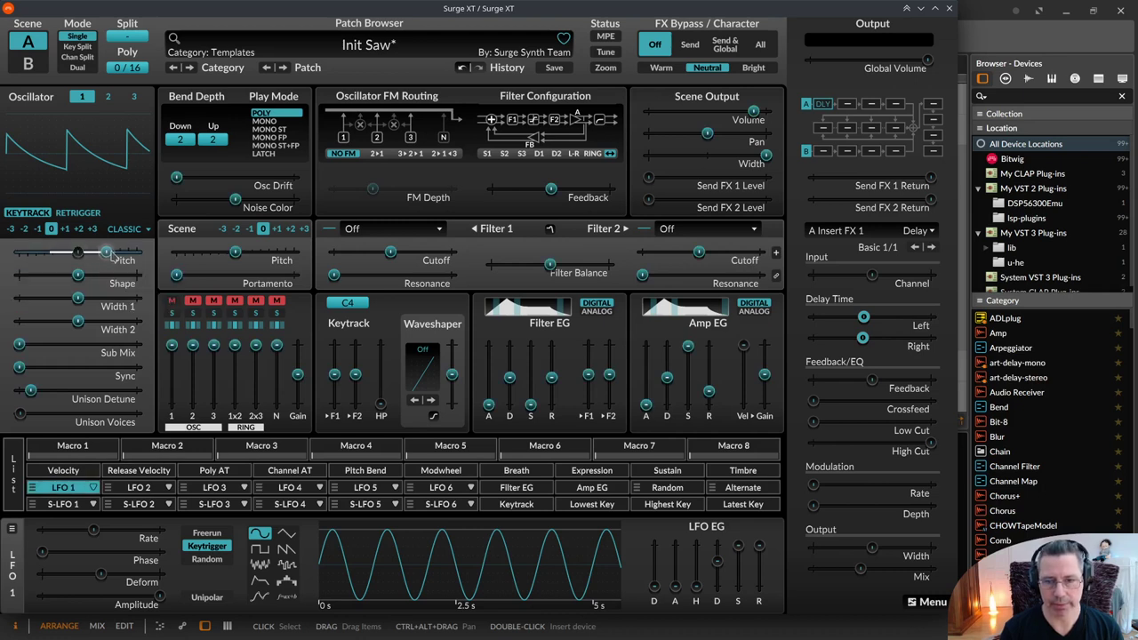
left_click(57, 488)
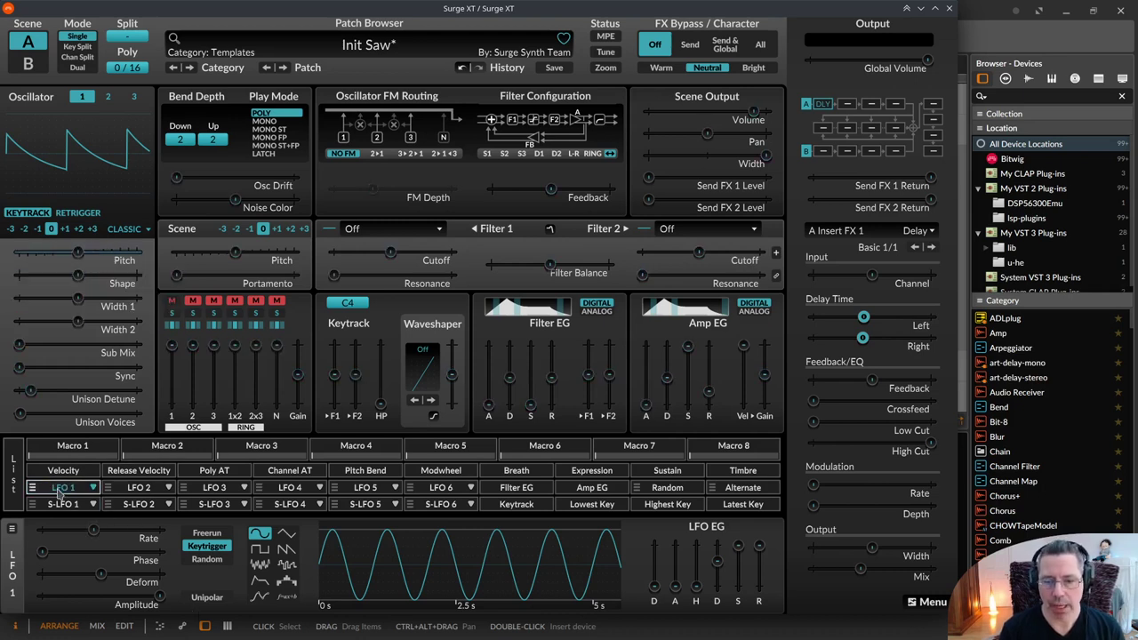
Step: Cycle LFO 1 through its types, including Triangle, Square, Sawtooth, MSEG, Formula and Envelope, and return it to Sine
right_click(260, 535)
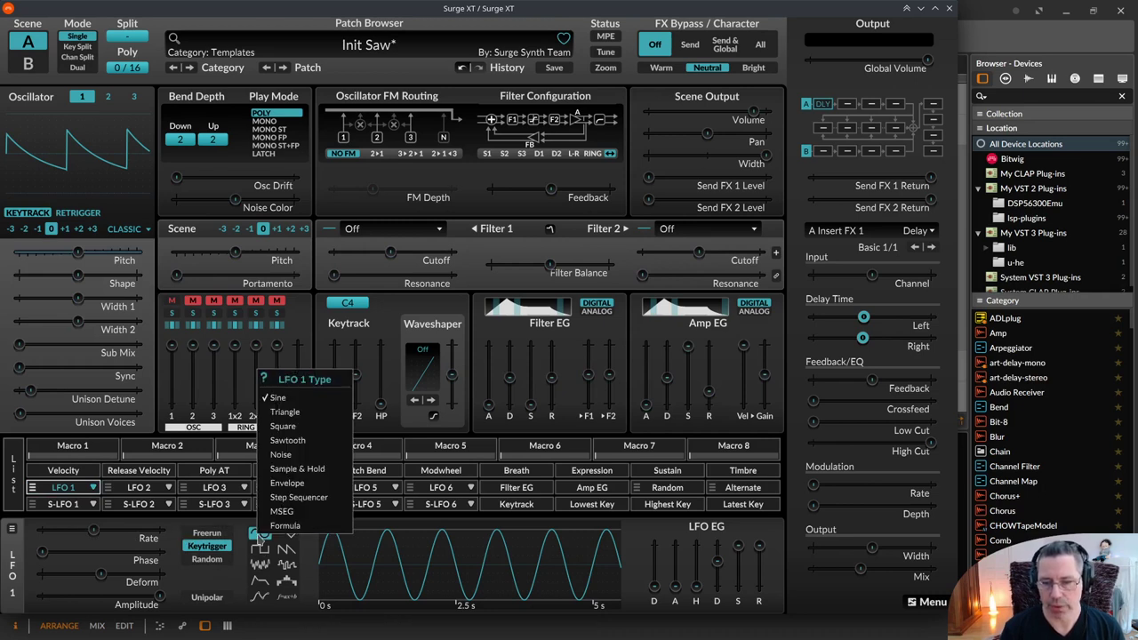
left_click(296, 414)
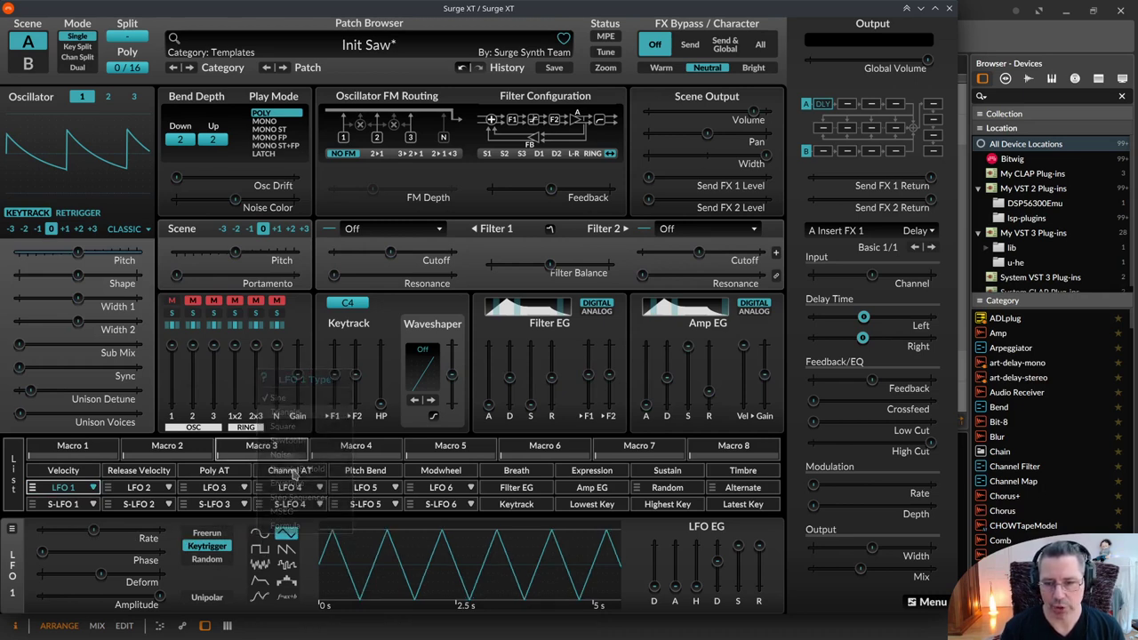
right_click(284, 533)
left_click(298, 432)
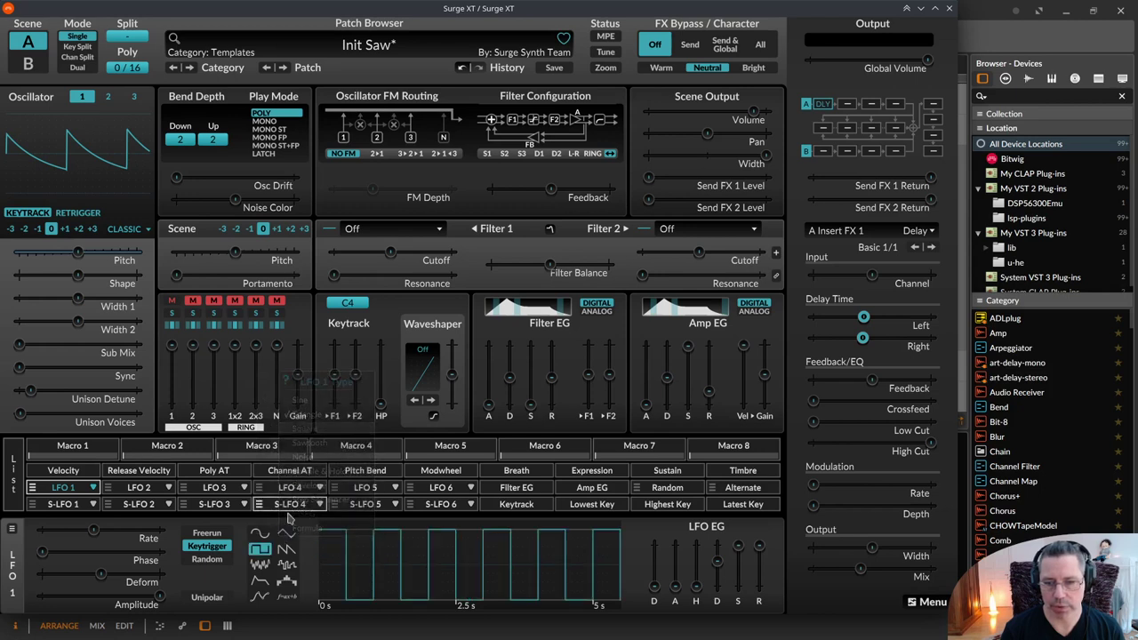
left_click(286, 549)
left_click(285, 566)
left_click(260, 533)
left_click(287, 580)
left_click(259, 599)
left_click(284, 598)
left_click(259, 599)
left_click(282, 599)
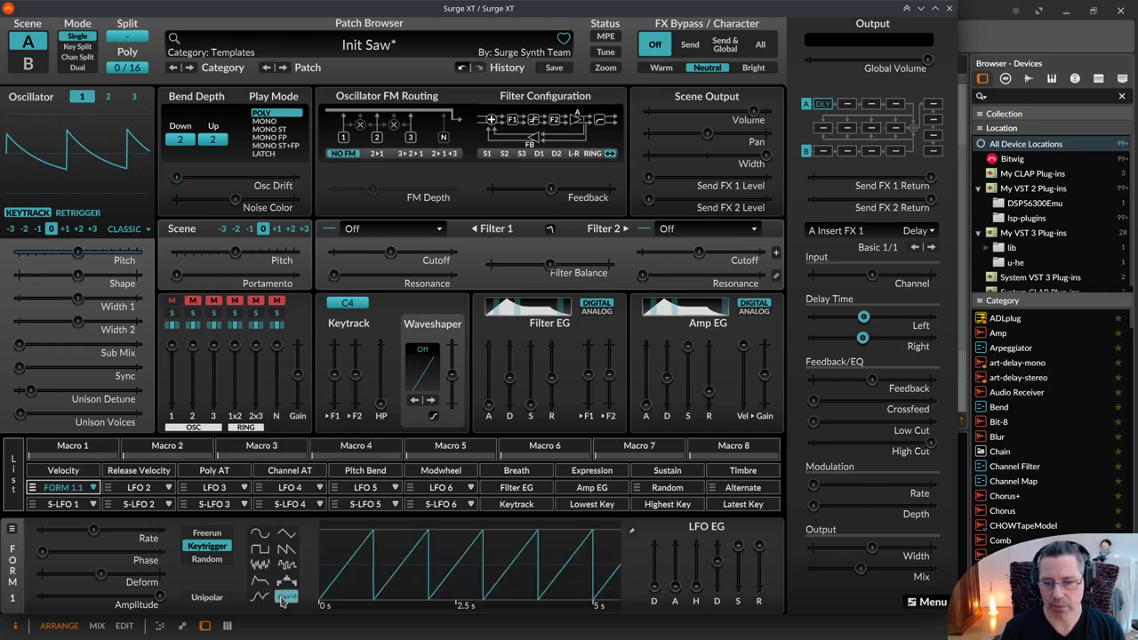
left_click(259, 582)
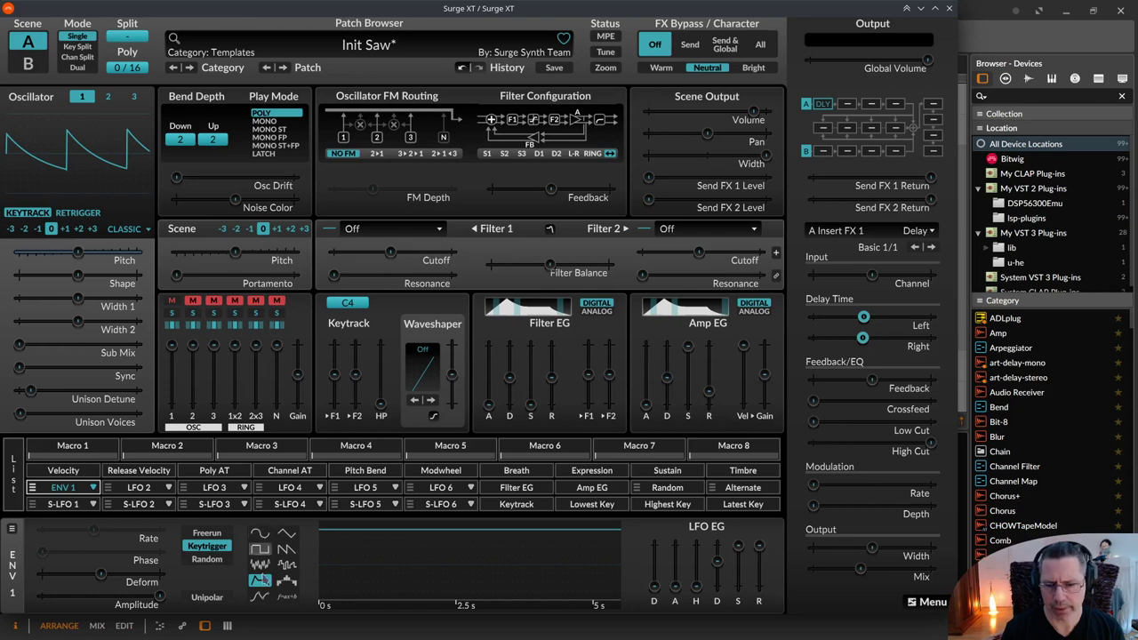
right_click(261, 581)
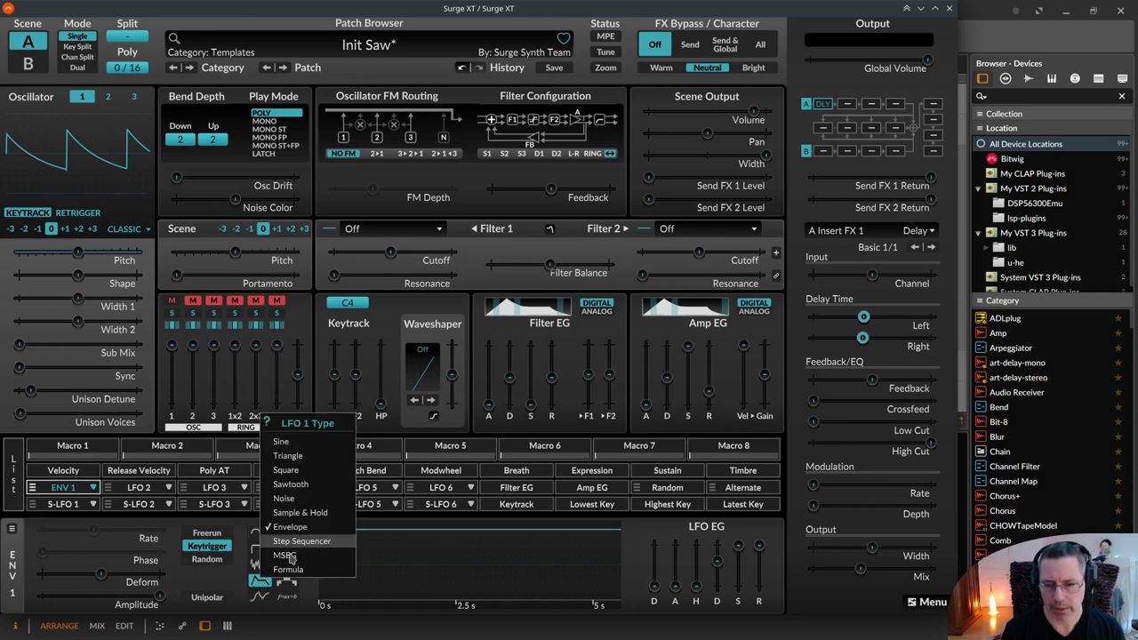
left_click(260, 535)
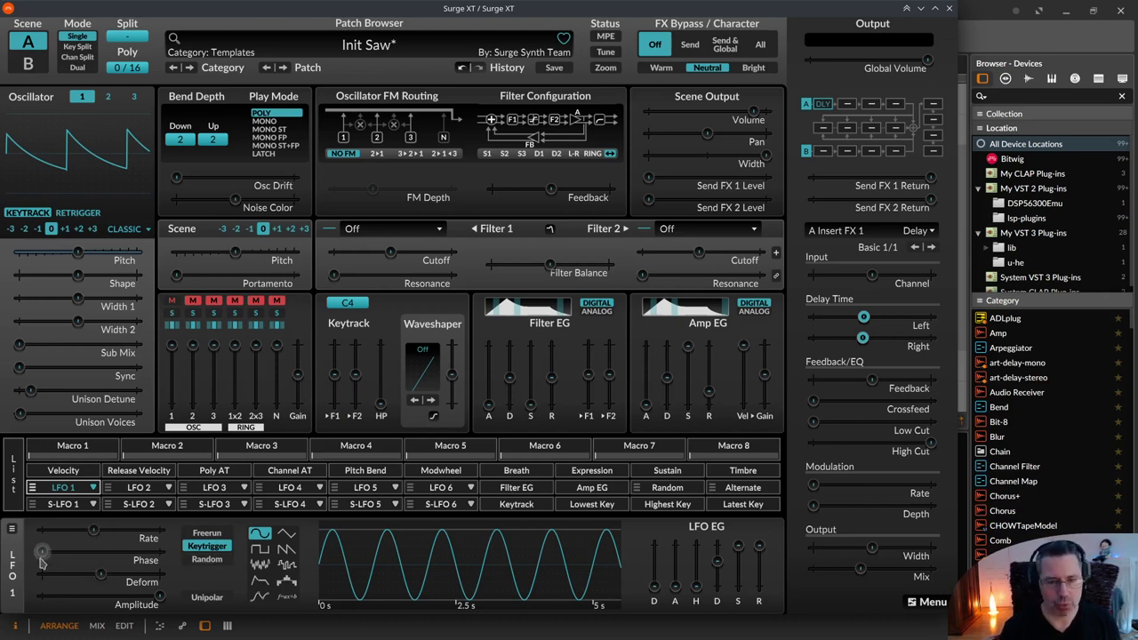
Step: Try a slightly slower rate and a longer envelope attack on LFO 1, and reload the Init Saw template
mouse_move(93, 534)
left_mouse_down()
mouse_move(83, 533)
mouse_move(104, 533)
mouse_move(90, 530)
left_mouse_up()
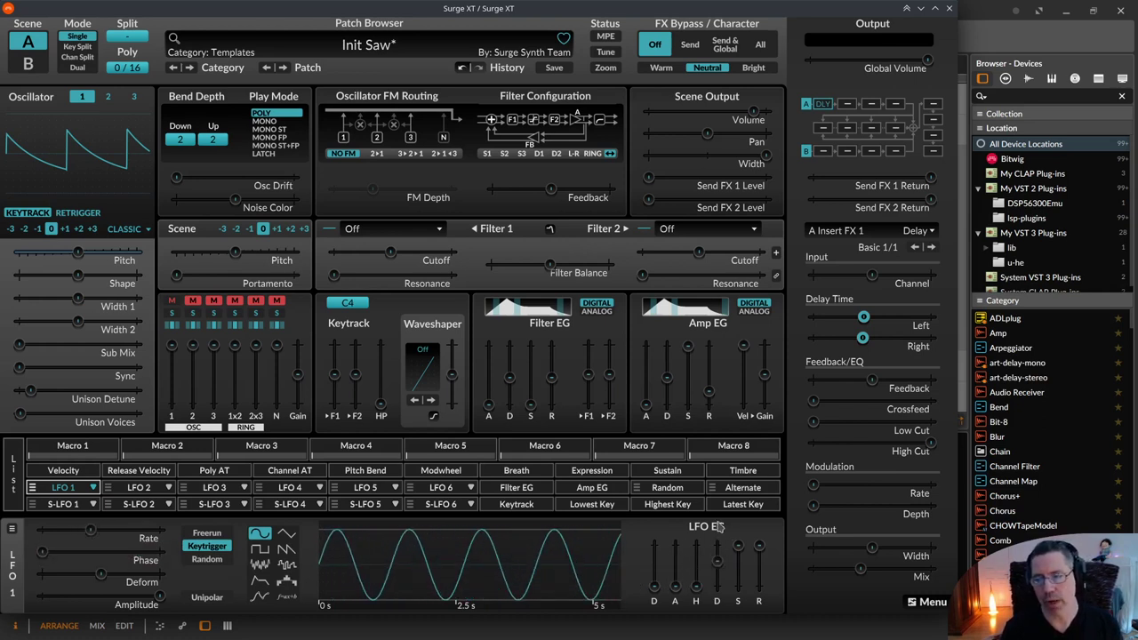
left_click_drag(674, 587, 675, 558)
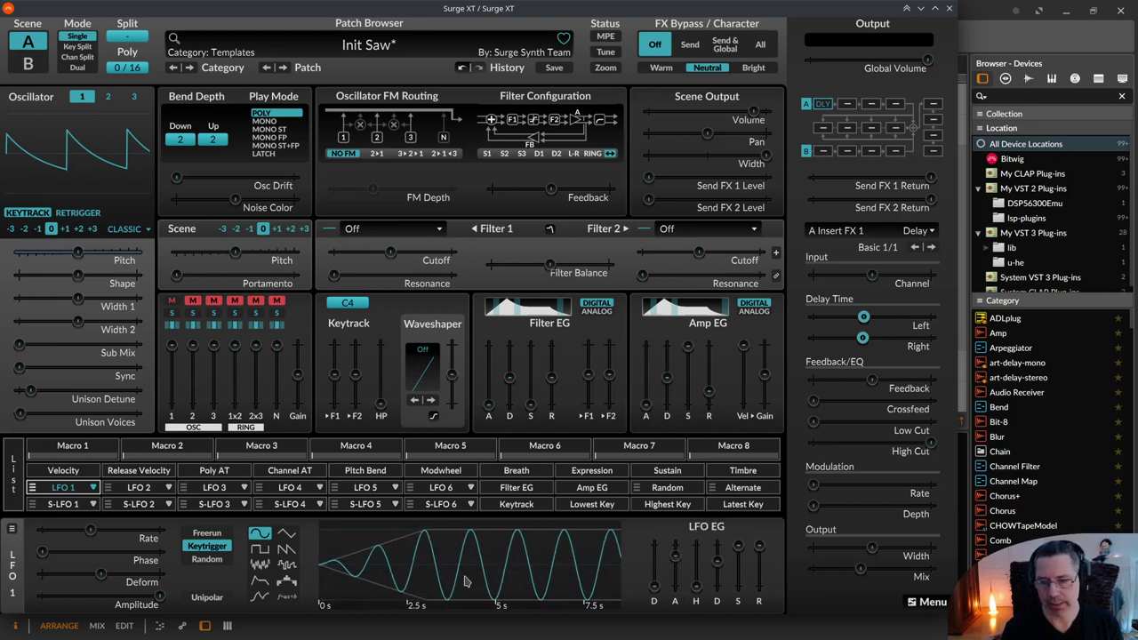
left_click(391, 46)
left_click(389, 89)
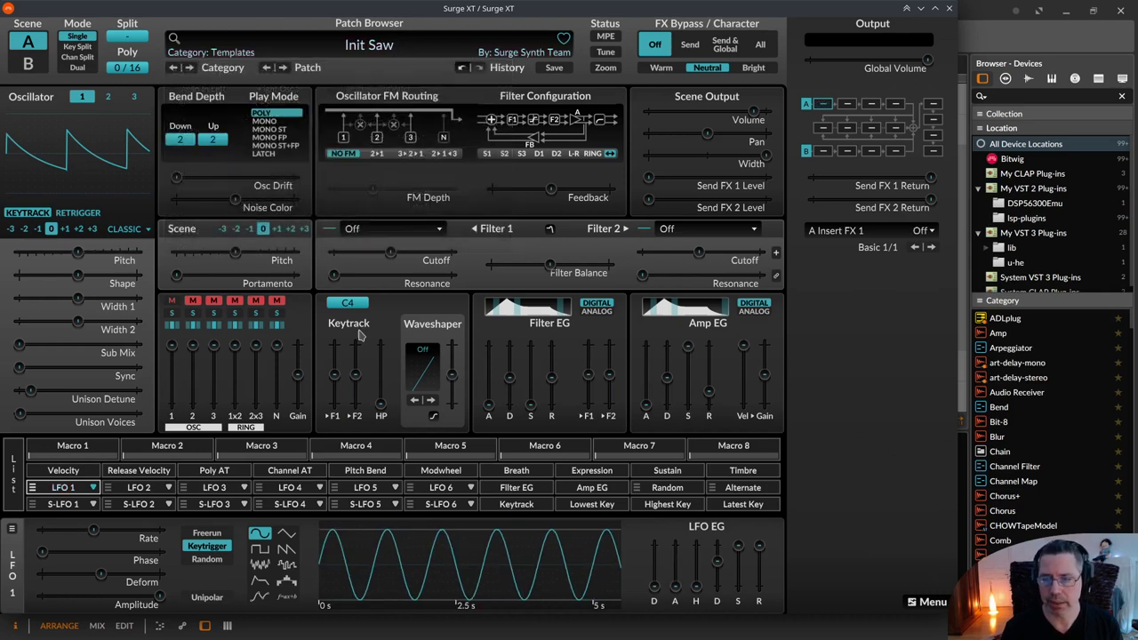
Step: Modulate oscillator 1's pitch by about 4.73 semitones with LFO 1, using a faster rate and an envelope with slow attack and reduced sustain and release
left_click_drag(675, 586, 674, 552)
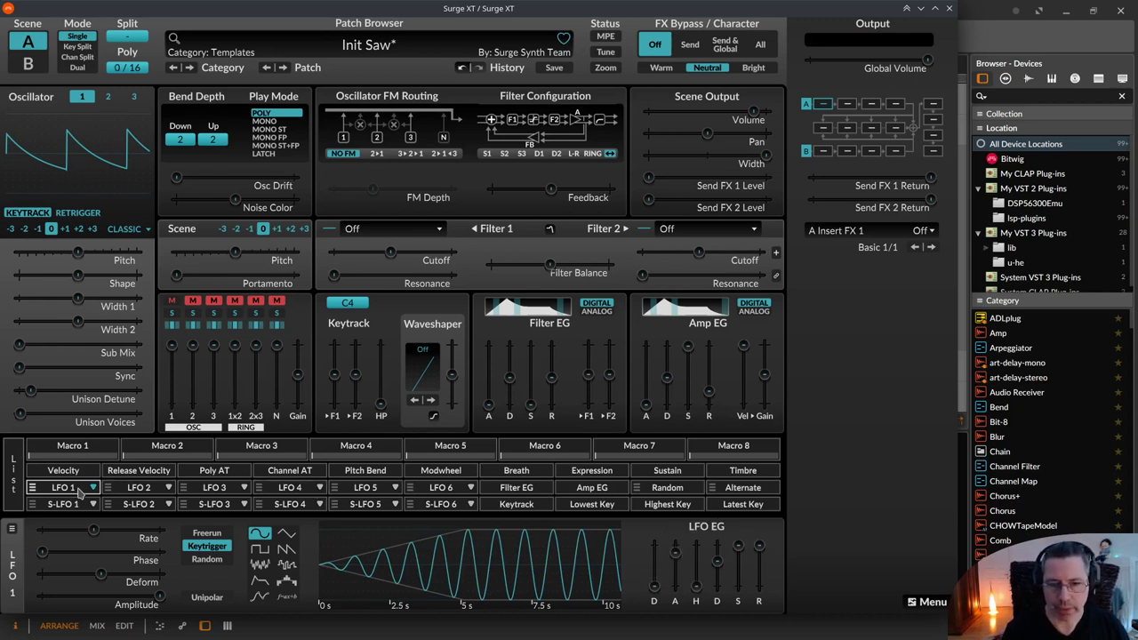
left_click_drag(82, 491, 118, 253)
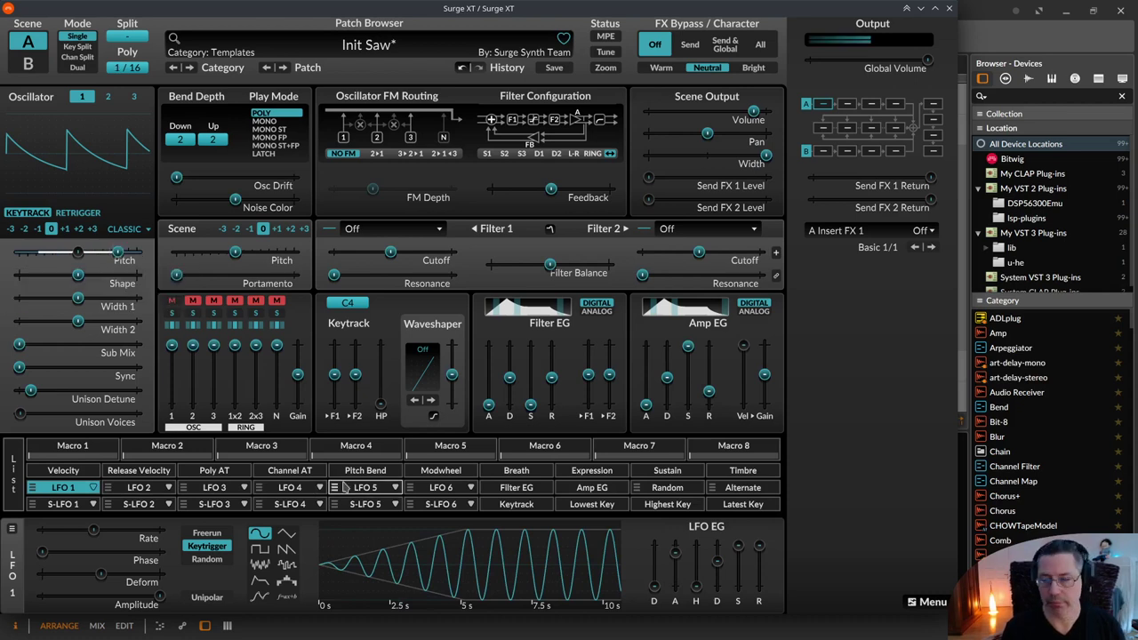
left_click_drag(92, 531, 101, 530)
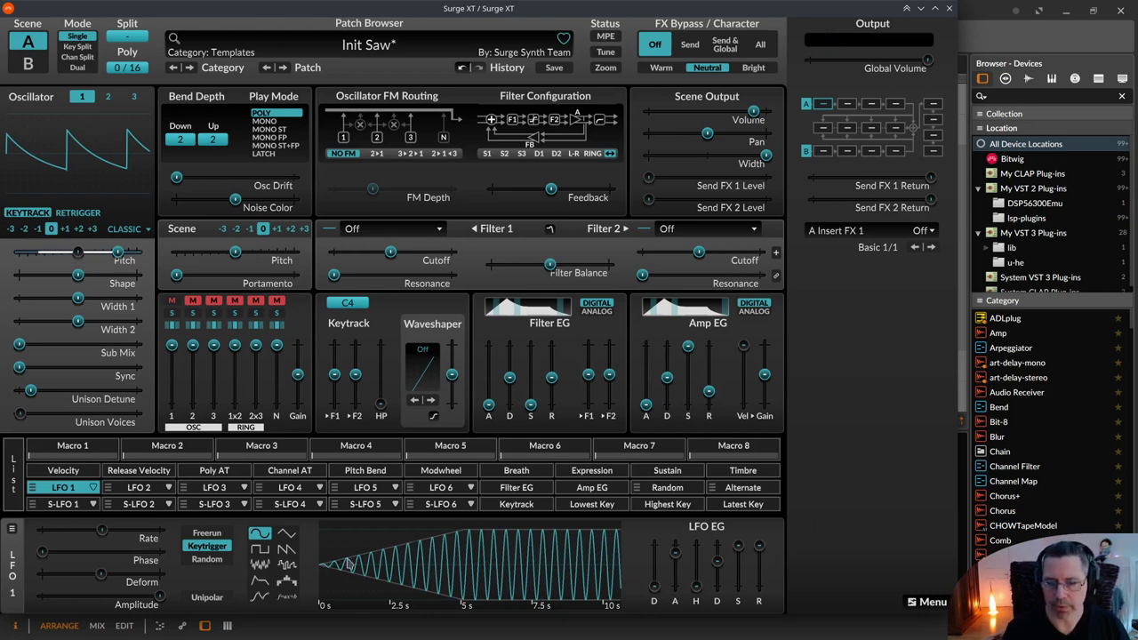
left_click_drag(739, 546, 674, 559)
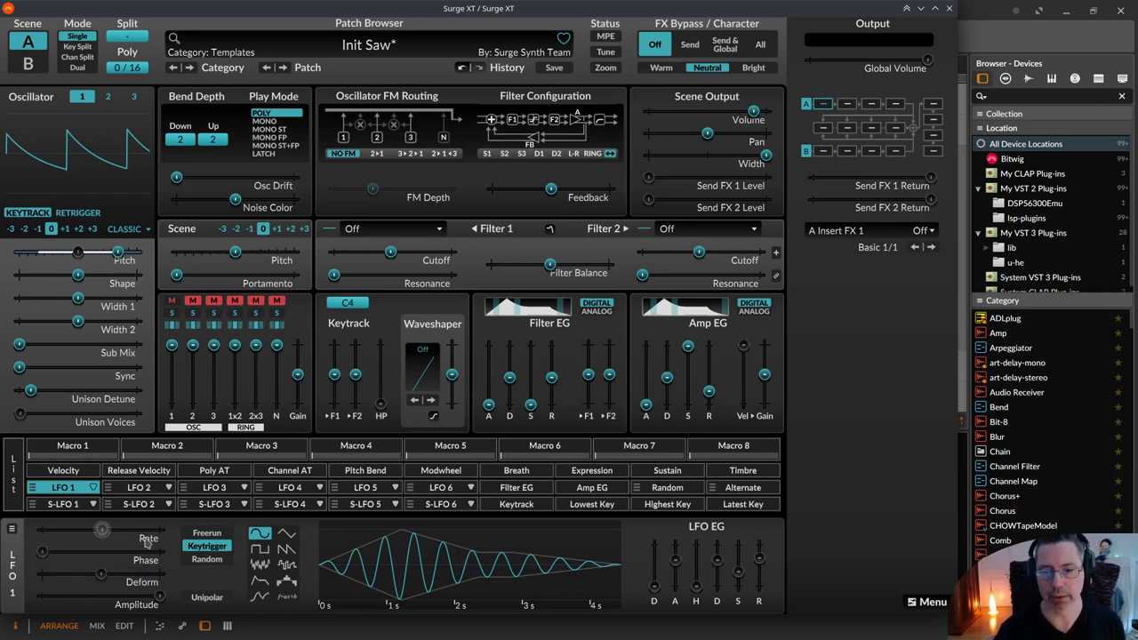
Step: Remove the Osc 1 Pitch target from LFO 1, and switch its output to Raw Waveform and finally to EG Only
right_click(71, 490)
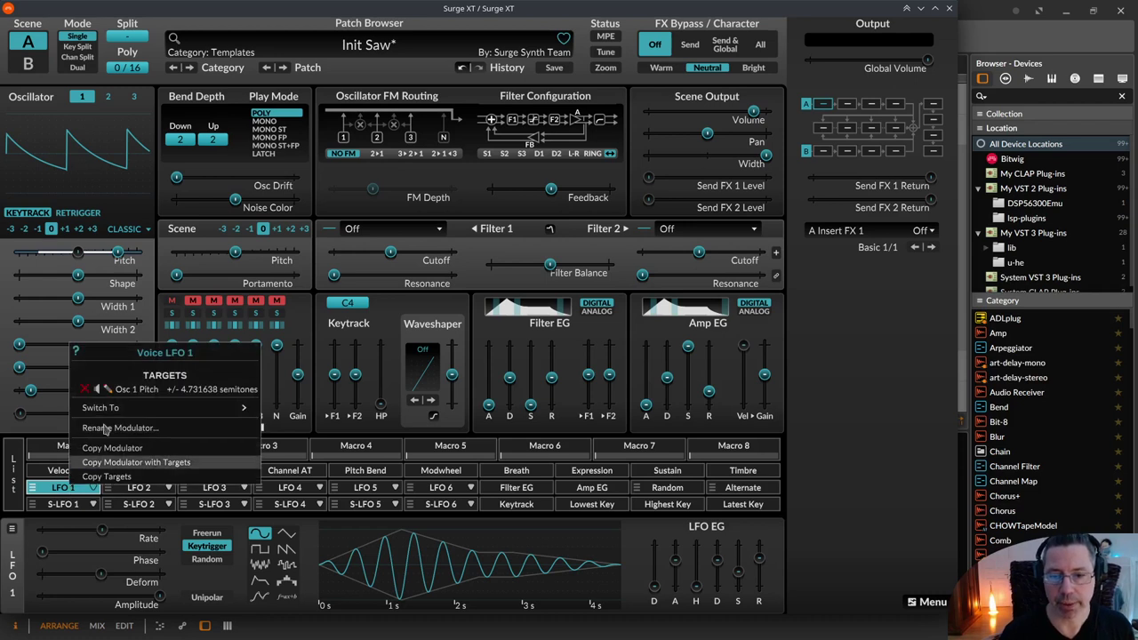
left_click(86, 395)
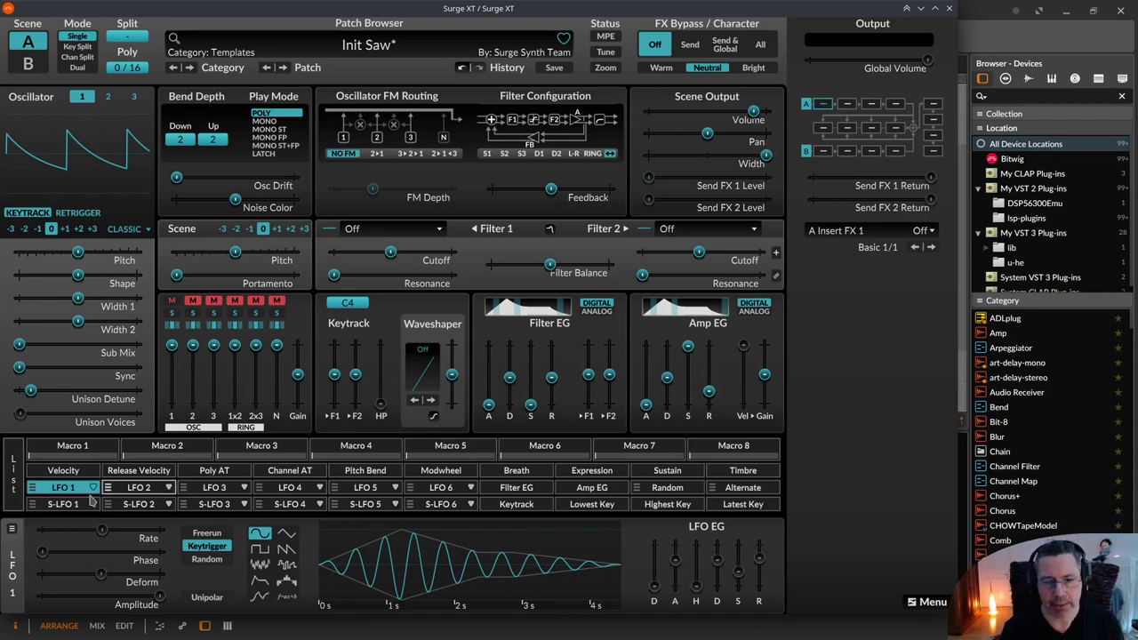
left_click(33, 489)
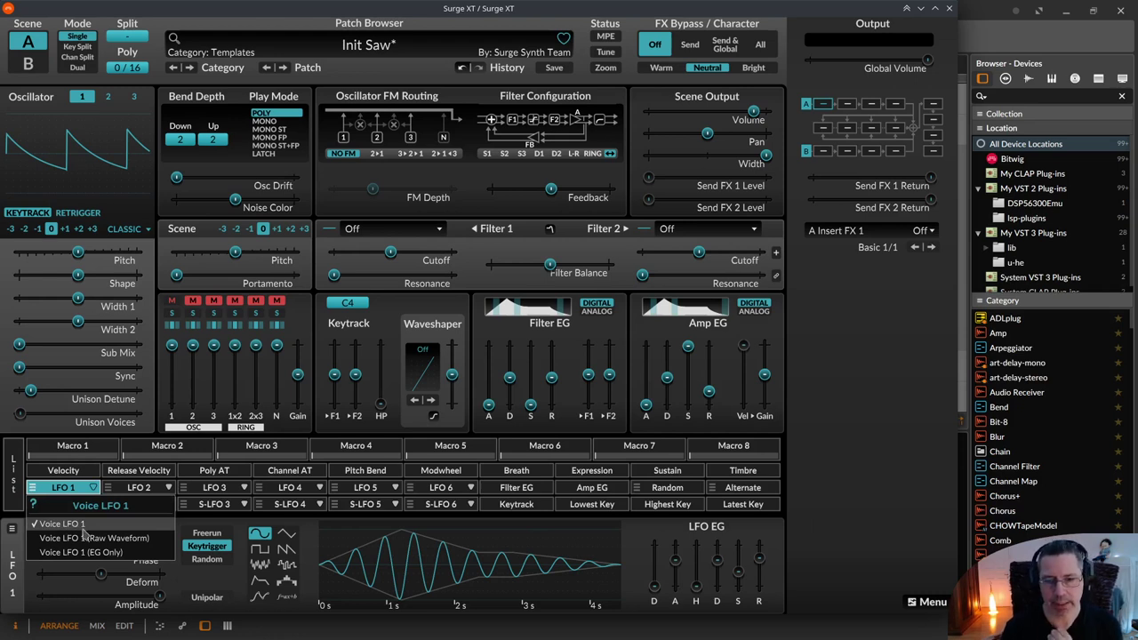
left_click(100, 538)
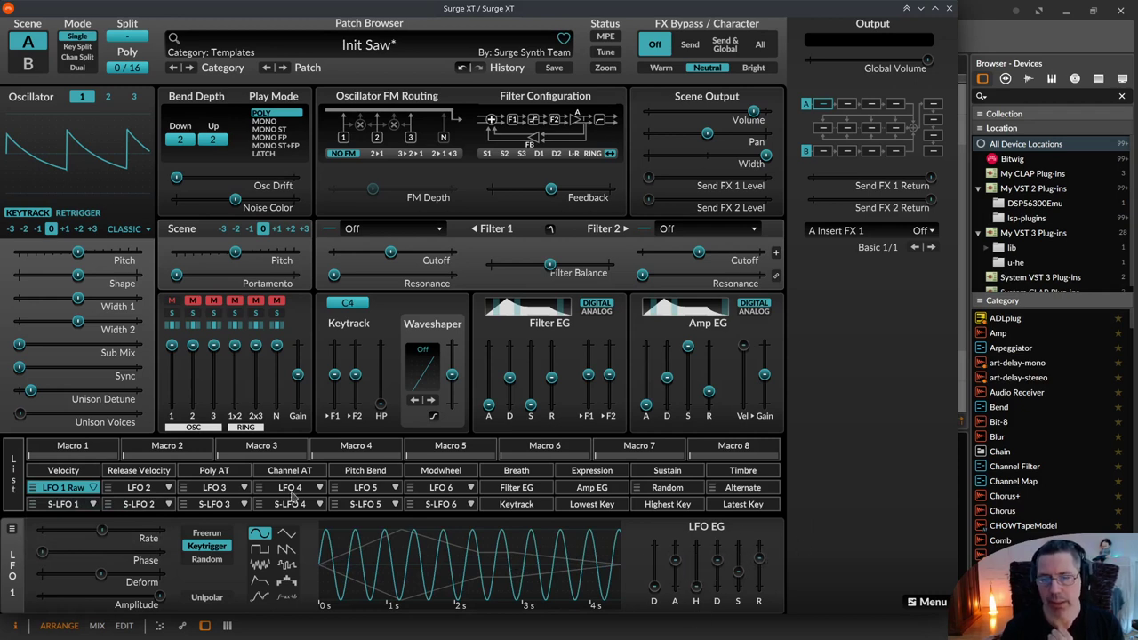
left_click(34, 491)
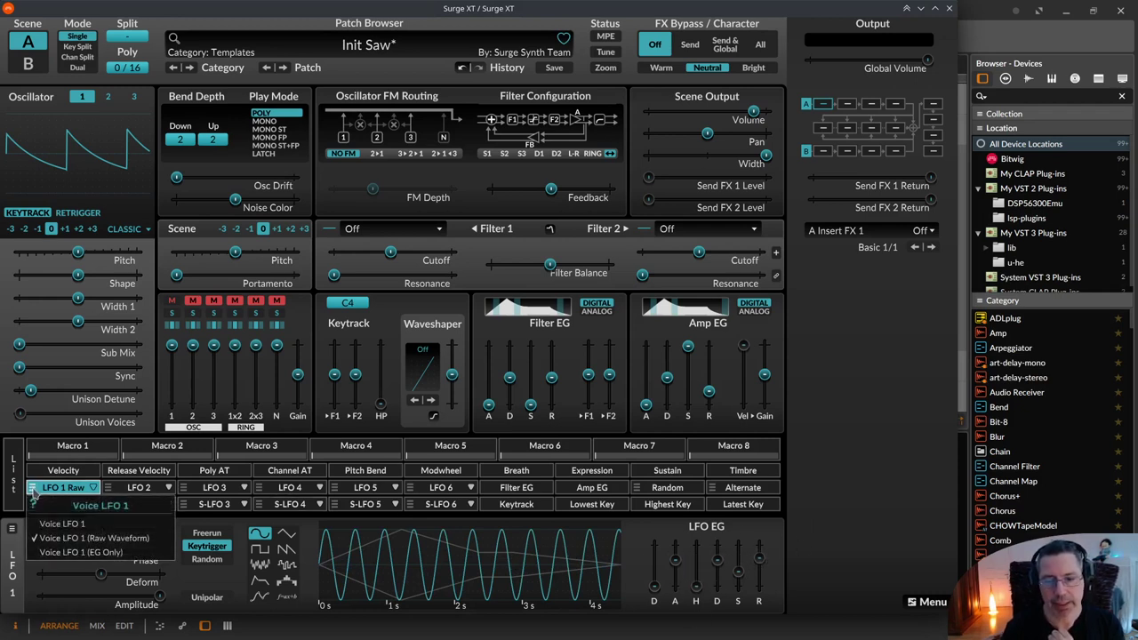
left_click(65, 556)
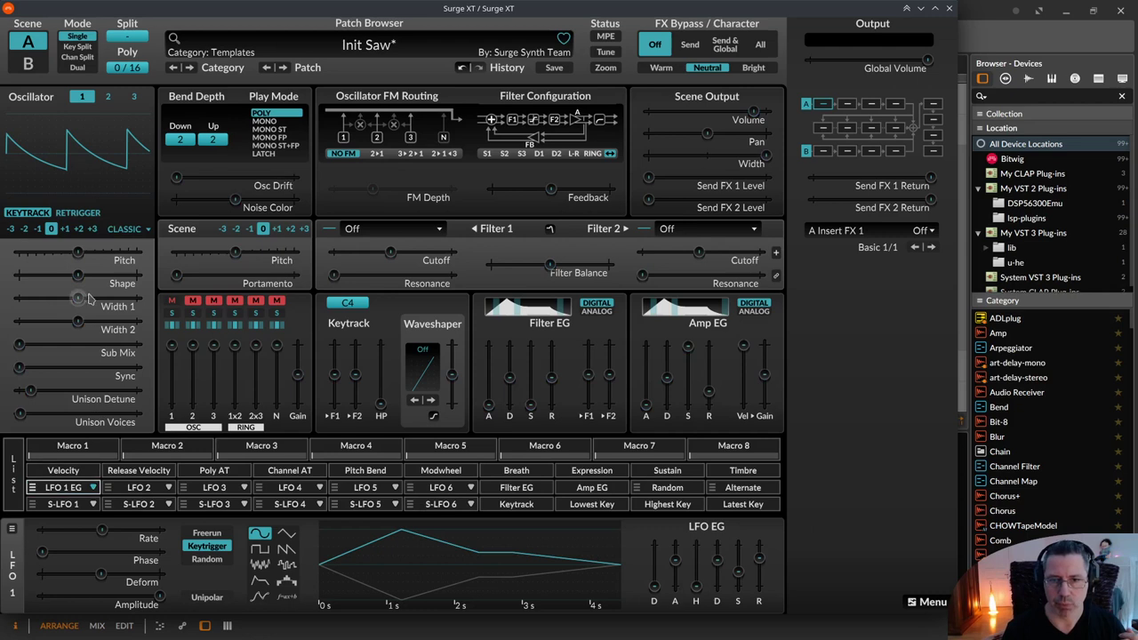
Step: Modulate oscillator 1's pitch by about 3.25 semitones with LFO 1's EG Only output, leaving the Amp EG release at its default
left_click(62, 487)
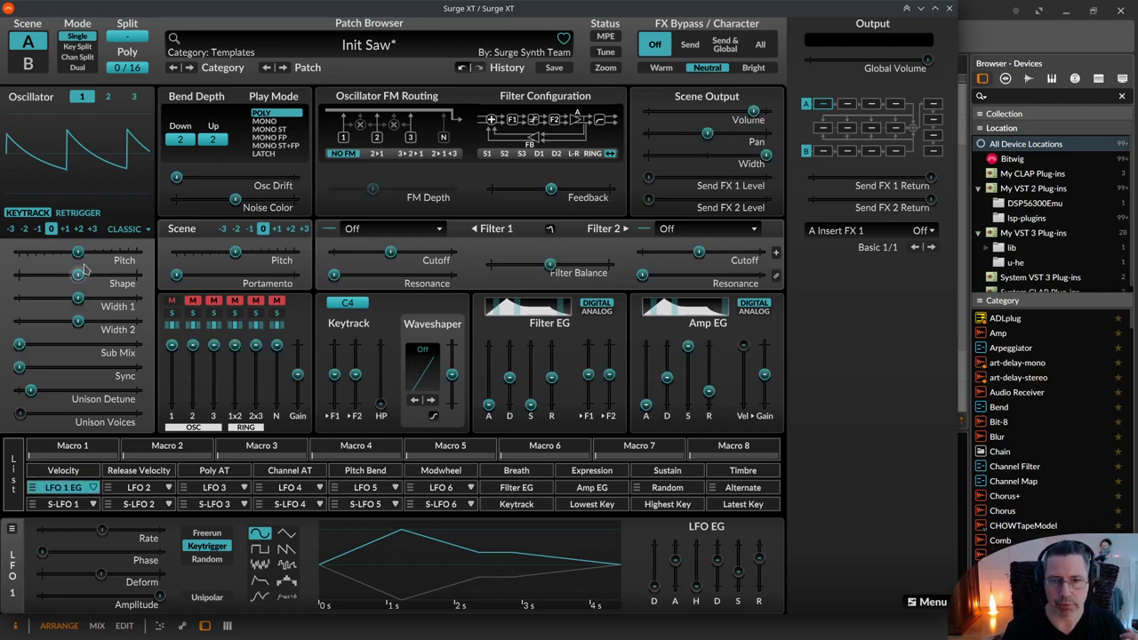
left_click_drag(77, 252, 105, 252)
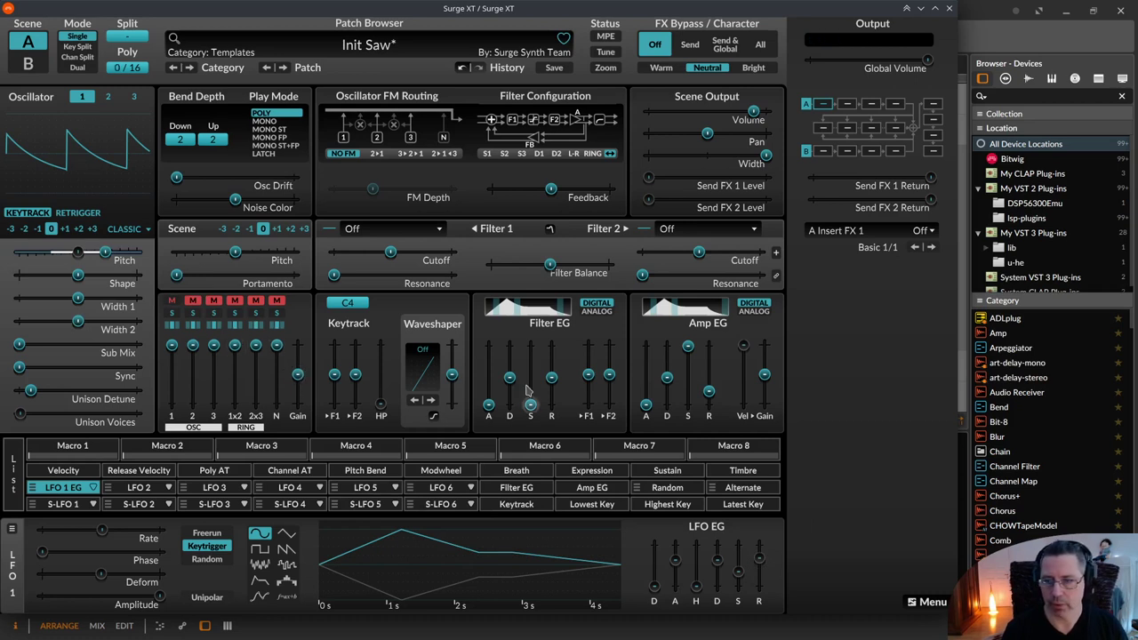
left_click_drag(708, 391, 708, 371)
double_click(709, 371)
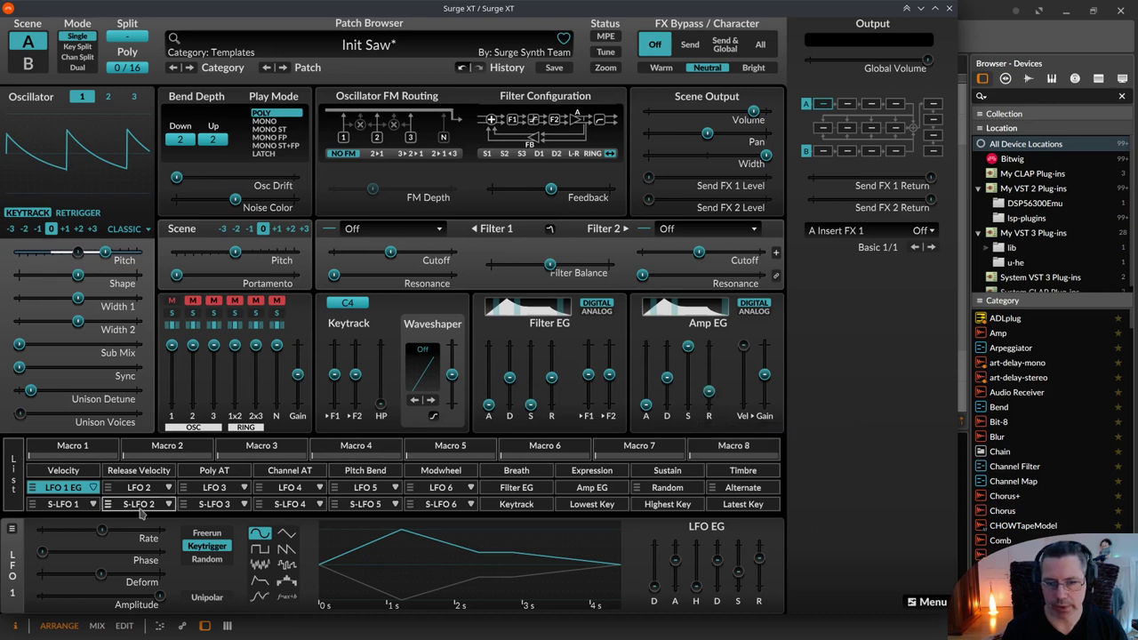
left_click(83, 489)
Step: Lengthen the Amp EG release and slightly shorten the release of LFO 1's envelope
left_click_drag(708, 391, 708, 370)
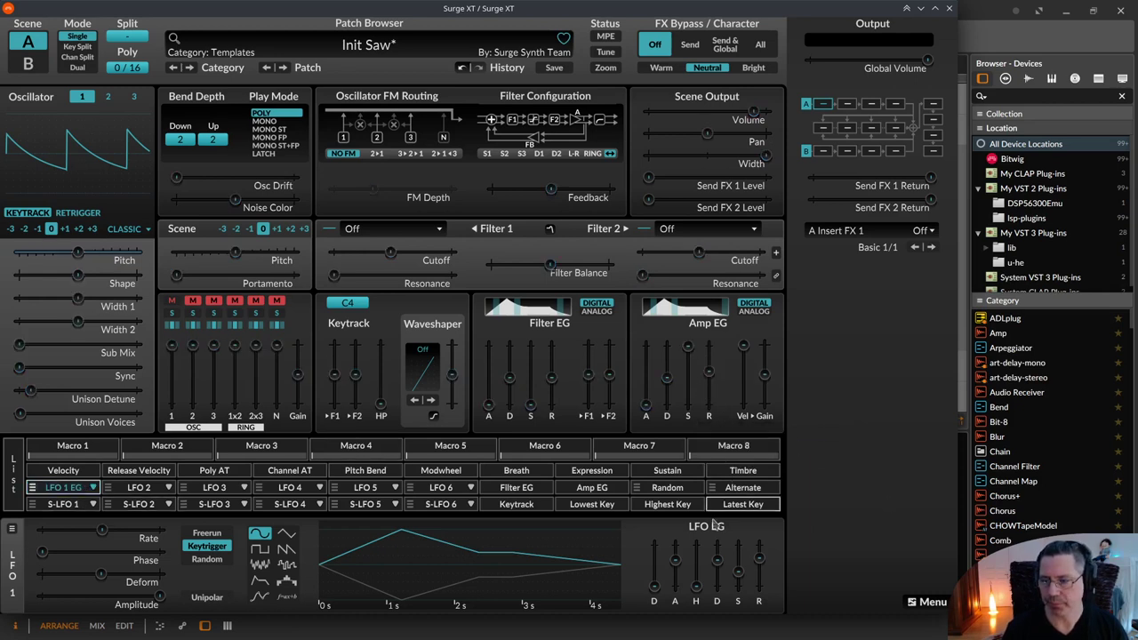
left_click_drag(760, 571, 757, 561)
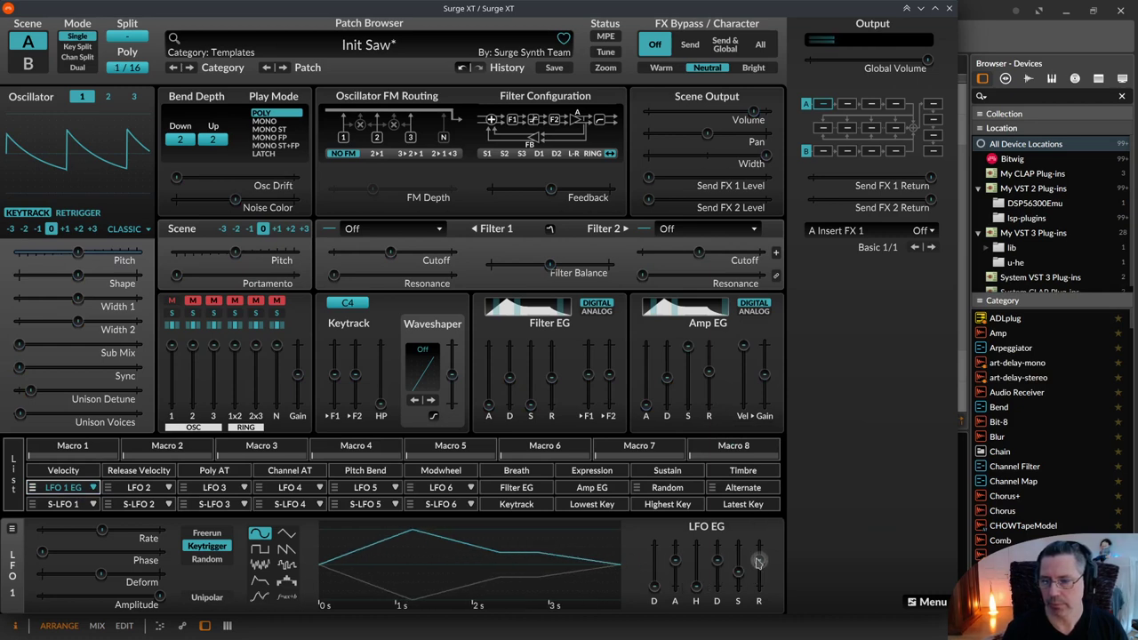
left_click_drag(757, 562, 758, 566)
left_click_drag(709, 372, 707, 362)
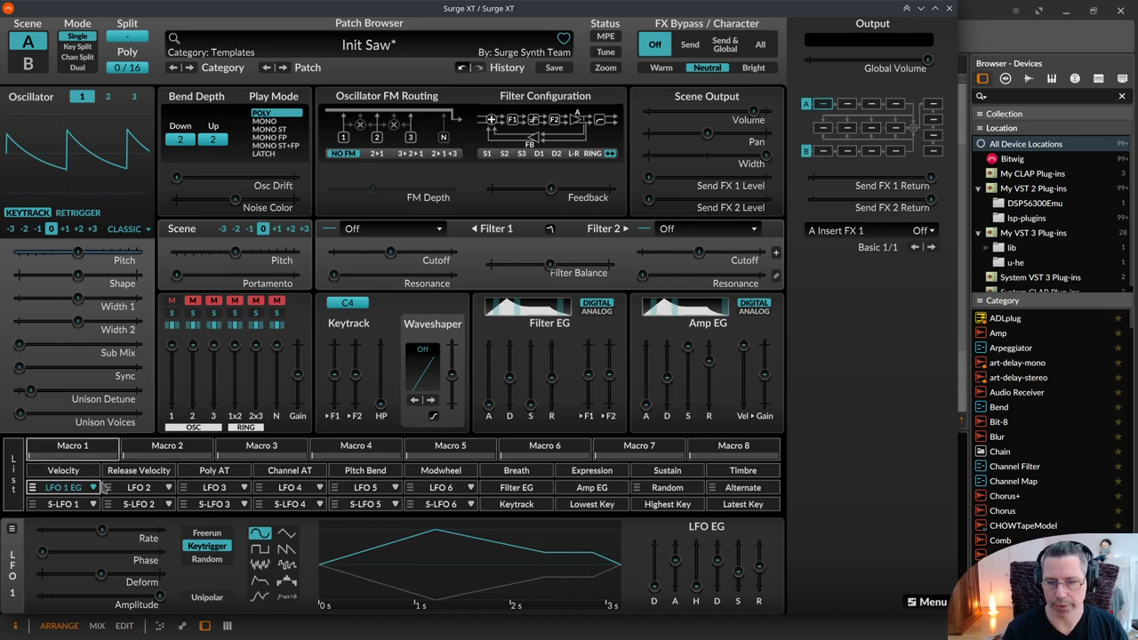
Step: Switch LFO 1 back to its regular Voice LFO 1 output and check its pitch routing in the Modulation List
right_click(40, 491)
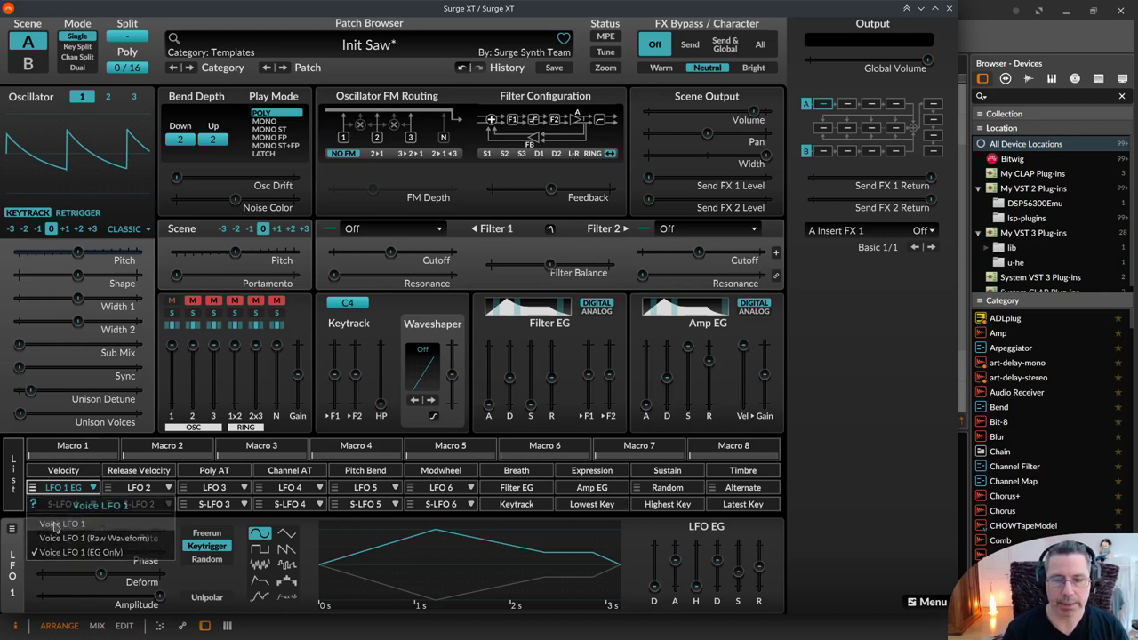
left_click(57, 525)
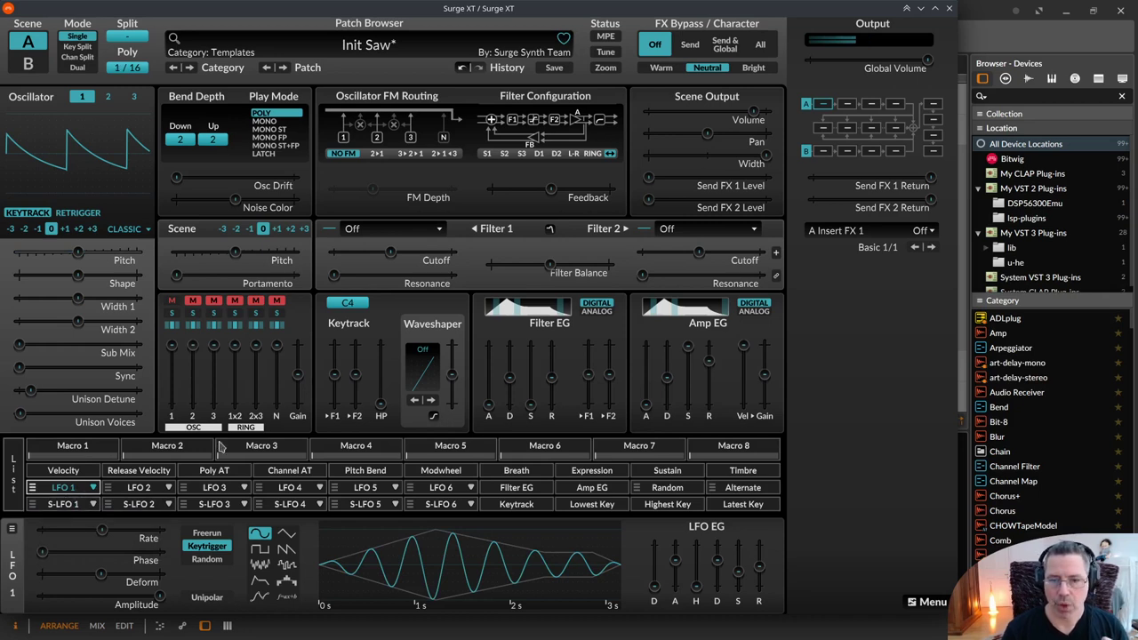
left_click(16, 488)
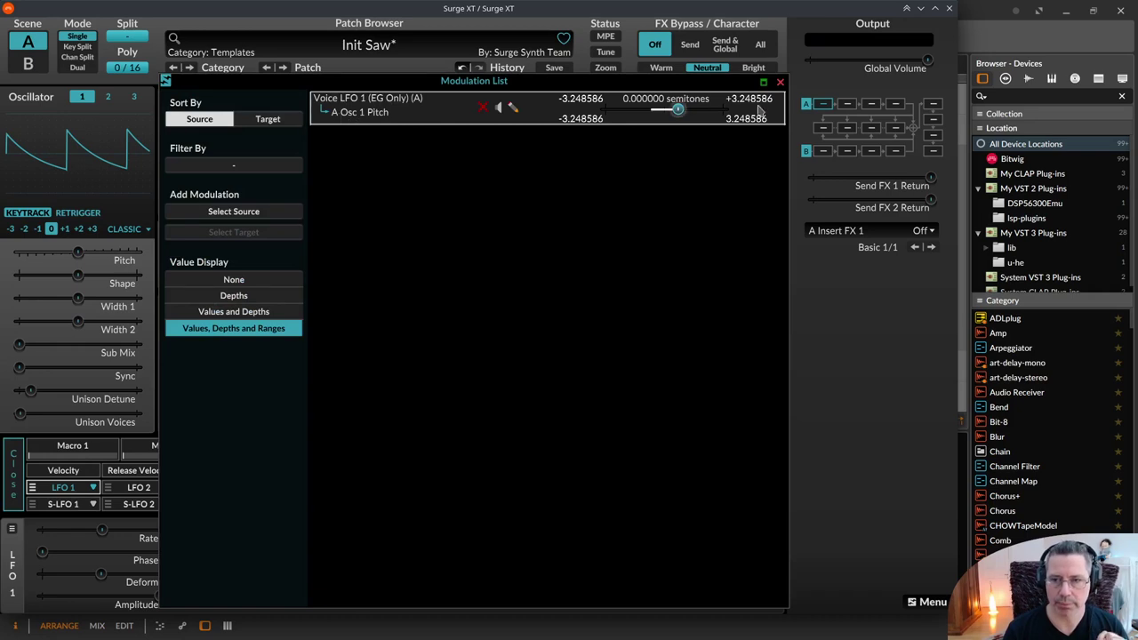
left_click(779, 82)
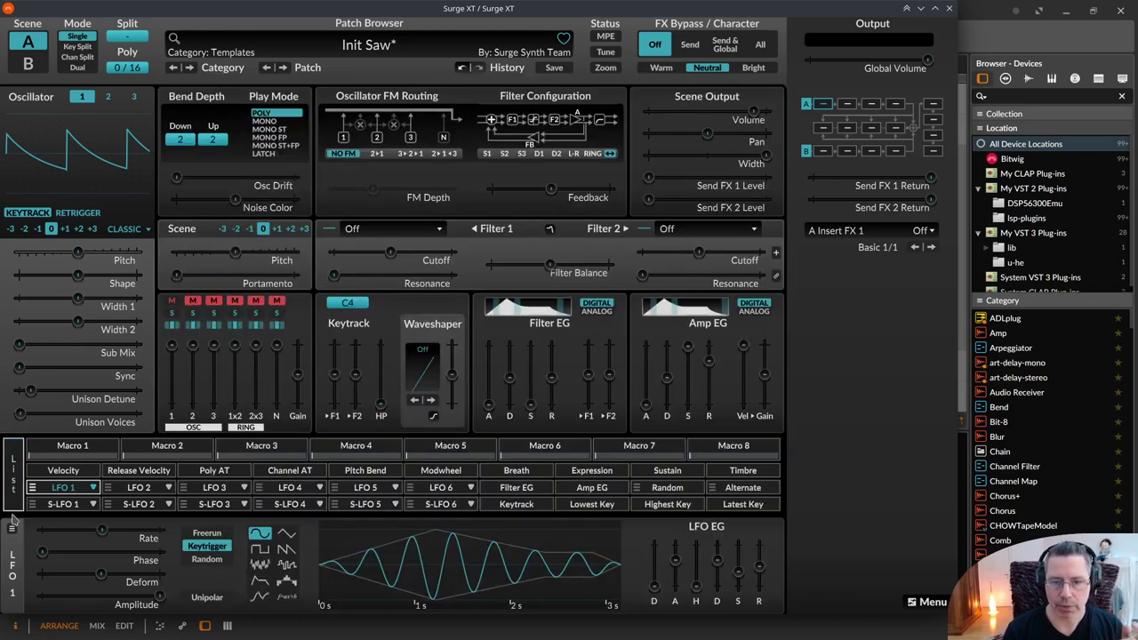
left_click(32, 488)
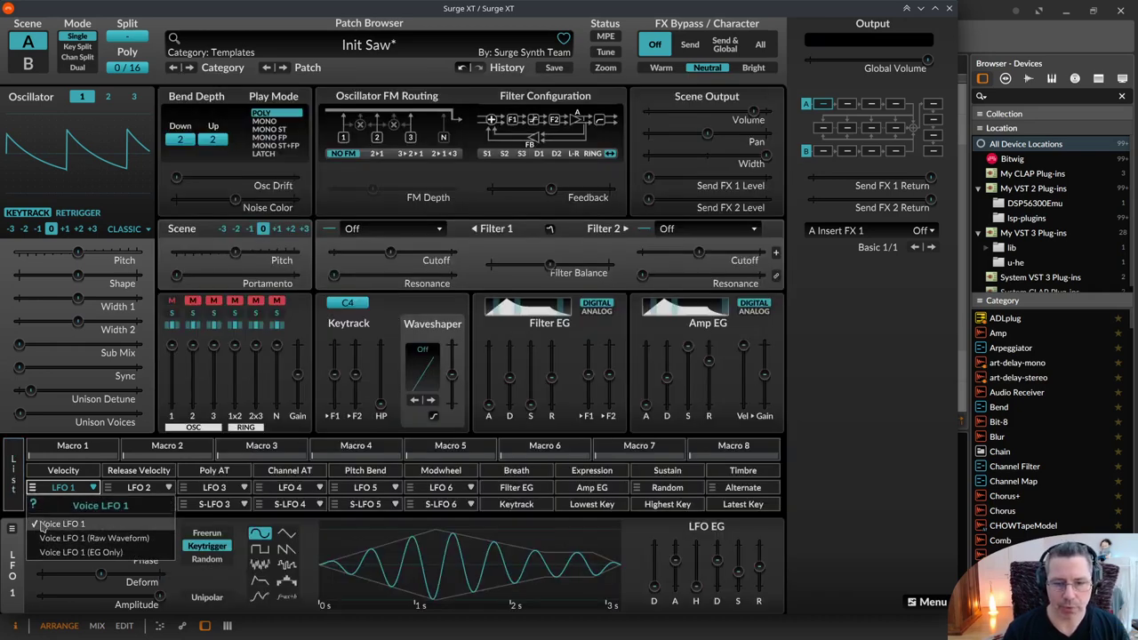
left_click(175, 607)
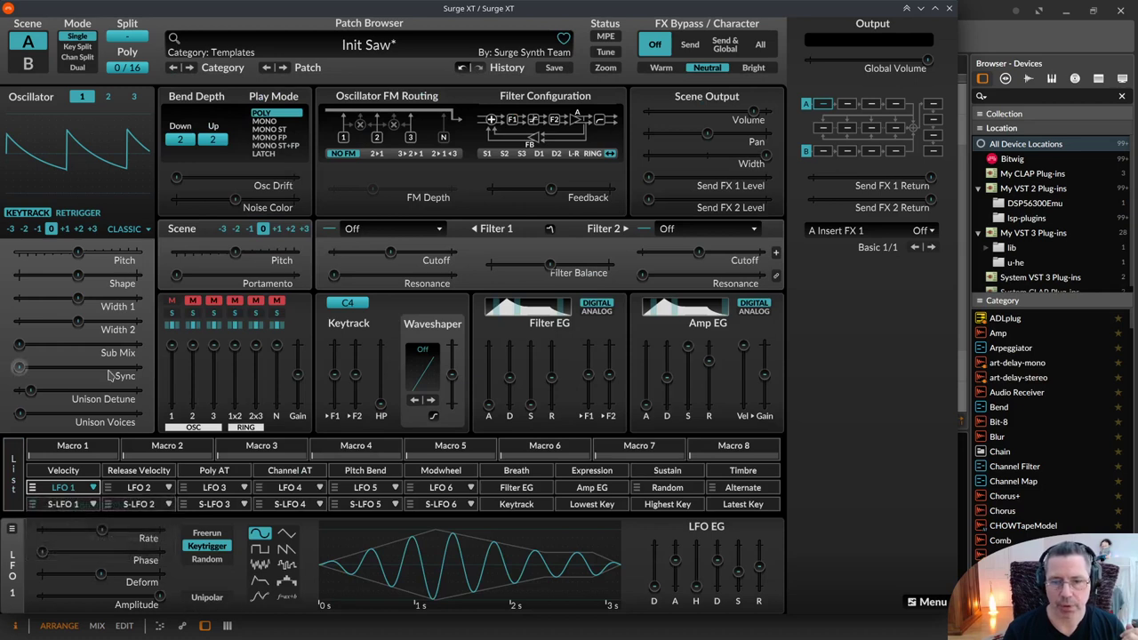
Step: Delete the Voice LFO 1 (EG Only) modulation of oscillator 1's pitch from the Modulation List
left_click(13, 475)
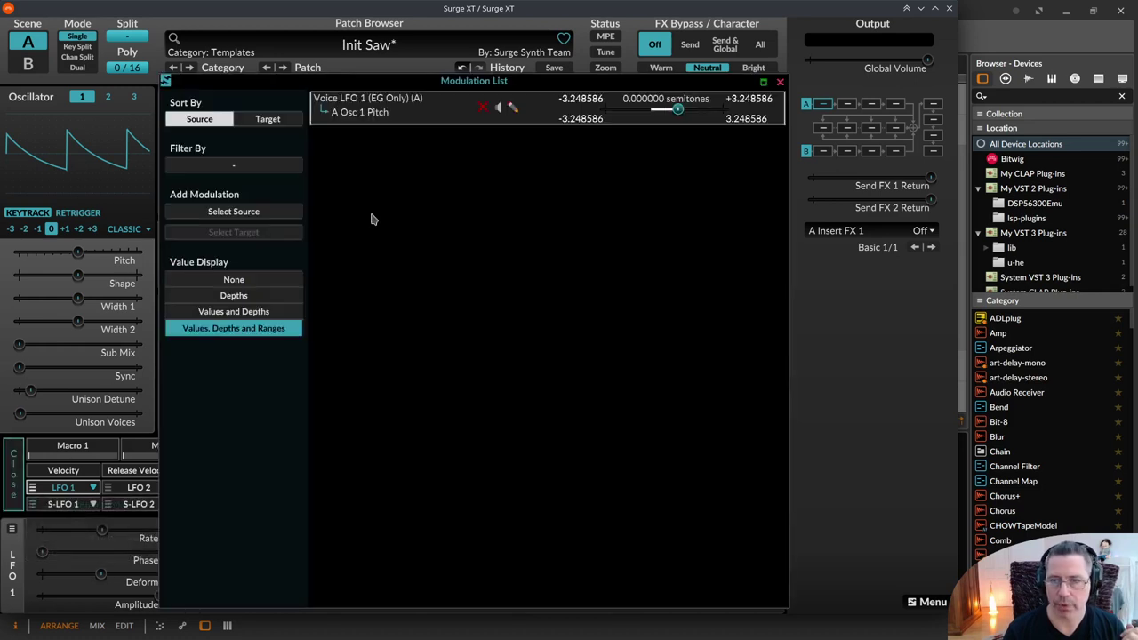
left_click(487, 107)
left_click(780, 84)
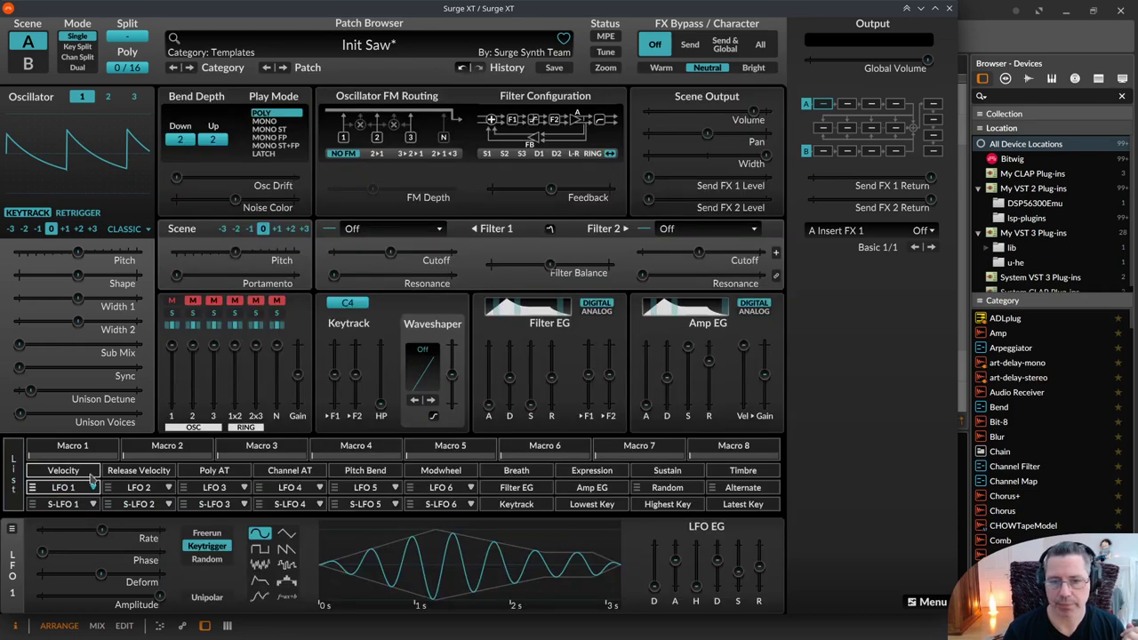
left_click(56, 488)
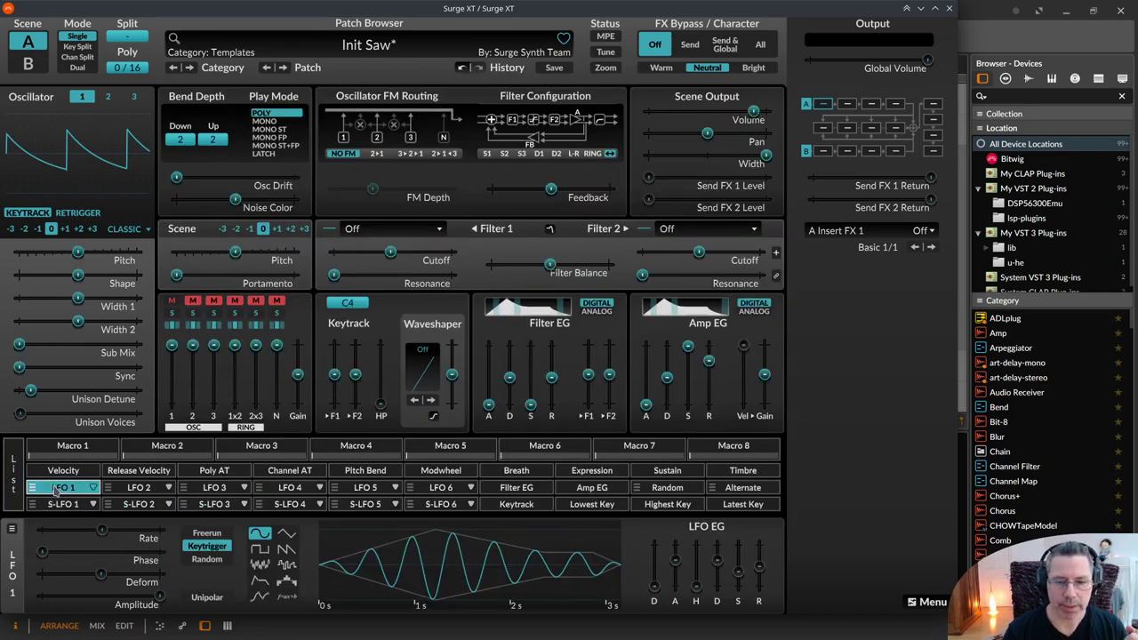
left_click_drag(78, 254, 107, 253)
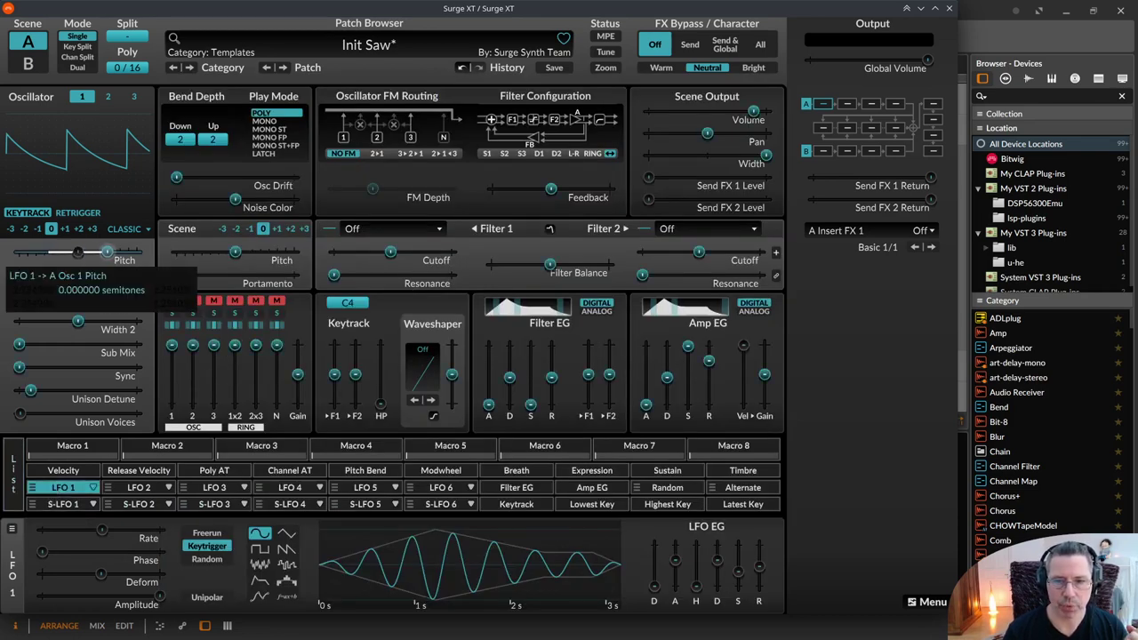
double_click(106, 253)
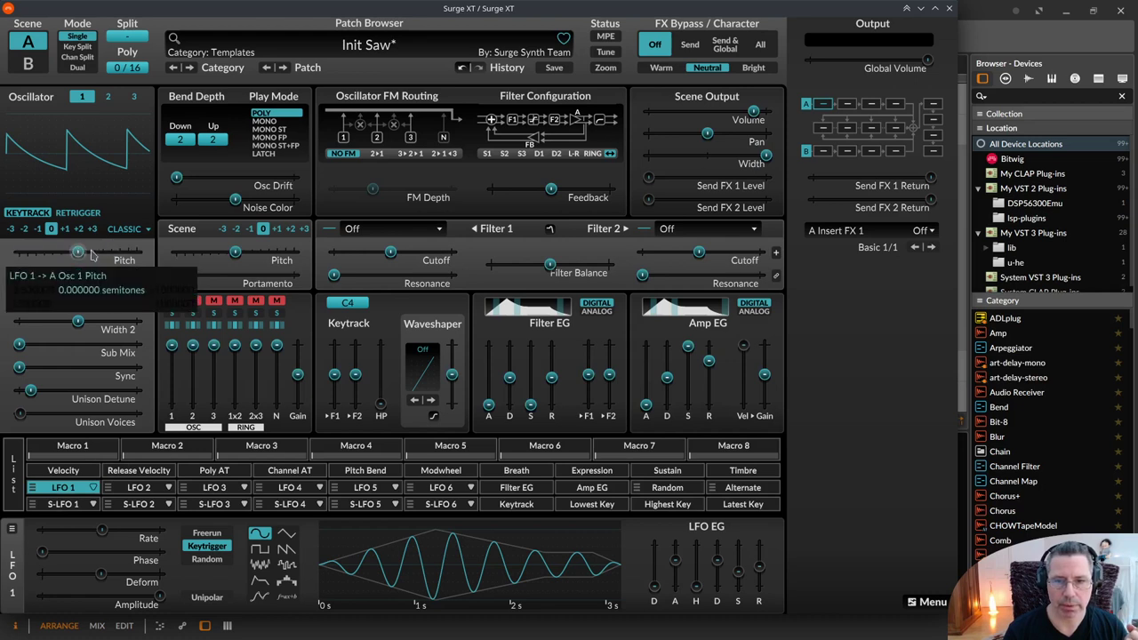
Step: Modulate oscillator 1's pitch by 12 semitones from Voice LFO 1 (Raw Waveform) and check the routing in the Modulation List
right_click(78, 255)
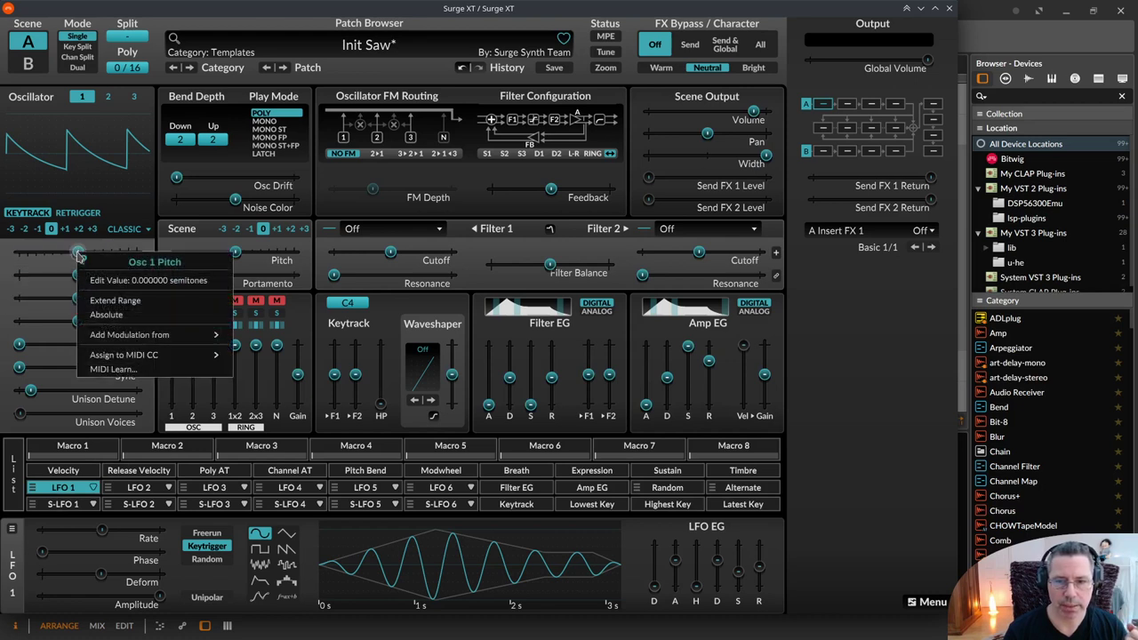
mouse_move(129, 334)
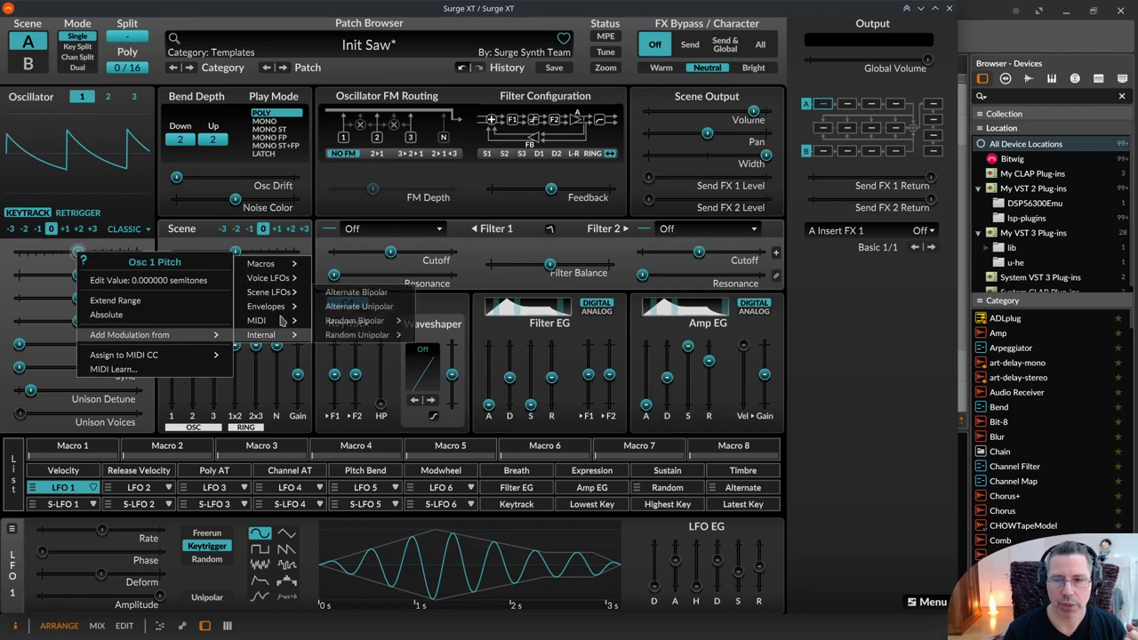
mouse_move(282, 279)
mouse_move(342, 284)
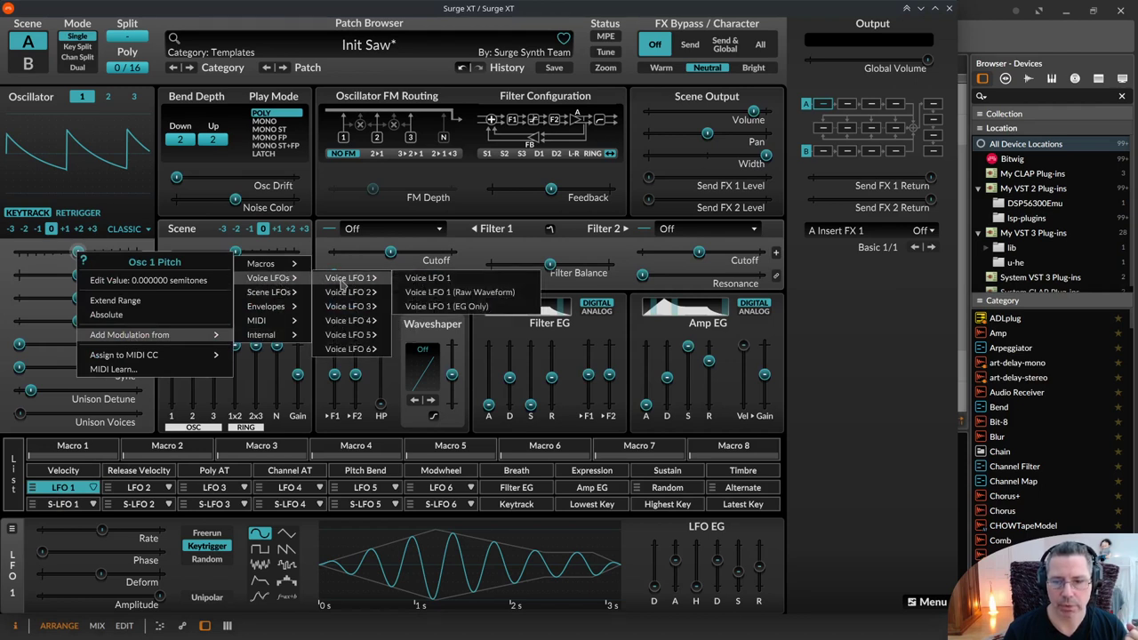
left_click(495, 294)
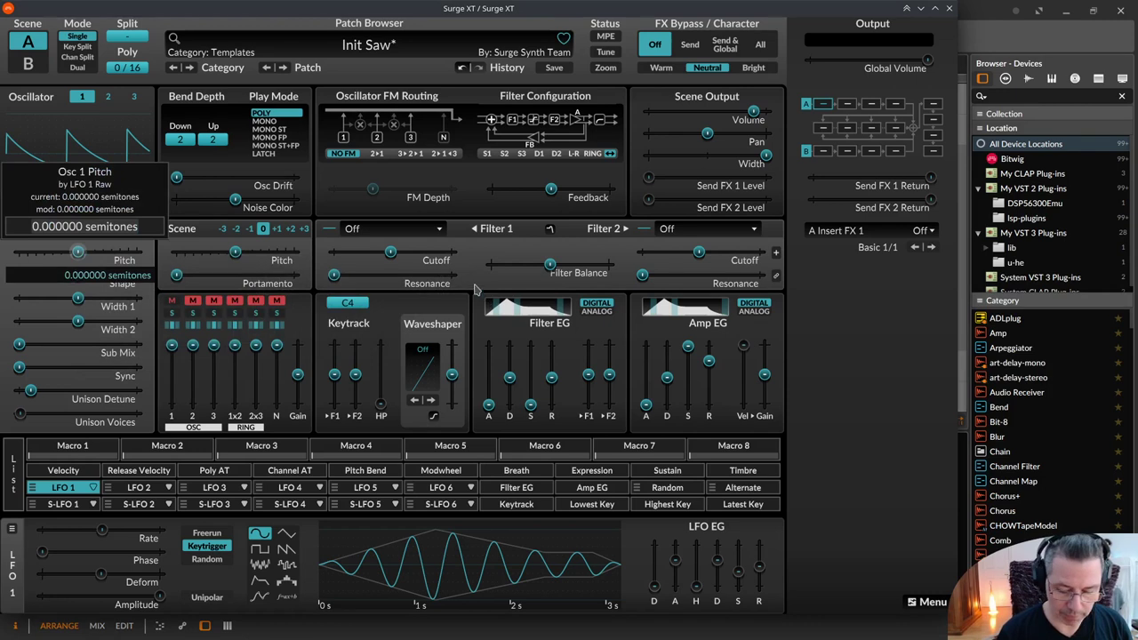
left_click(104, 221)
type("12")
key("Return")
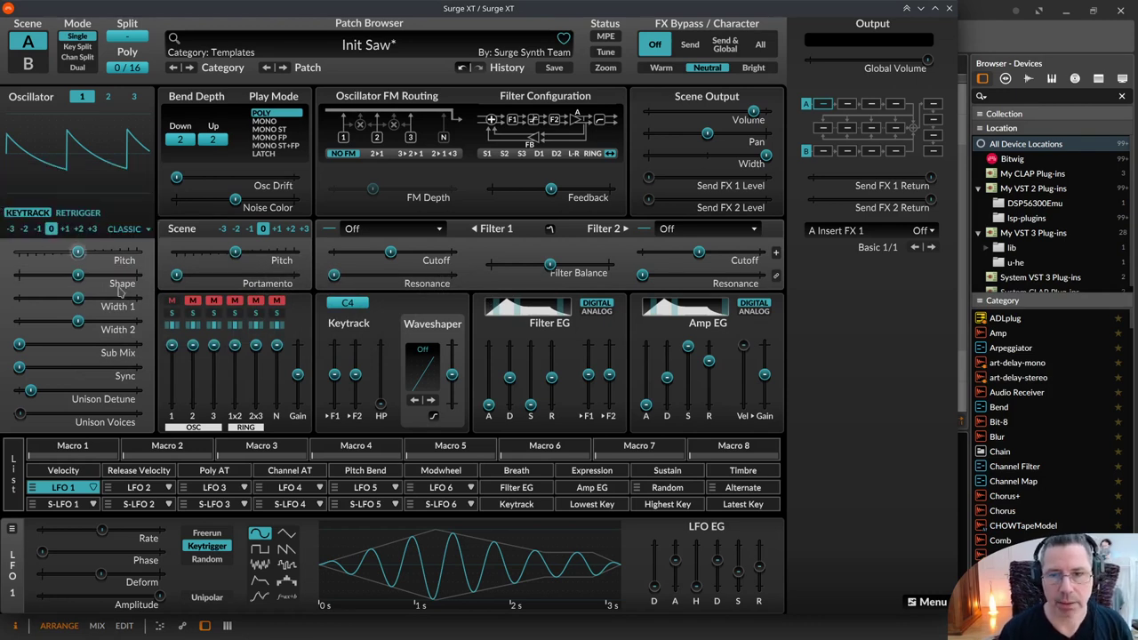
left_click(12, 471)
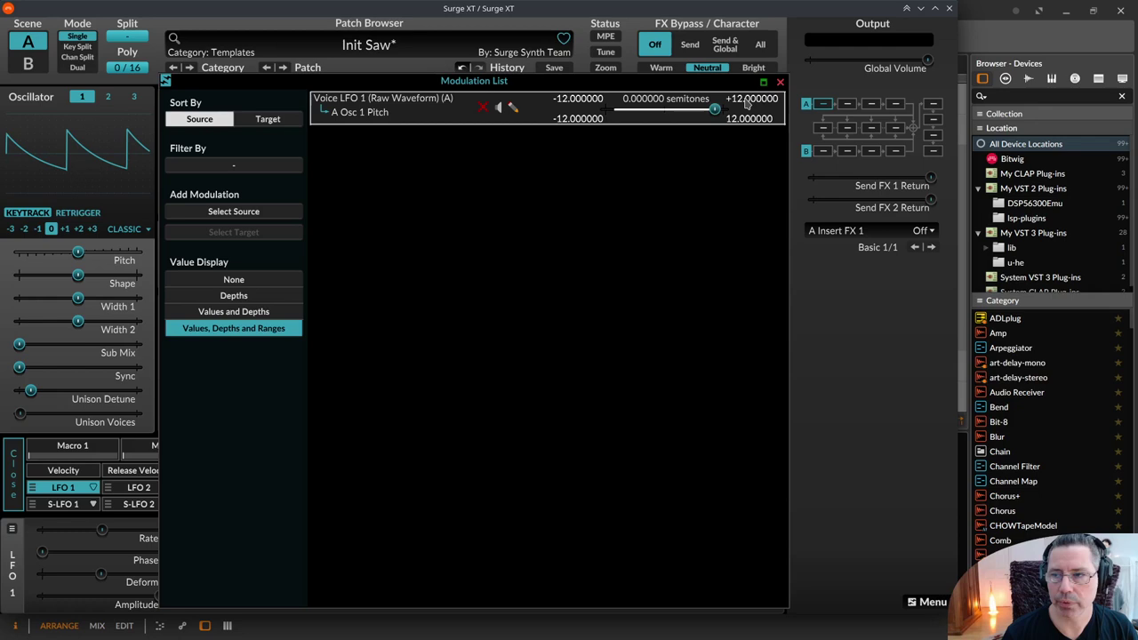
left_click(780, 82)
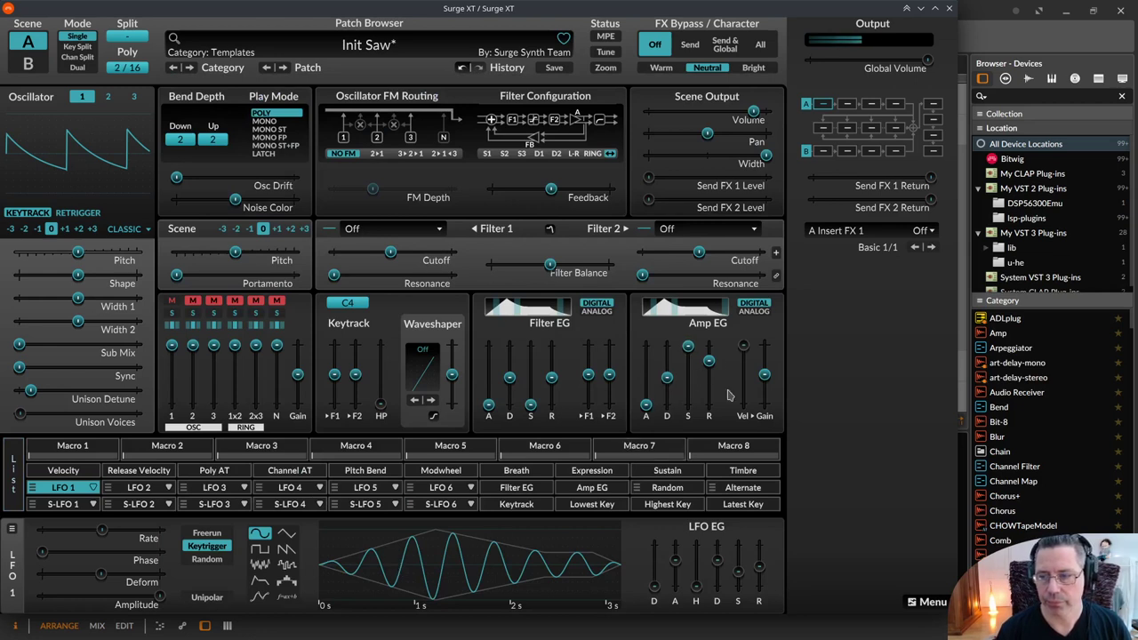
Step: Leave LFO 1's modulation assignment mode and shorten the Amp EG release itself
left_click_drag(709, 361, 709, 395)
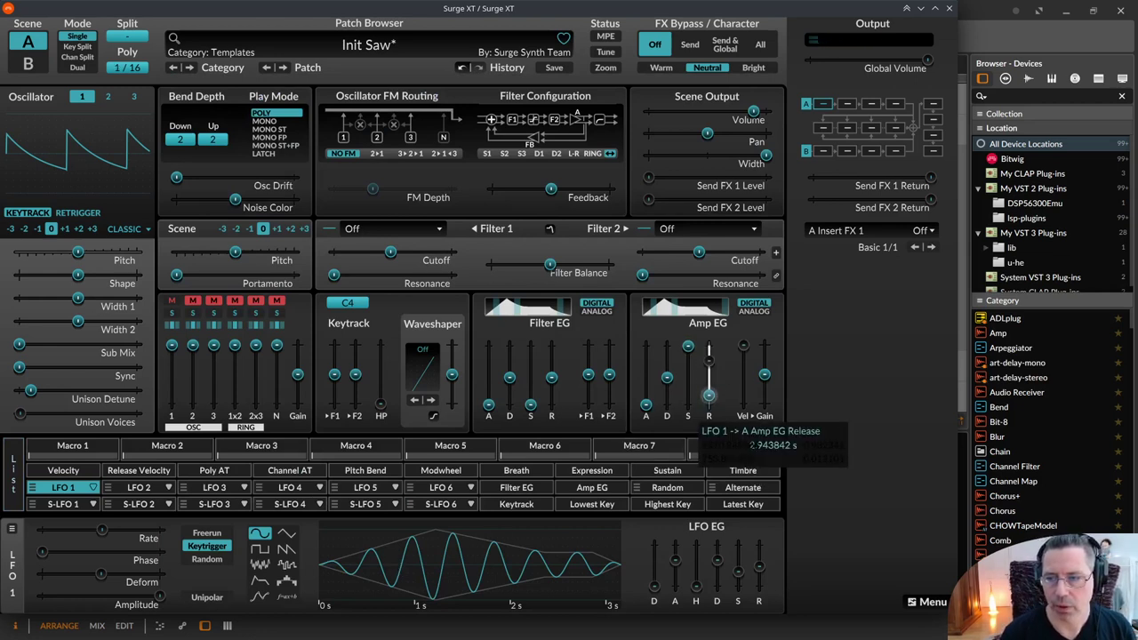
middle_click(708, 400)
left_click_drag(709, 360, 711, 398)
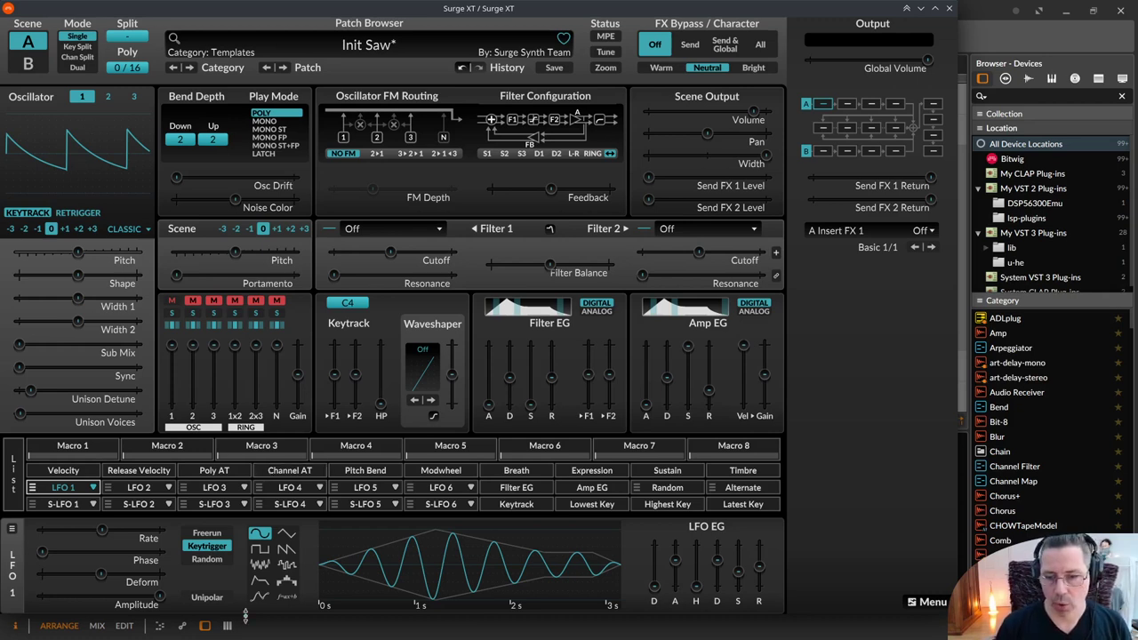
Step: Change LFO 1's type to Step Sequencer and sketch a pattern of positive and negative steps
right_click(279, 584)
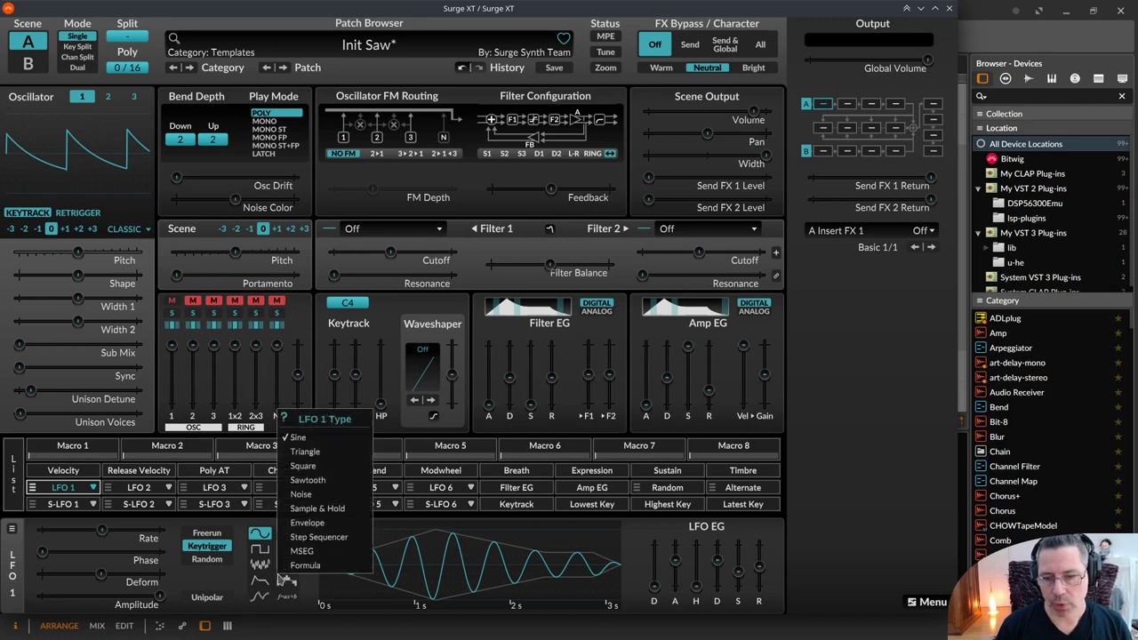
left_click(320, 538)
mouse_move(351, 567)
left_mouse_down()
mouse_move(393, 560)
mouse_move(382, 595)
mouse_move(471, 587)
mouse_move(558, 532)
left_mouse_up()
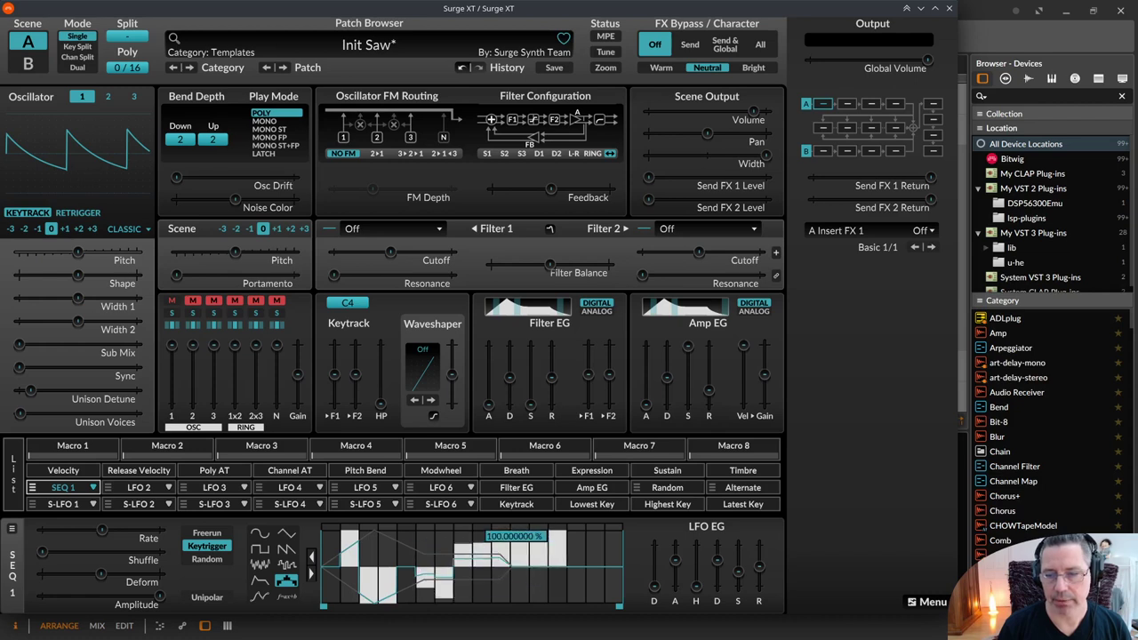
Step: Switch the step sequencer's deform to Type 2 and raise its amount to 100 %
mouse_move(101, 574)
left_mouse_down()
mouse_move(157, 573)
mouse_move(55, 573)
mouse_move(125, 573)
mouse_move(102, 574)
left_mouse_up()
right_click(103, 575)
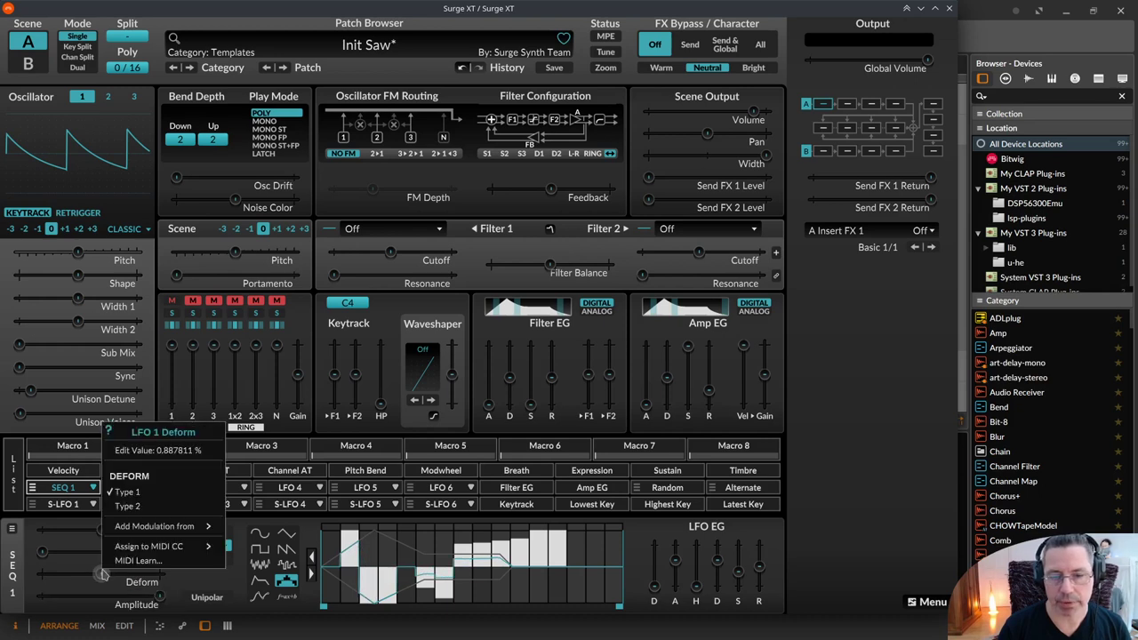
left_click(127, 506)
left_click_drag(102, 573, 147, 573)
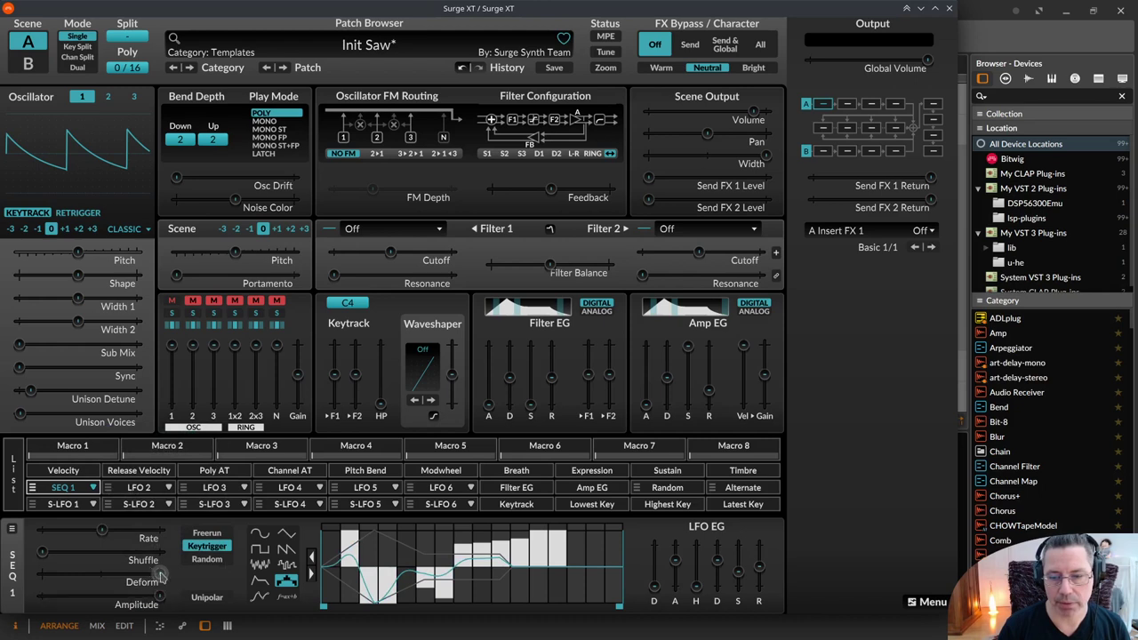
Step: Compare deform Type 1 and Type 2 on the step curve, end on Type 2 and lower the deform to nearly zero
right_click(161, 576)
left_click(181, 494)
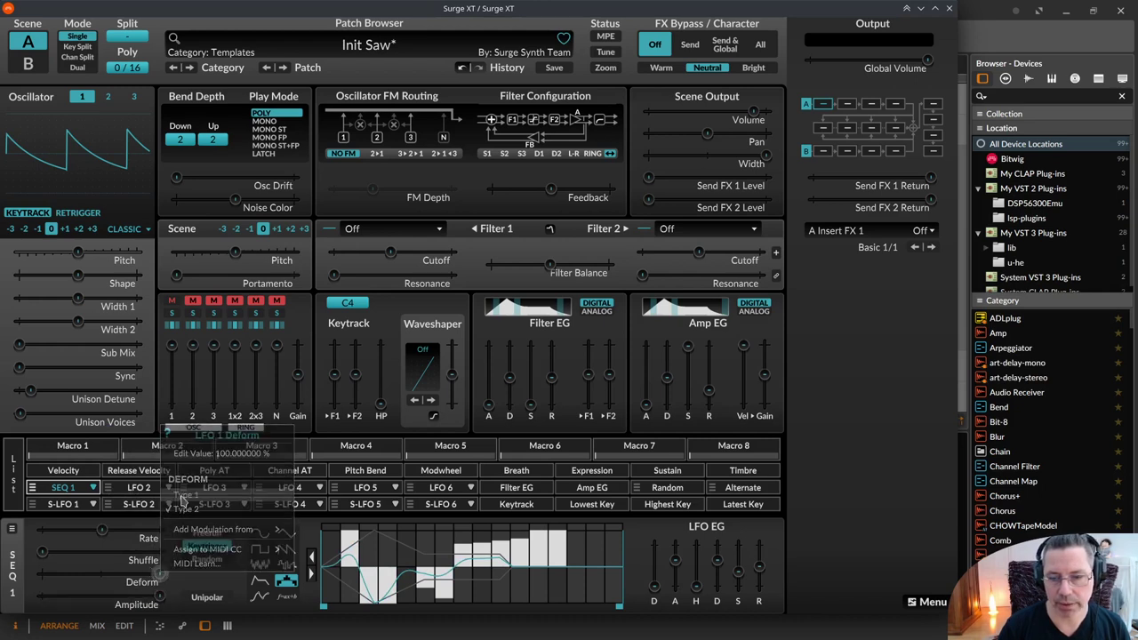
right_click(161, 576)
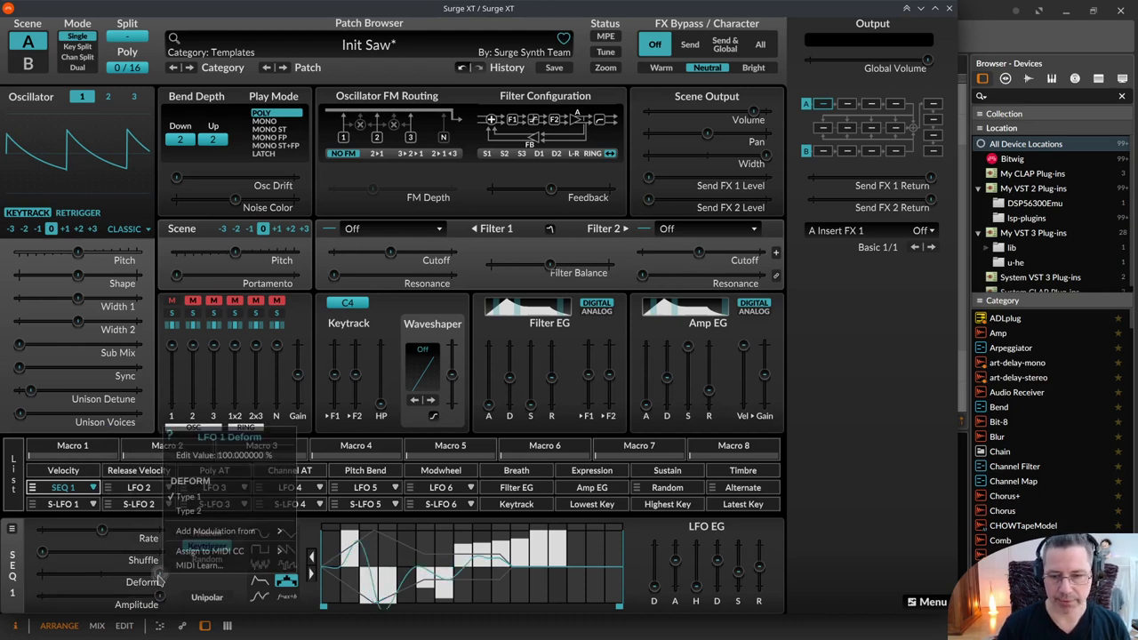
left_click(190, 513)
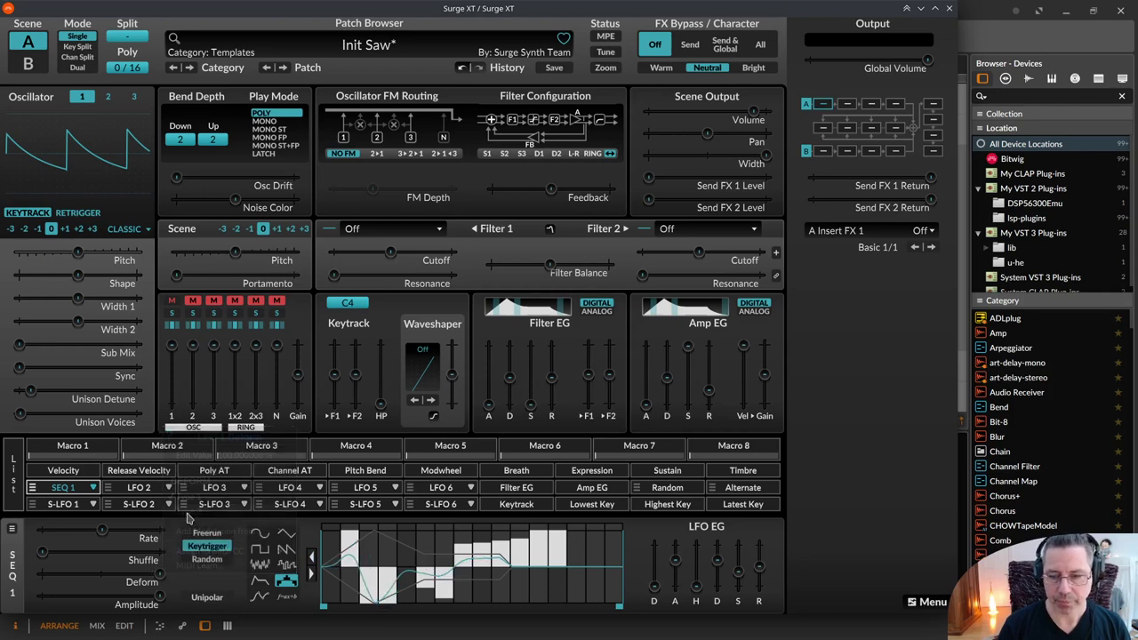
right_click(161, 576)
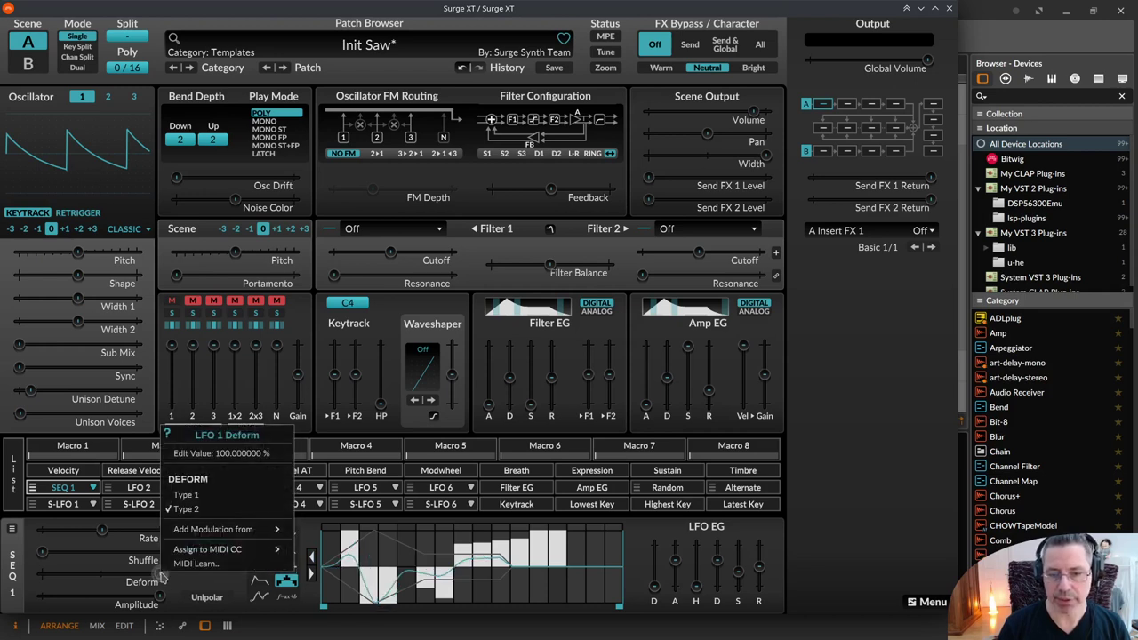
left_click(186, 494)
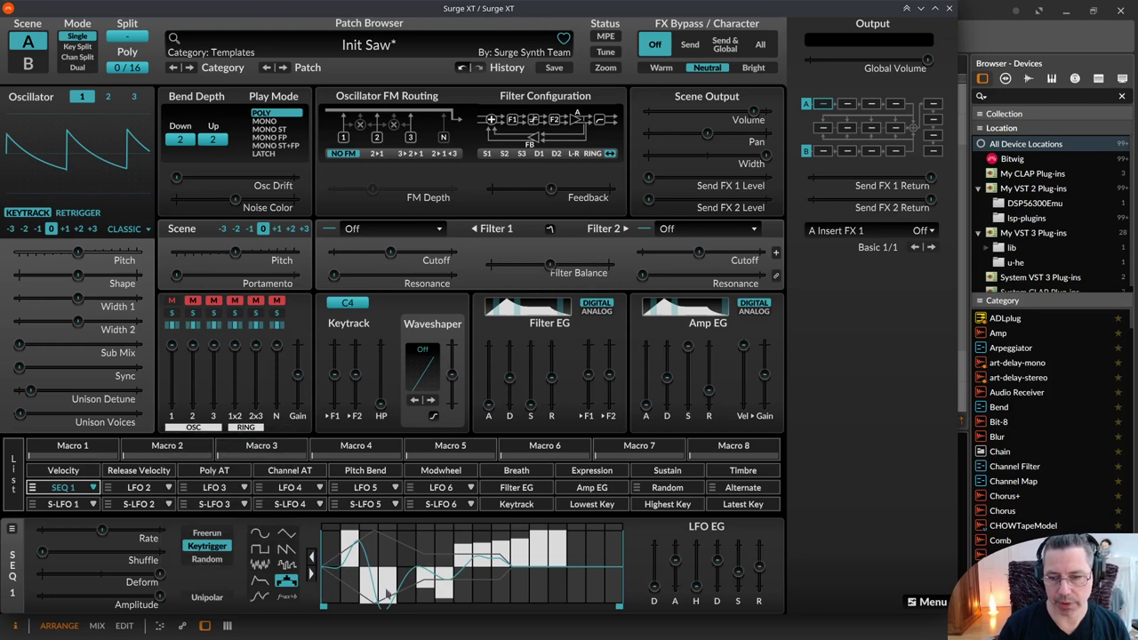
right_click(161, 577)
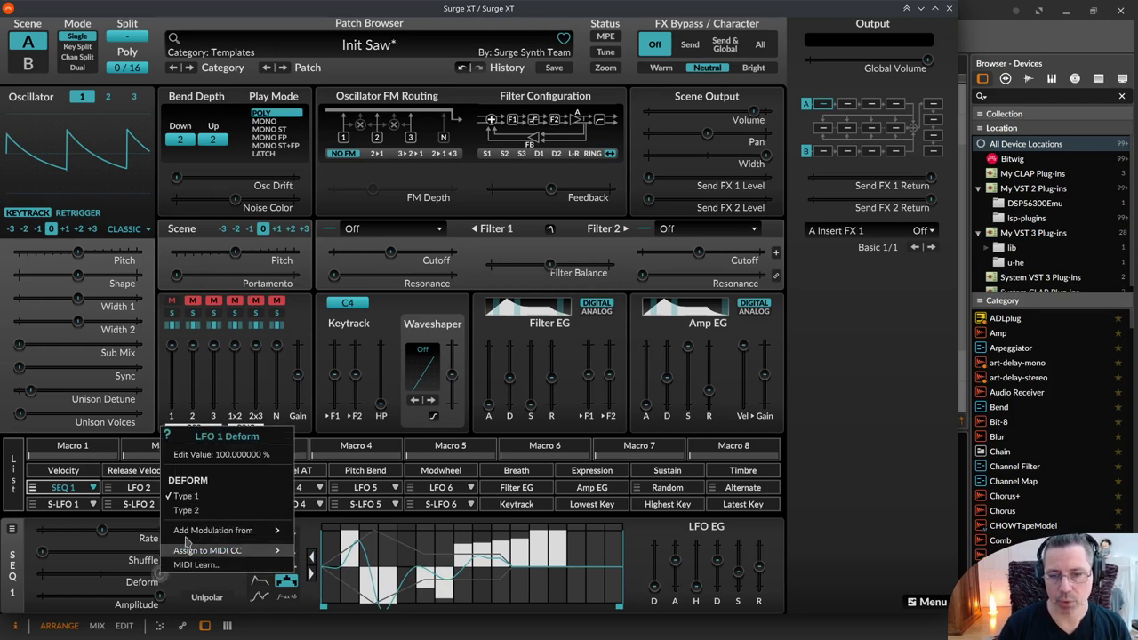
left_click(181, 498)
right_click(162, 578)
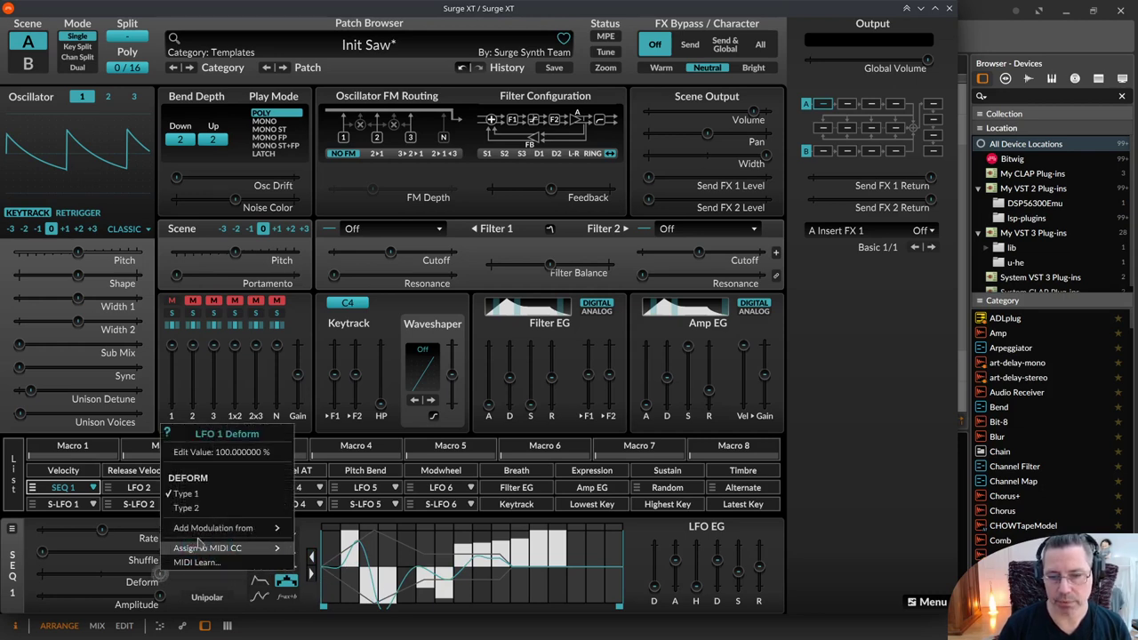
left_click(206, 510)
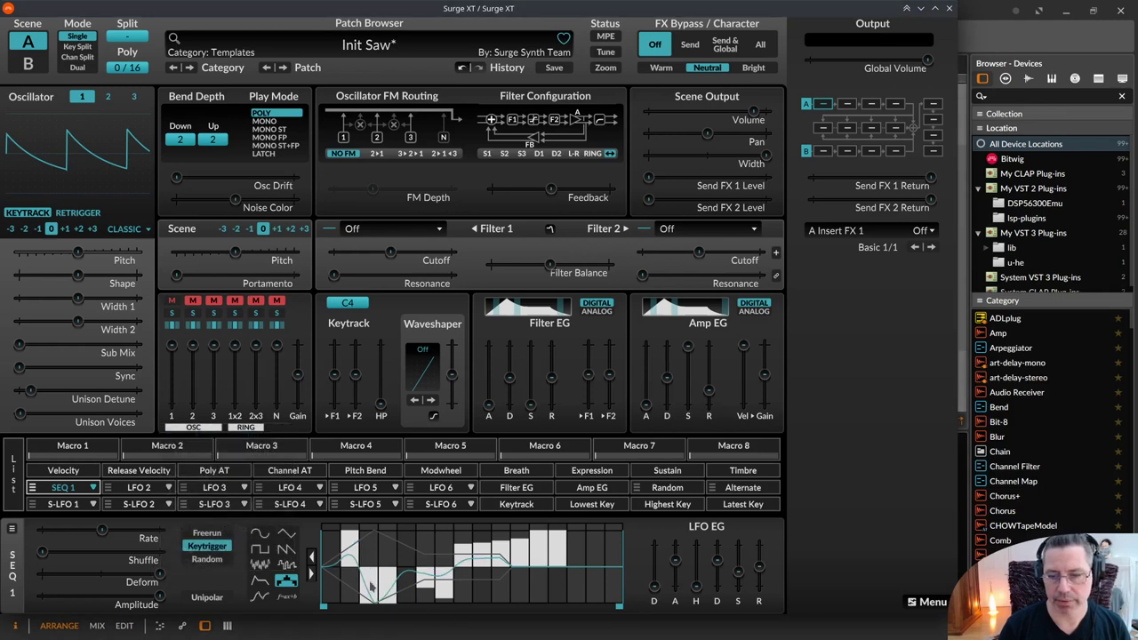
left_click_drag(161, 574, 105, 574)
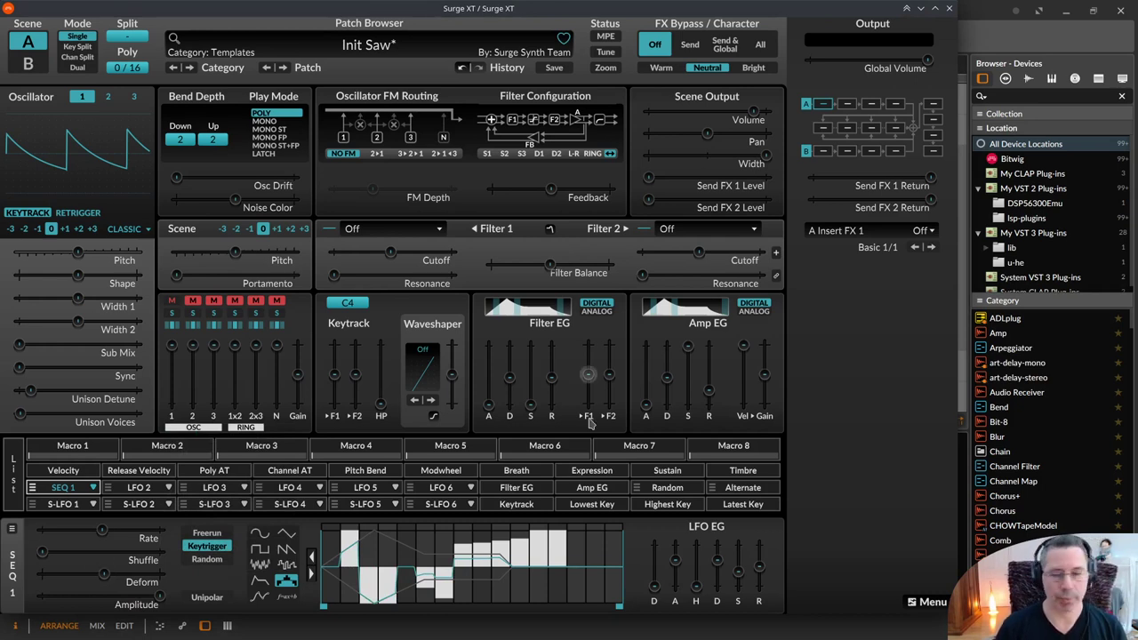
Step: Browse the template patches and the full list of factory and third-party patch categories
mouse_move(700, 216)
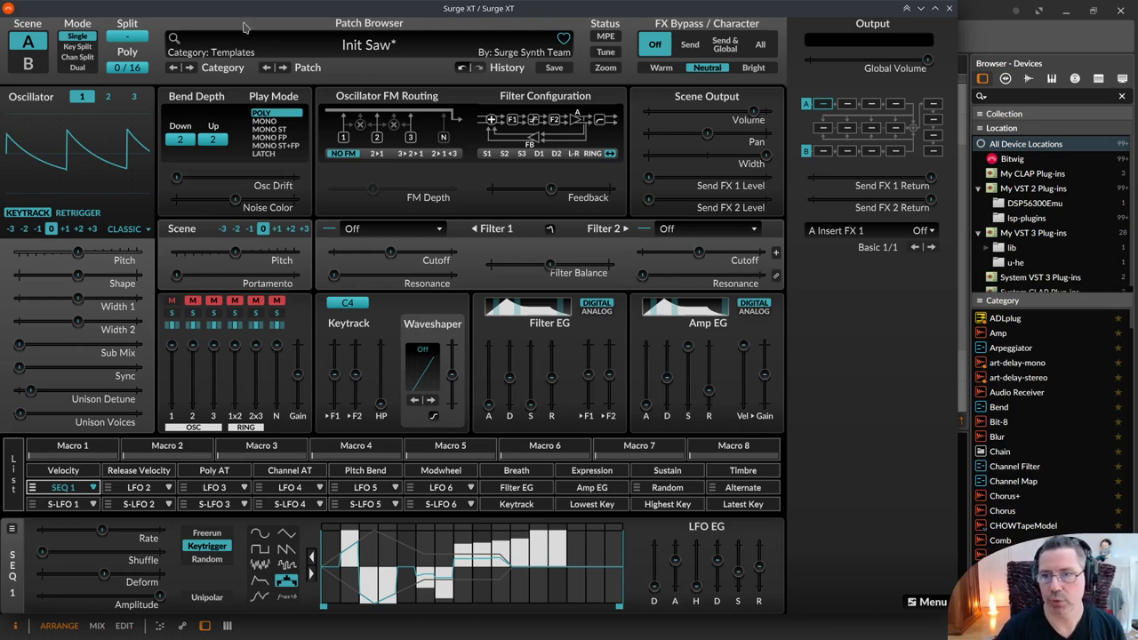
left_click(360, 49)
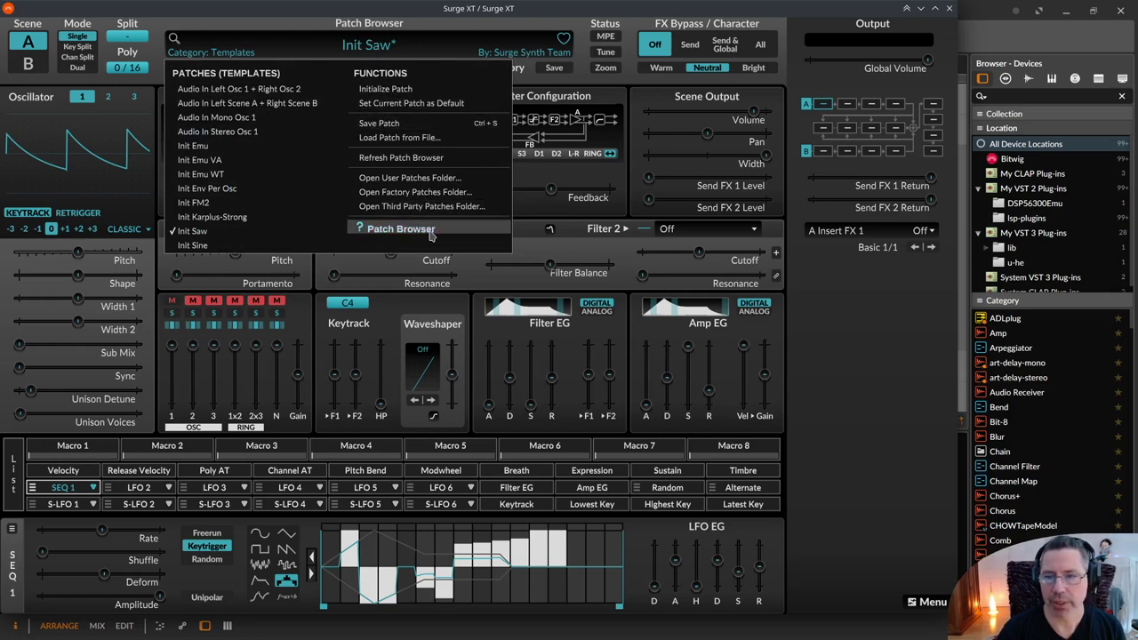
left_click(370, 46)
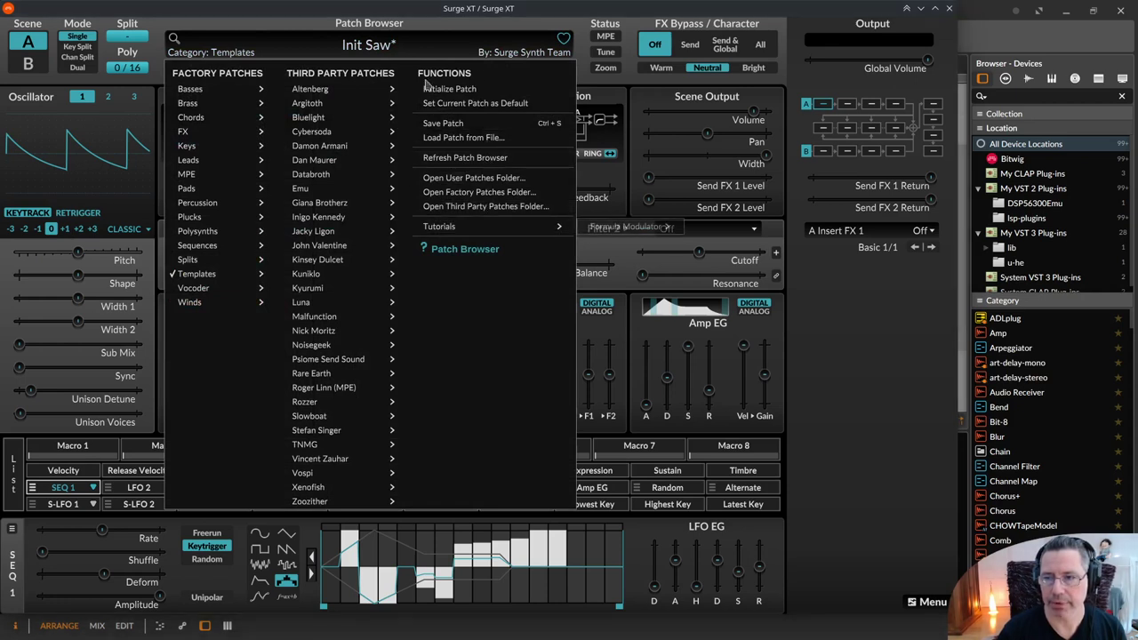
left_click(416, 44)
Step: Remove the Init Saw patch from the favorites and recheck its favorite mark in the template patch list
left_click(377, 49)
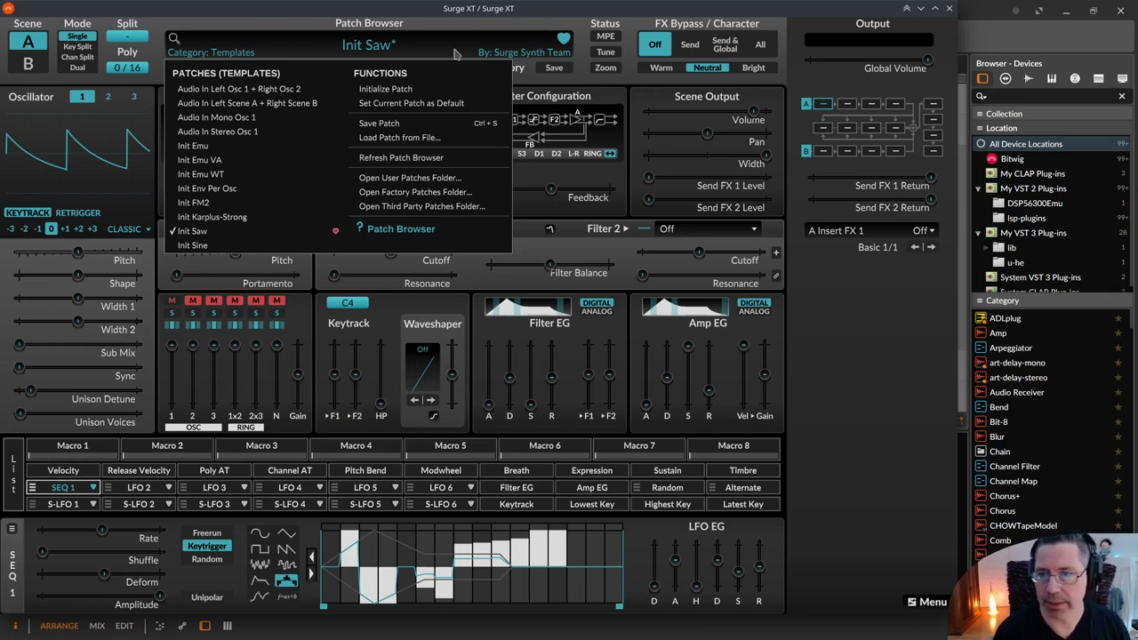
left_click(563, 46)
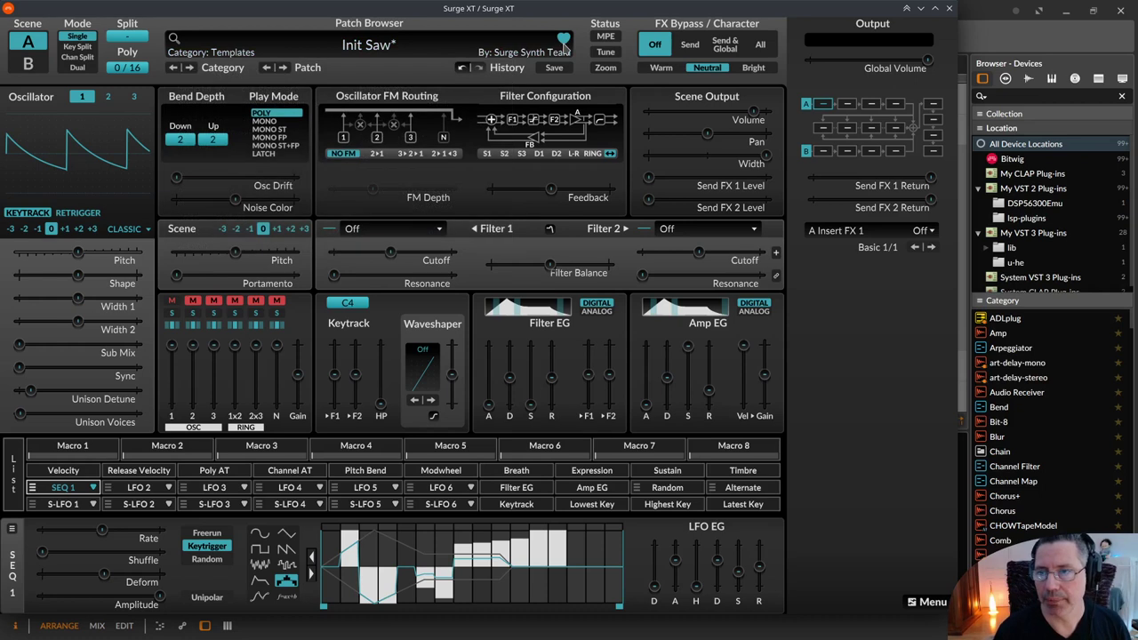
left_click(460, 51)
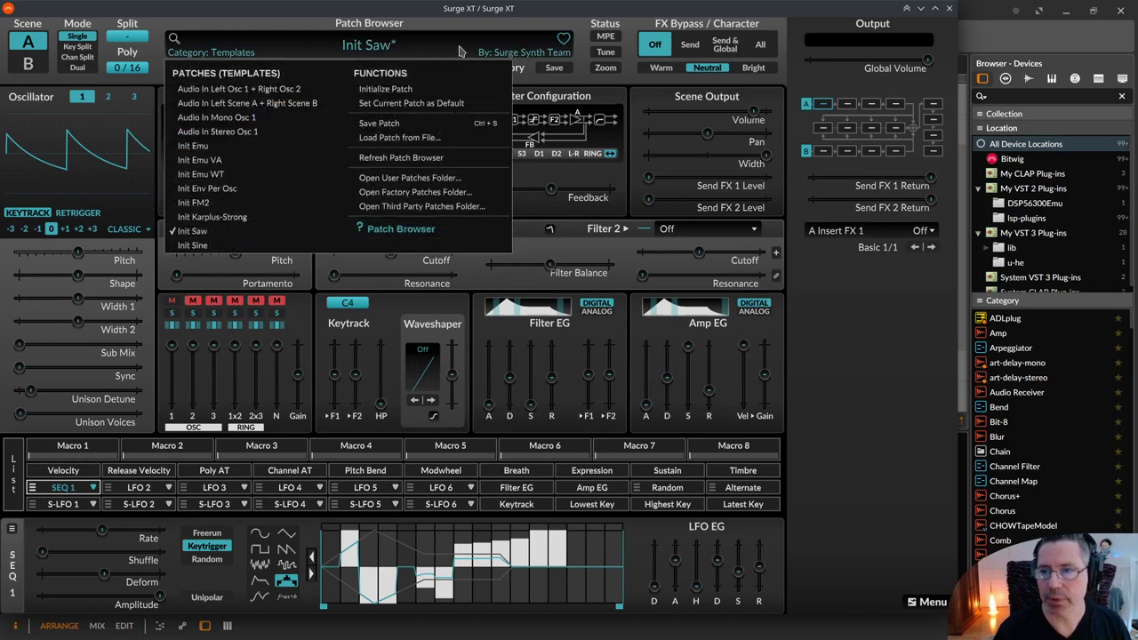
left_click(563, 46)
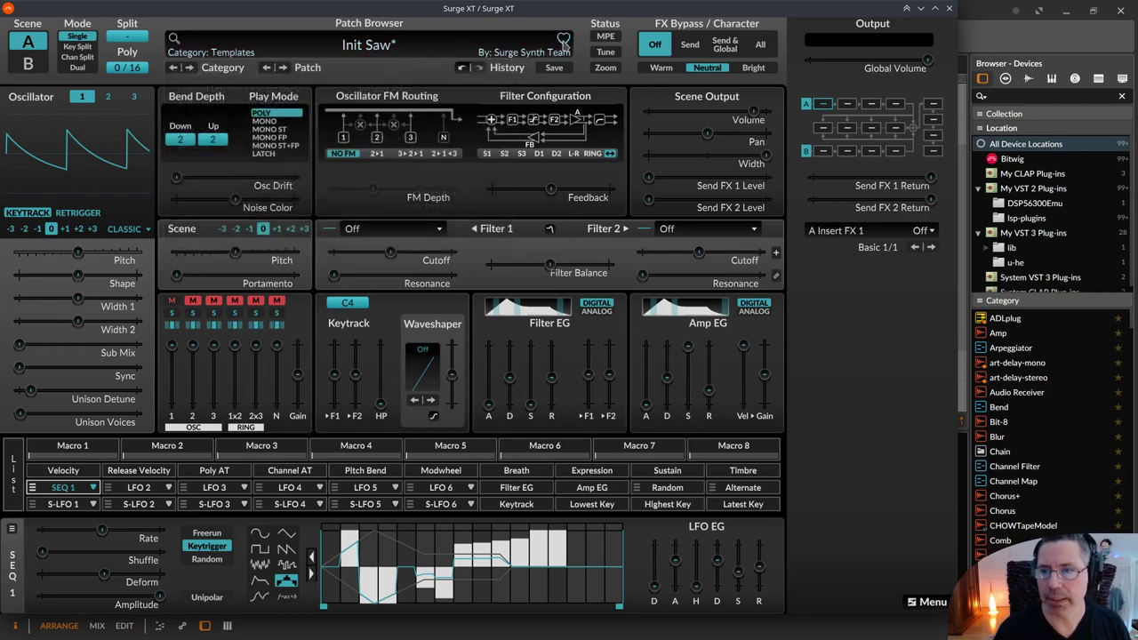
Step: Load Tape Keys from the favorites list and replace it with the favorite patch Eighties Drone
left_click(564, 42)
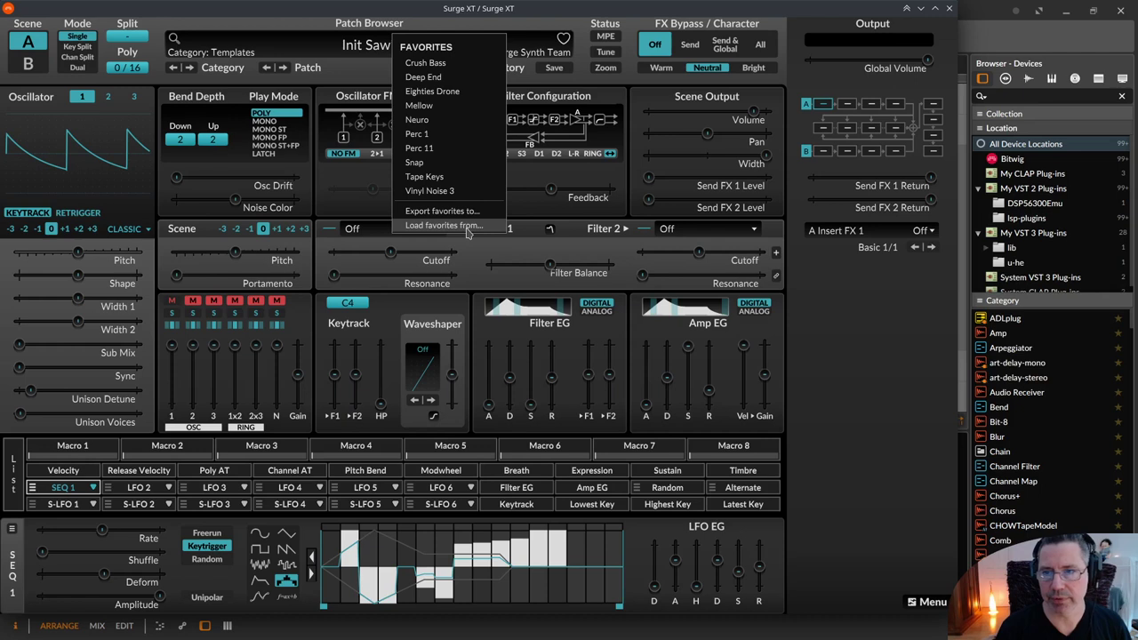
left_click(430, 177)
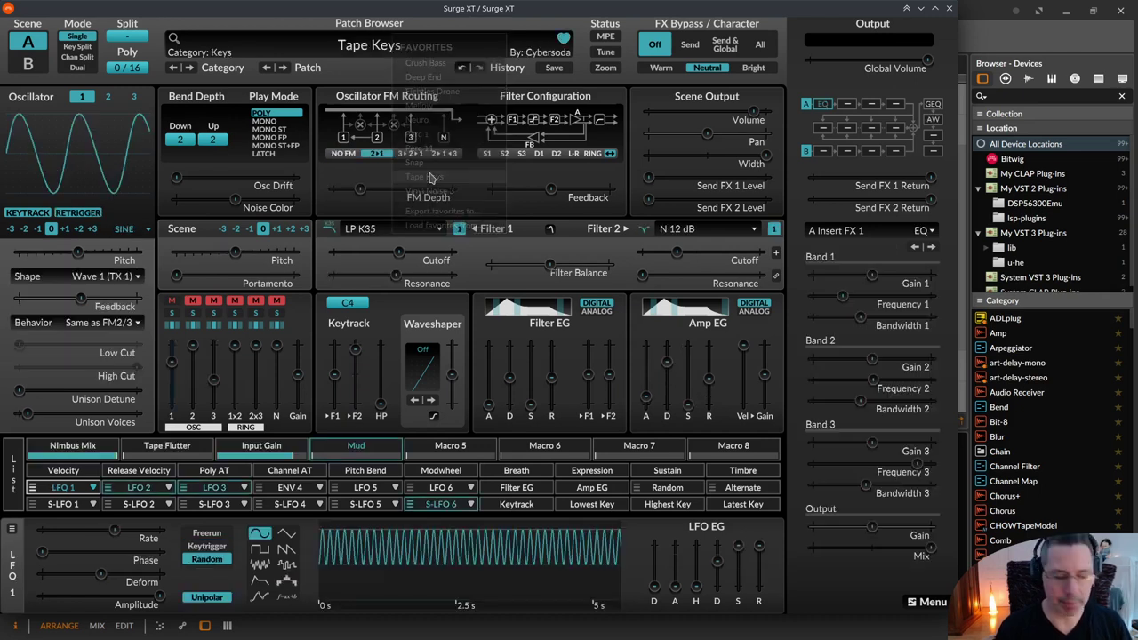
left_click(563, 40)
left_click(449, 91)
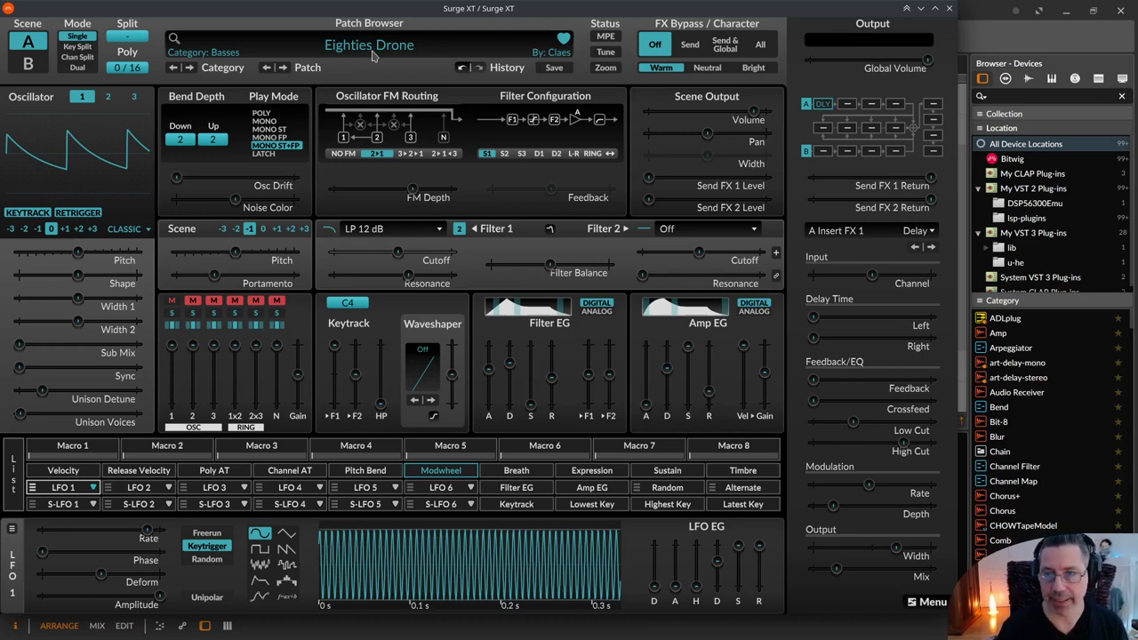
Step: Step forward and back through the neighbouring patches in the Basses category, returning to Eighties Drone
key("ctrl+Right")
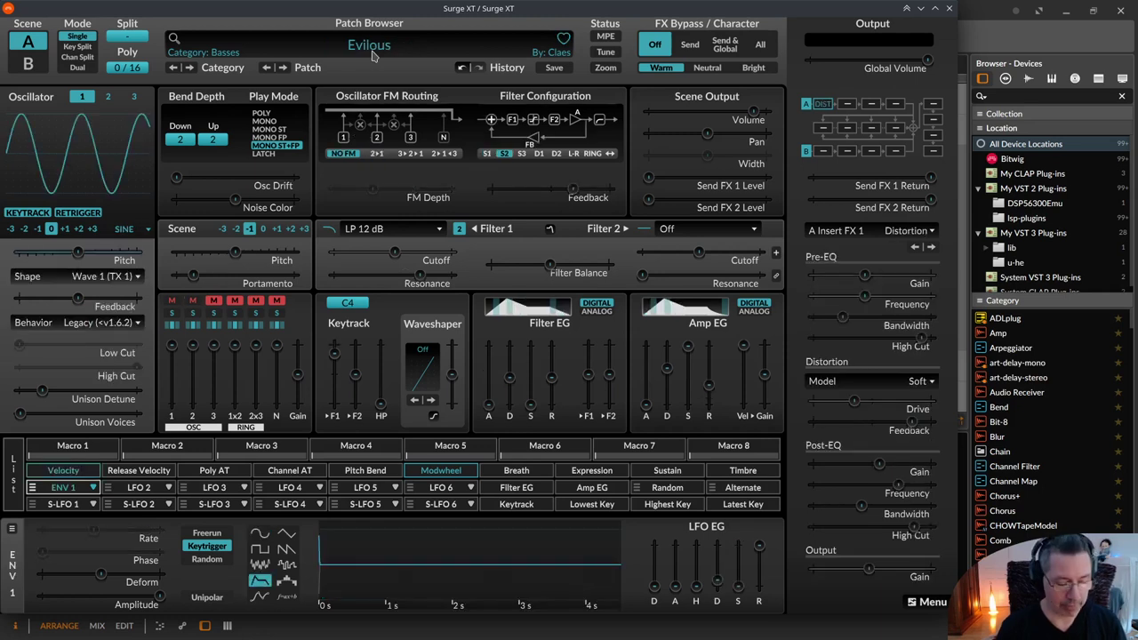
key("ctrl+Right")
key("ctrl+Right")
key("ctrl+Left")
key("ctrl+Left")
key("ctrl+Left")
key("ctrl+Left")
key("ctrl+Left")
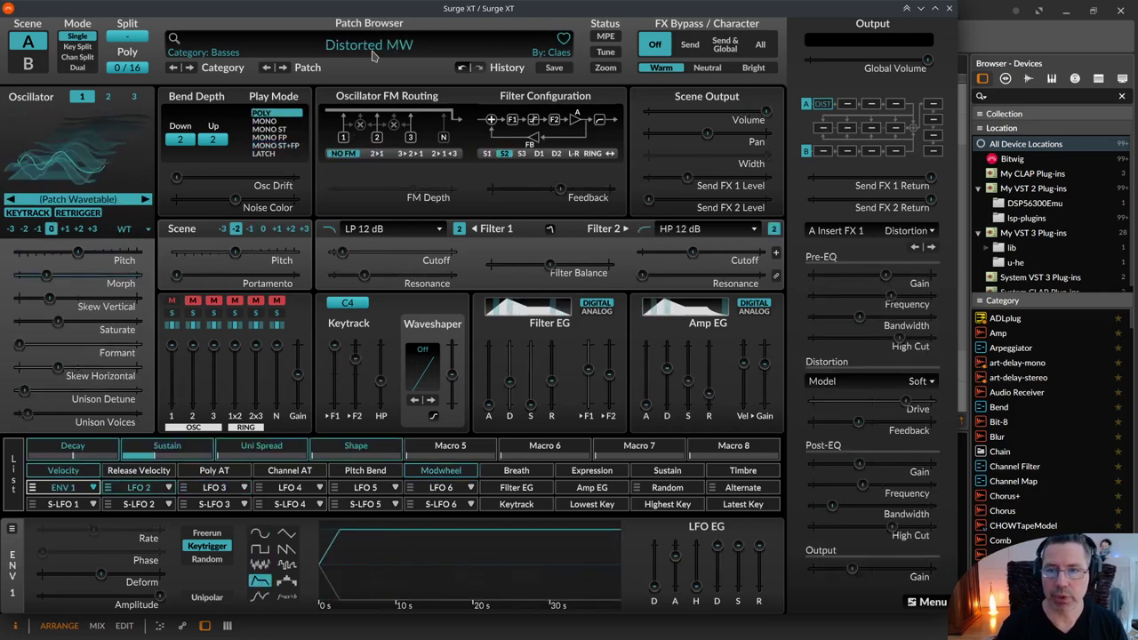
key("ctrl+Right")
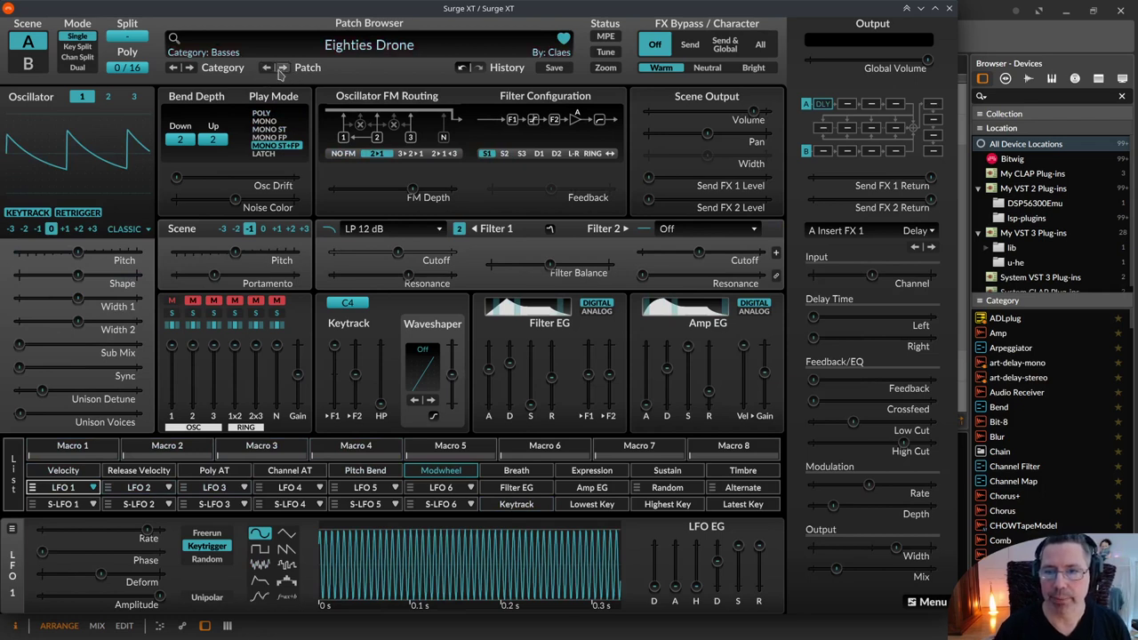
Step: Step forward through the patch categories to the third-party Leads category, loading Granular Saw
left_click(189, 70)
left_click(188, 70)
left_click(188, 70)
left_click(188, 70)
left_click(188, 71)
left_click(189, 70)
left_click(188, 70)
left_click(188, 71)
left_click(189, 71)
left_click(189, 71)
left_click(188, 70)
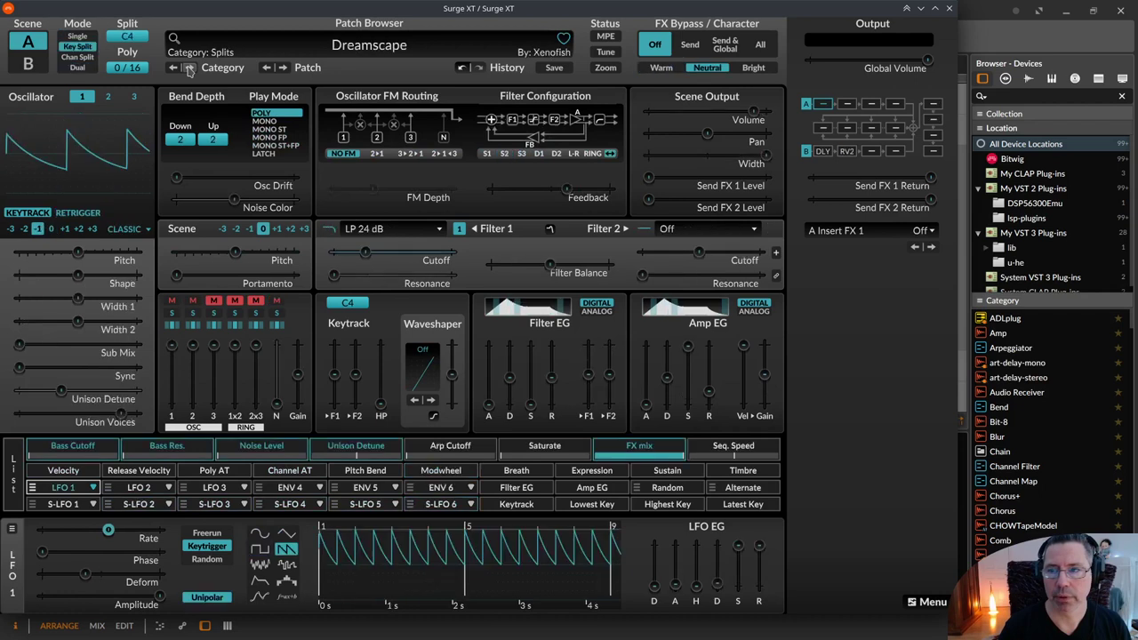
left_click(189, 70)
left_click(188, 70)
left_click(189, 70)
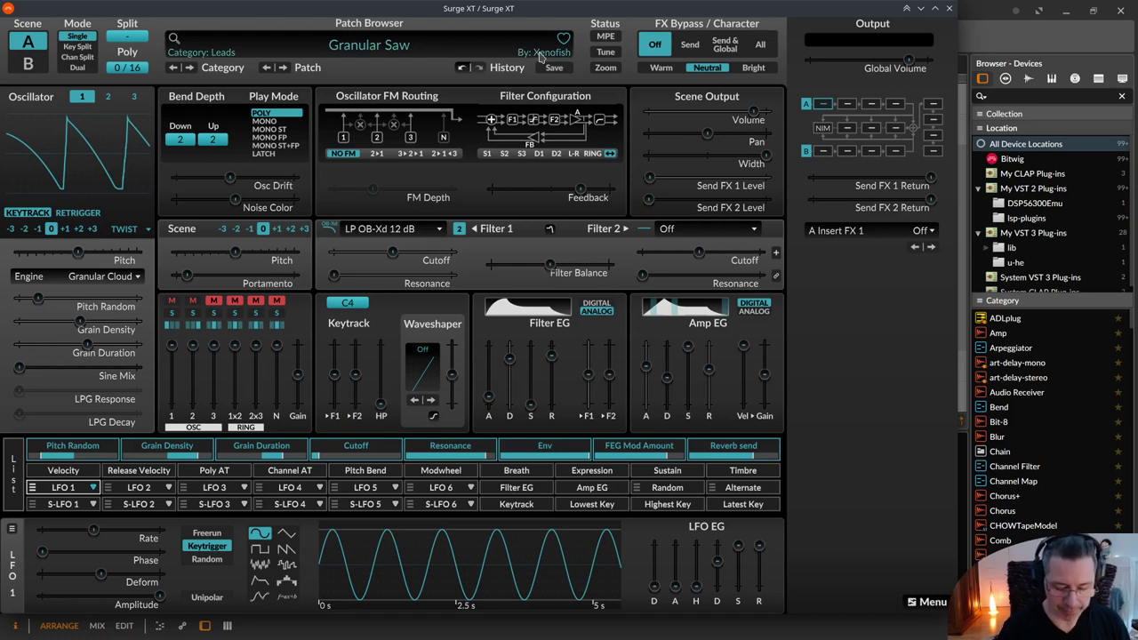
Step: Step backward through the patch categories to the third-party FX category, loading Atonal Computers
key("shift+Left")
key("shift+Left")
key("shift+Left")
key("shift+Left")
key("shift+Left")
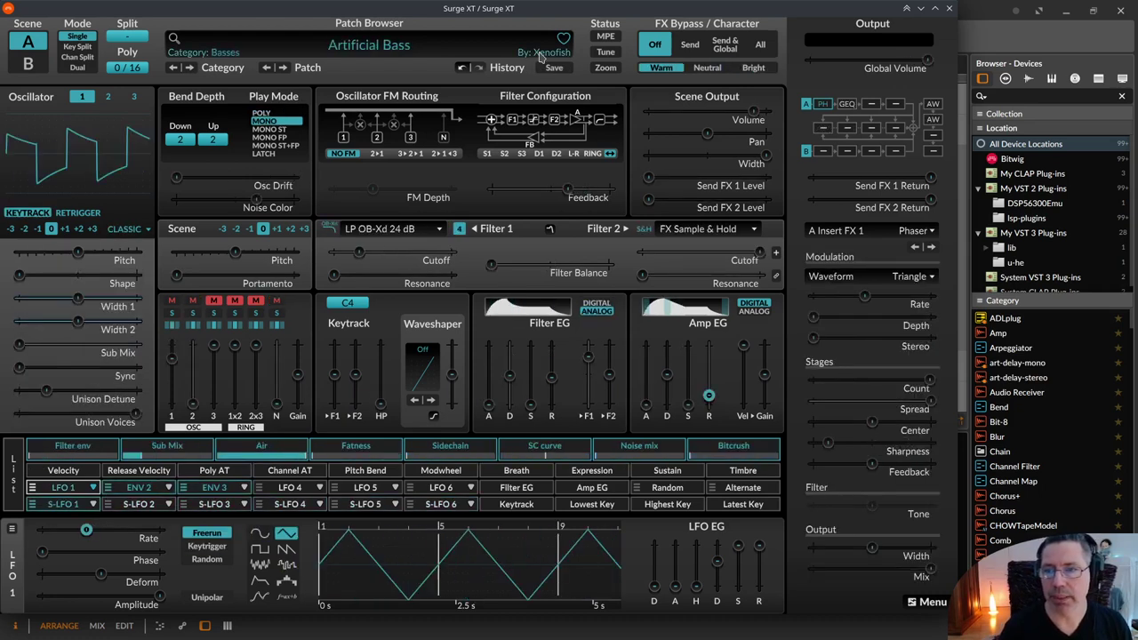
key("shift+Left")
key("shift+Left")
key("shift+Left")
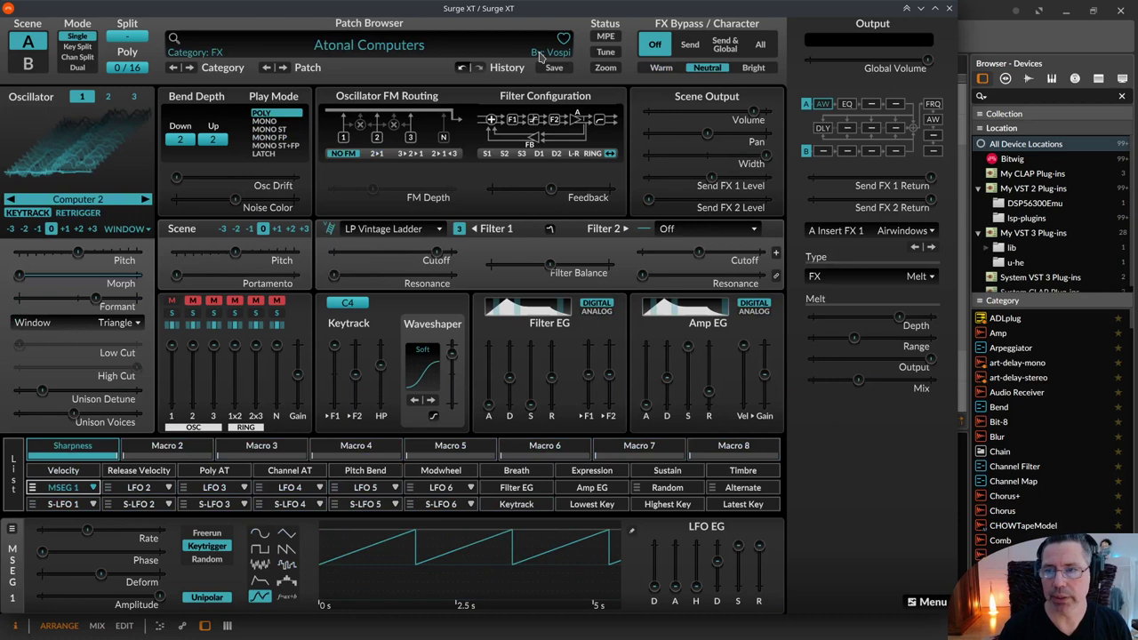
Step: Examine the factory and third-party category order in the patch list, including a third-party bank's subcategories, keeping the current patch
left_click(497, 43)
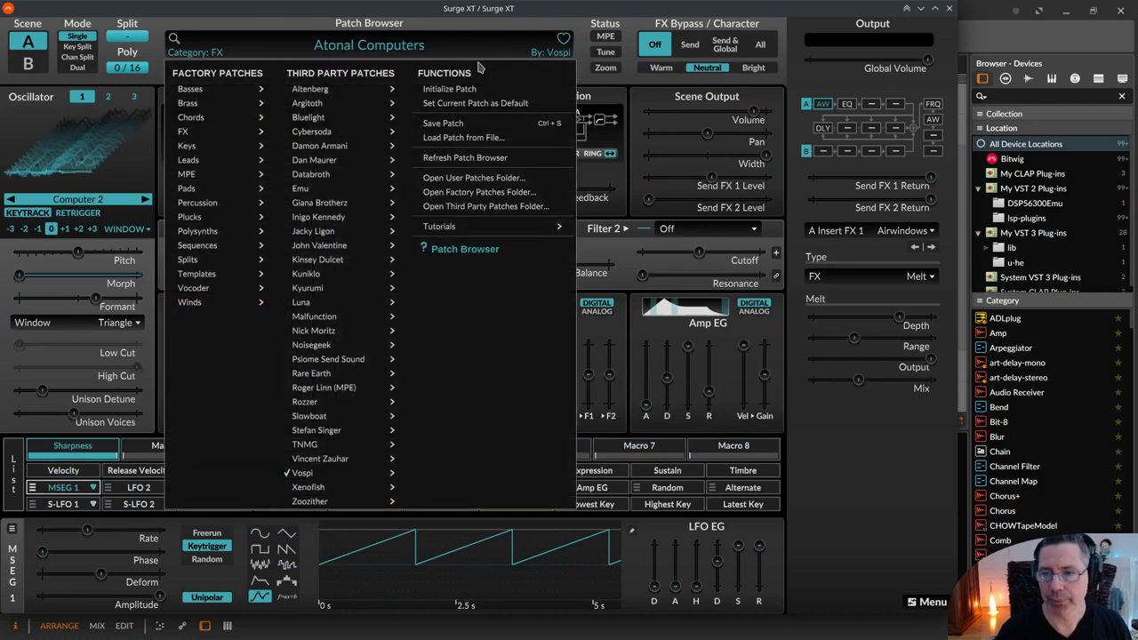
mouse_move(354, 492)
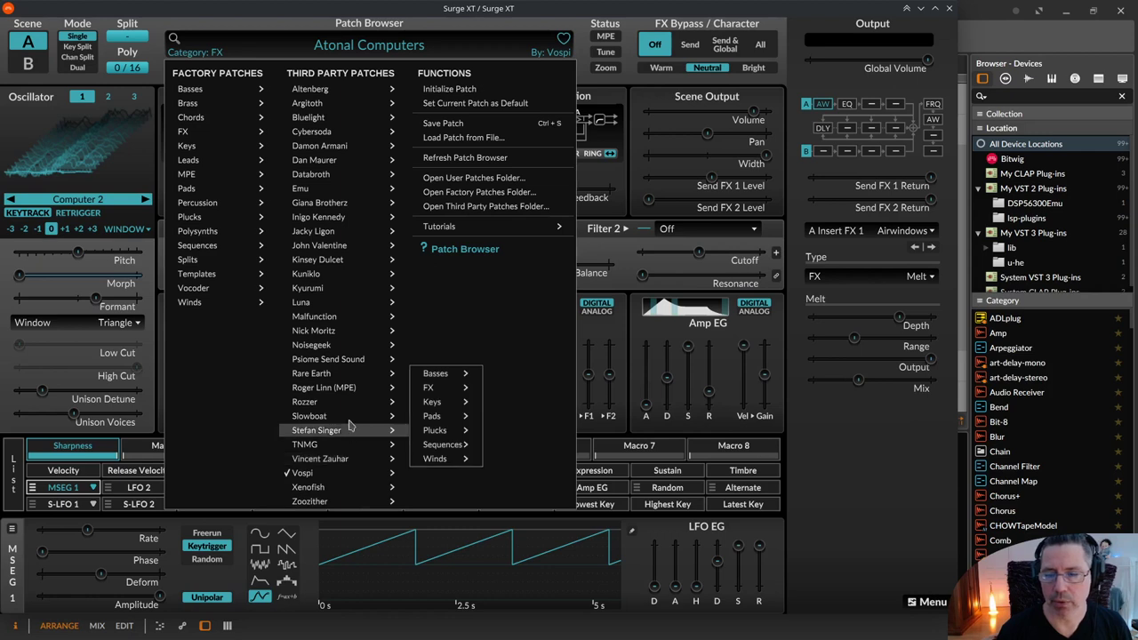
left_click(309, 20)
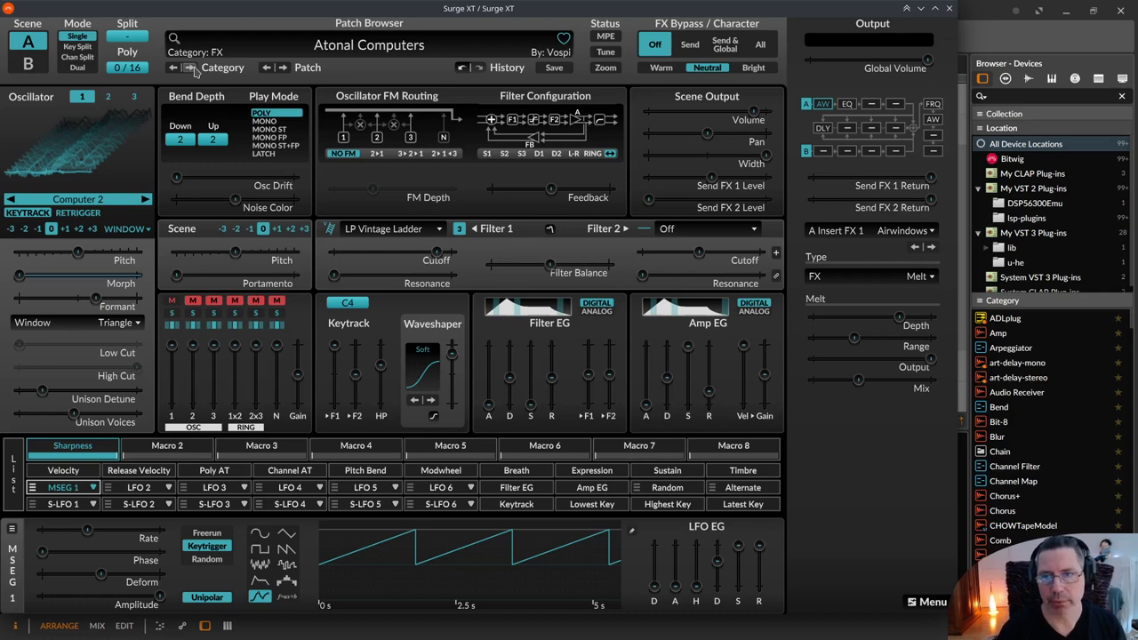
left_click(282, 38)
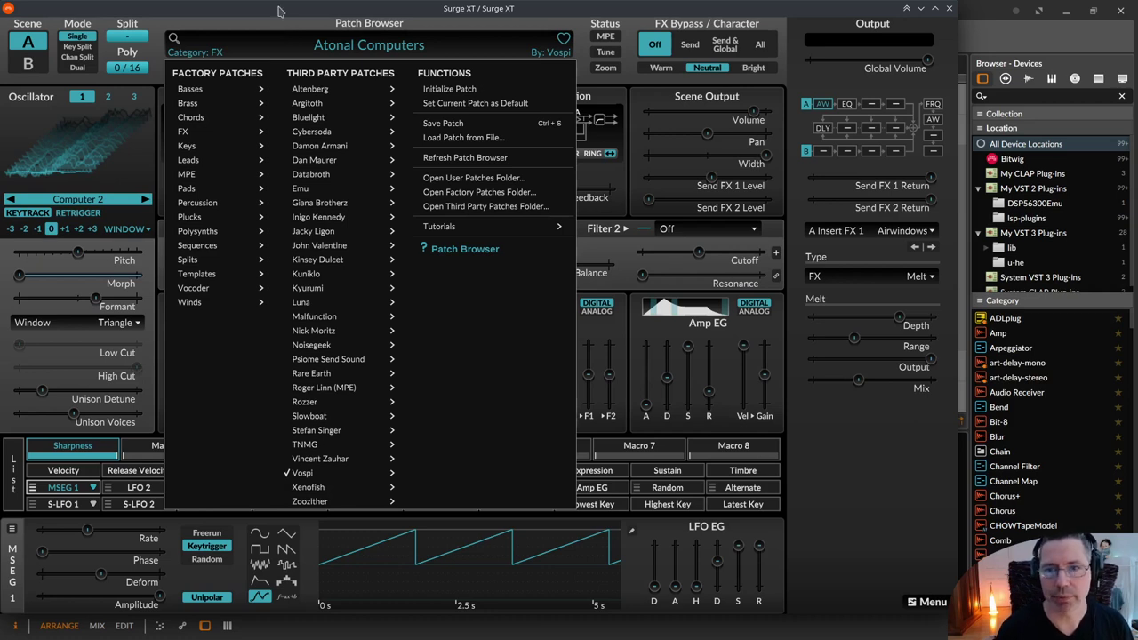
left_click(819, 472)
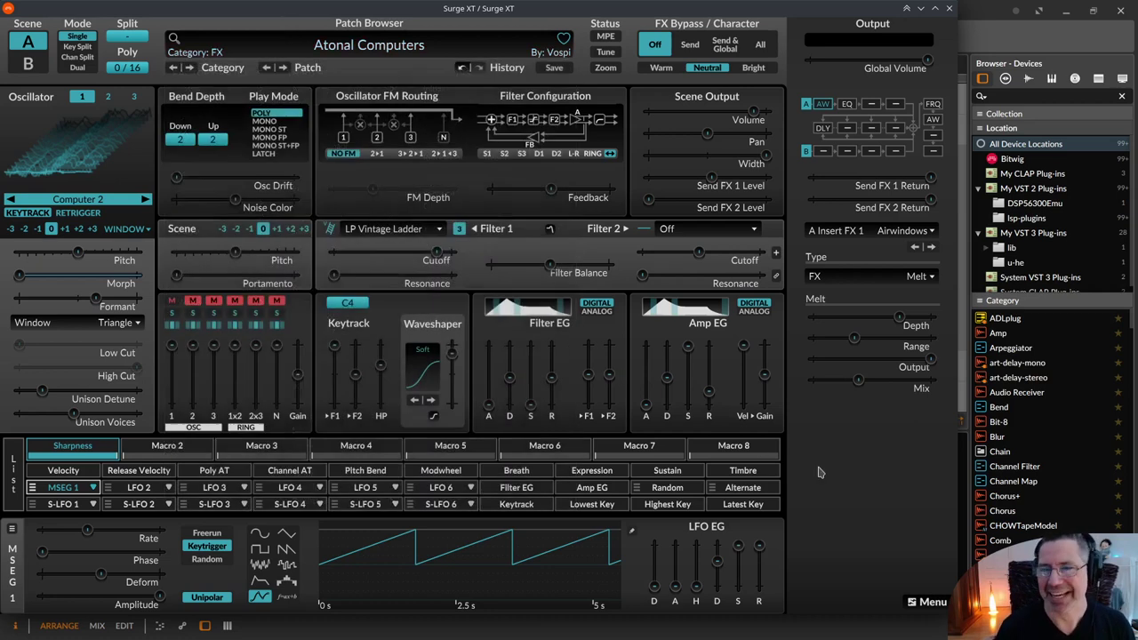